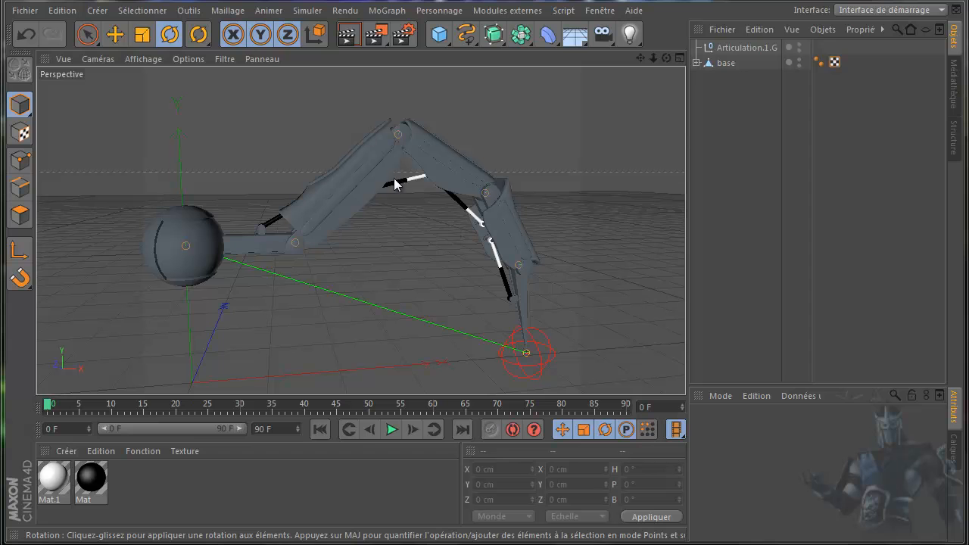
# Examine the base object and the Hyper NURBS armour shells on the robot leg's arm segments
pyautogui.click(728, 64)
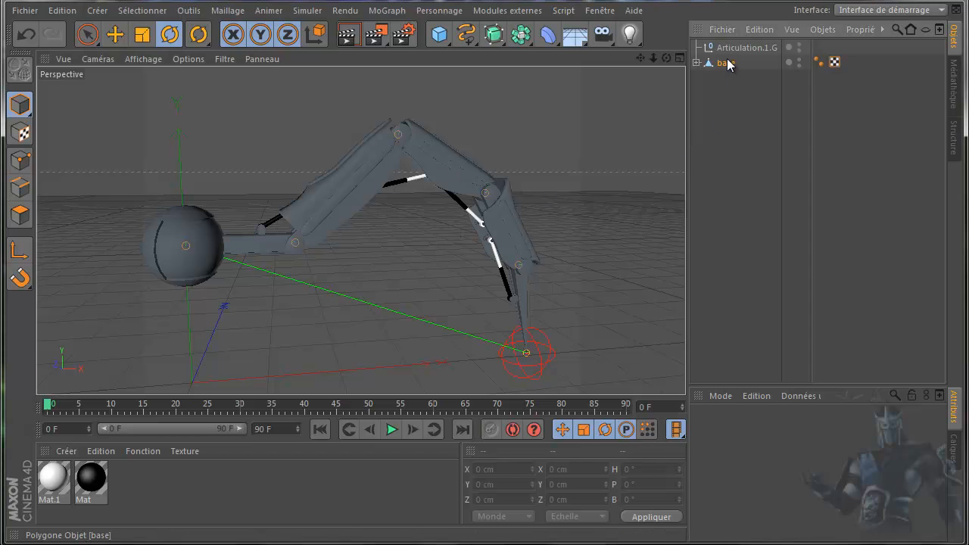
pyautogui.click(366, 191)
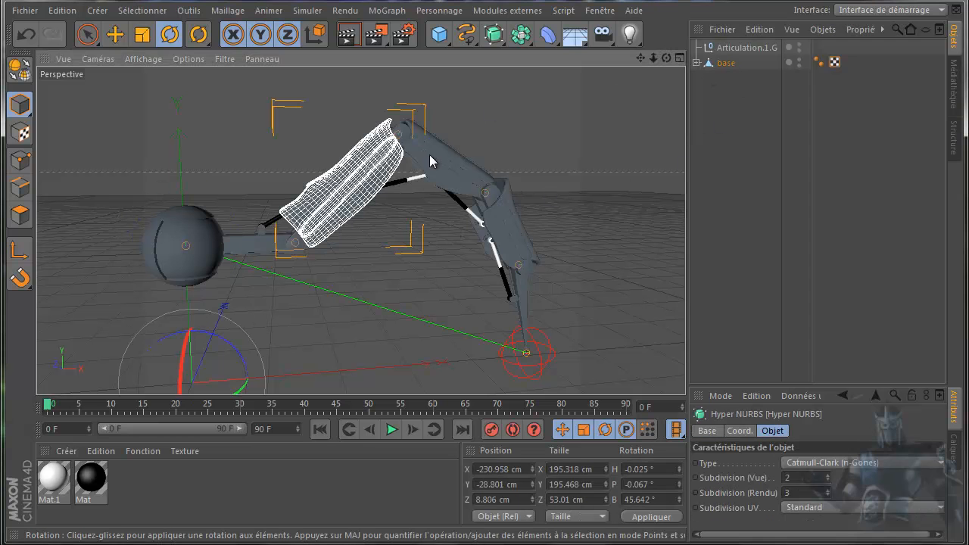
pyautogui.click(428, 159)
pyautogui.click(520, 236)
pyautogui.click(451, 163)
pyautogui.click(357, 172)
pyautogui.click(455, 166)
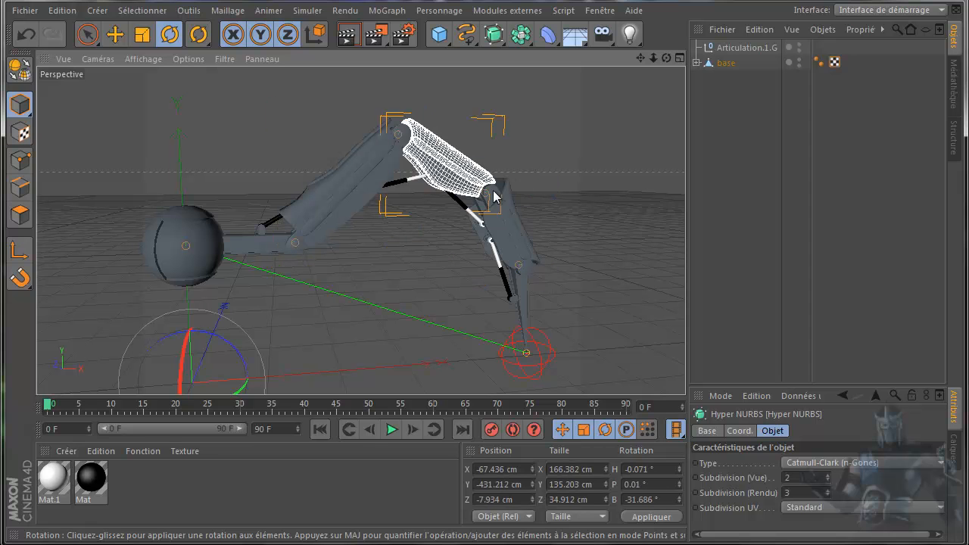
pyautogui.click(505, 221)
pyautogui.click(447, 170)
pyautogui.click(335, 182)
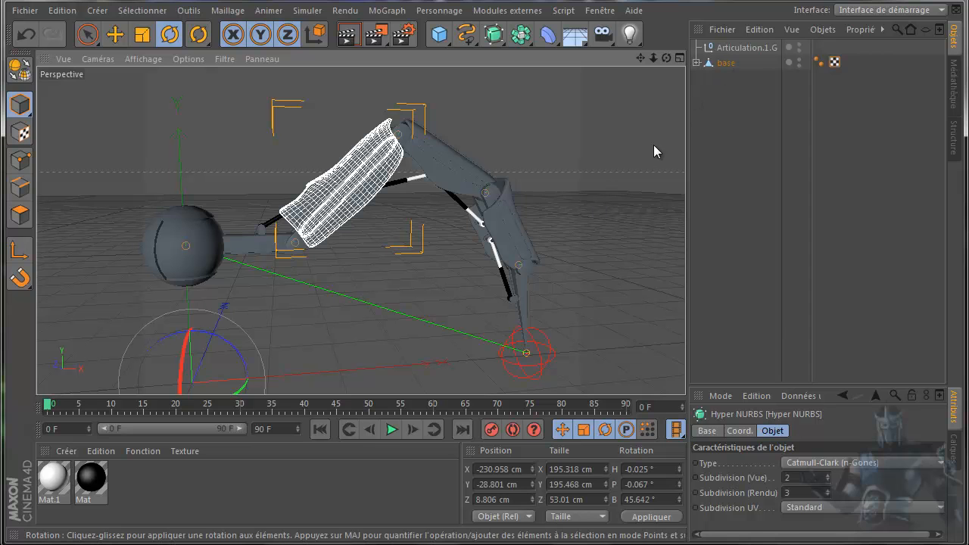
# Try moving the Articulation.1.G target about 60 cm upward and outward, and undo the move
pyautogui.click(540, 357)
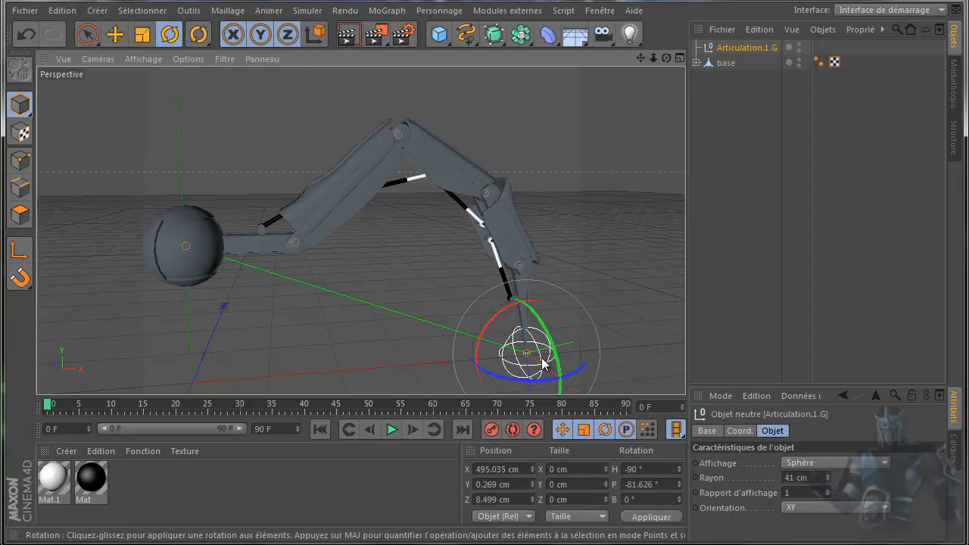
pyautogui.click(116, 35)
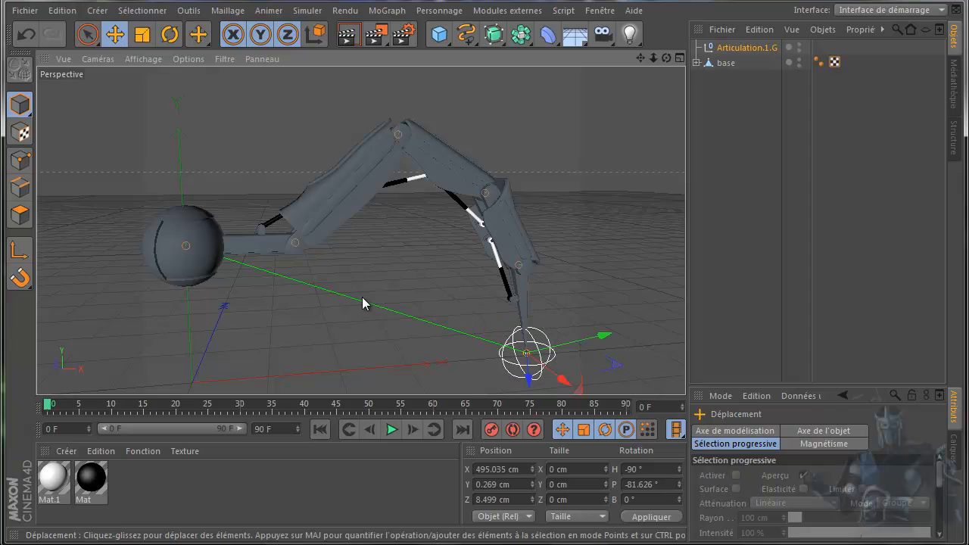
pyautogui.moveTo(579, 392); pyautogui.dragTo(605, 368)
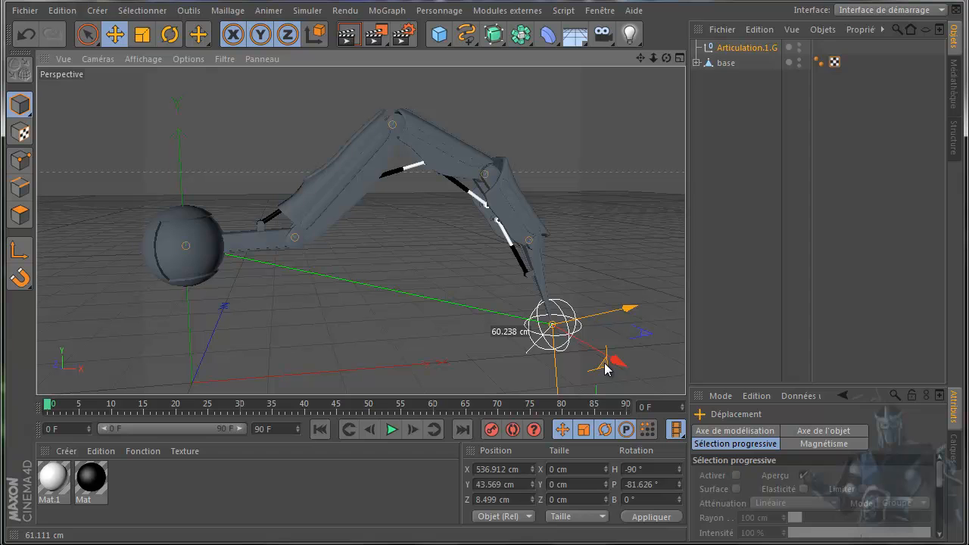
pyautogui.click(27, 34)
# Switch to the patte robot.c4d scene and select the Sphère object to show its articulation controls
pyautogui.click(599, 10)
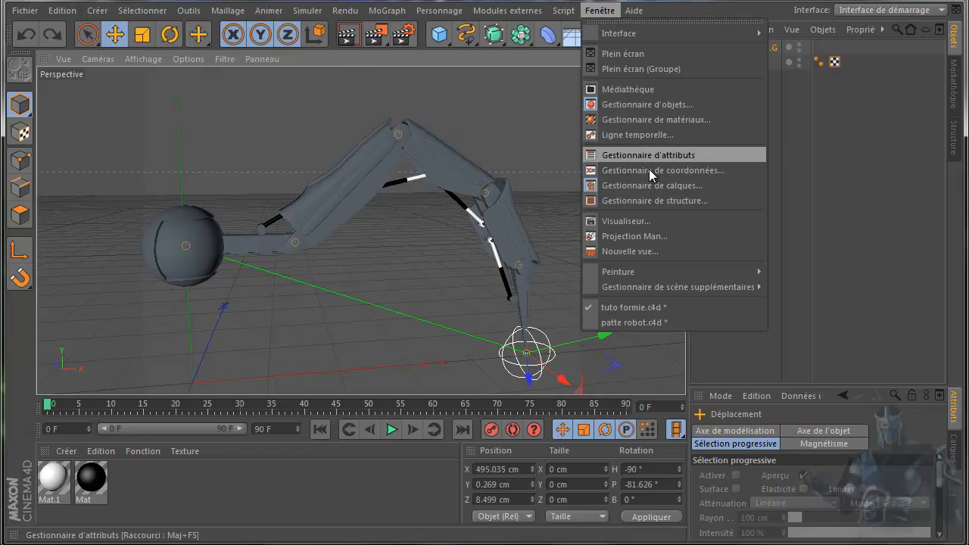
pyautogui.click(621, 321)
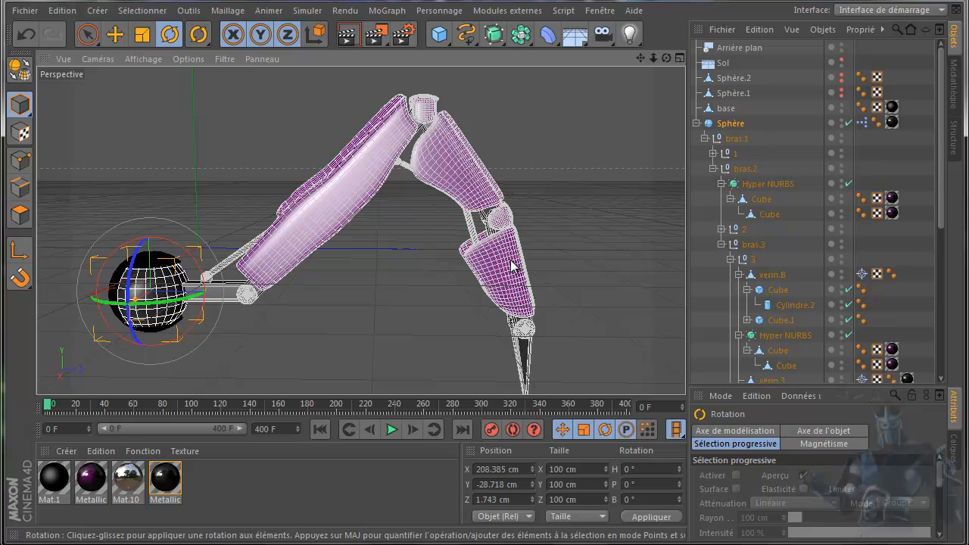
pyautogui.click(117, 35)
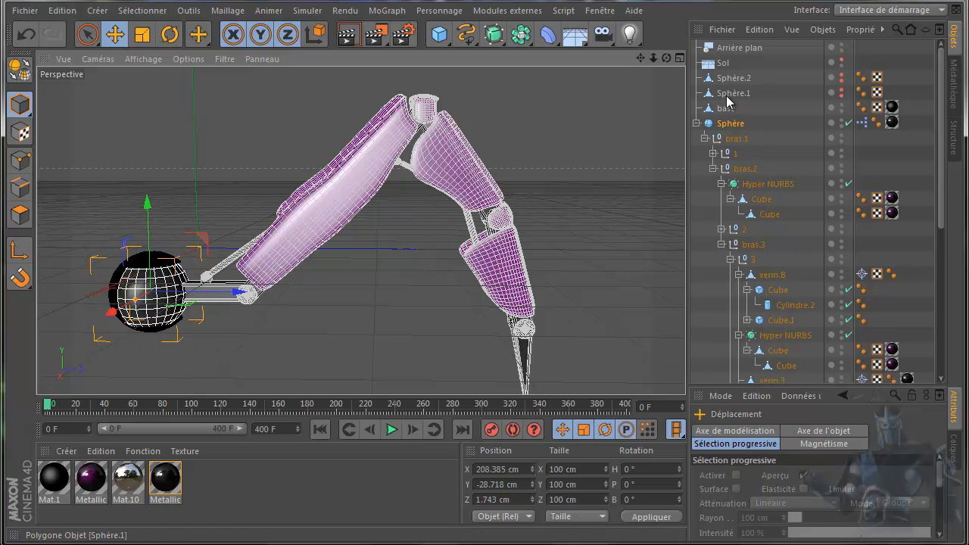
pyautogui.click(732, 124)
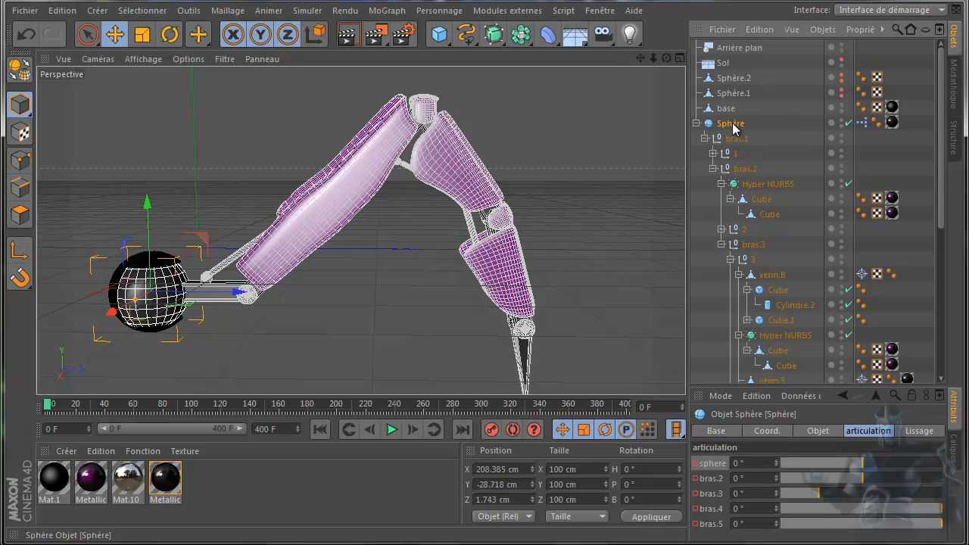
# Try posing the leg with its articulation controls: sphere -3°, bras.2 3°, bras.3 11°, bras.4 -30° and bras.5 -34°
pyautogui.moveTo(864, 464); pyautogui.dragTo(897, 480)
pyautogui.moveTo(824, 493); pyautogui.dragTo(966, 496)
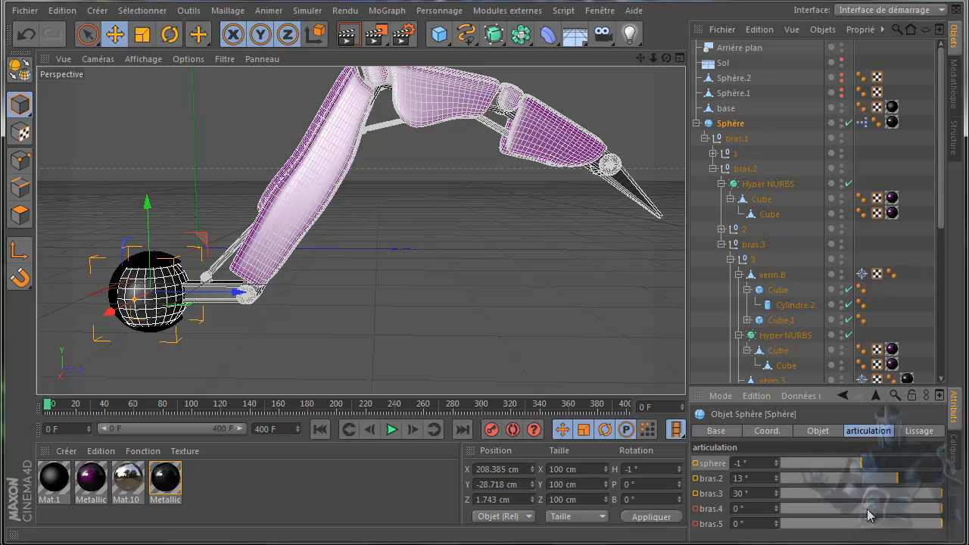
pyautogui.moveTo(941, 513); pyautogui.dragTo(863, 512)
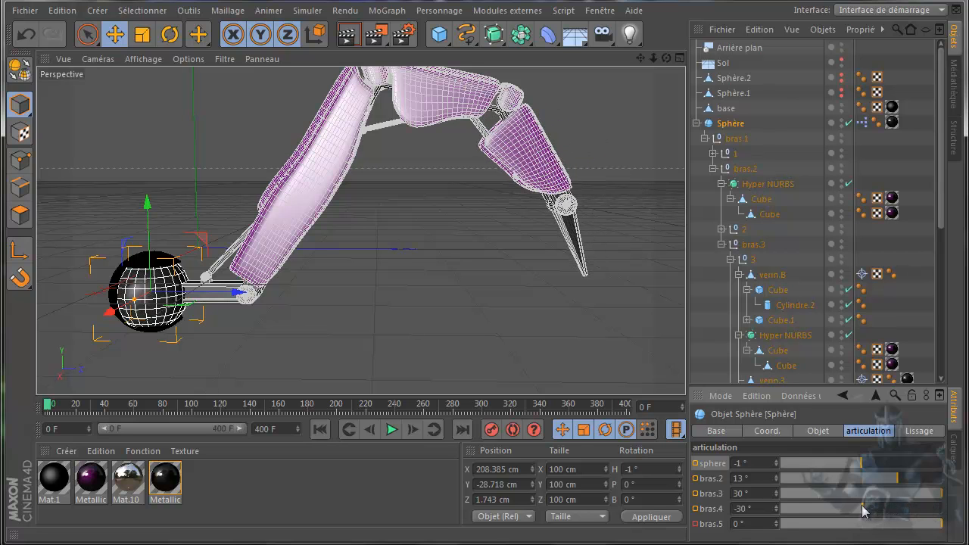
pyautogui.moveTo(941, 524); pyautogui.dragTo(853, 519)
pyautogui.moveTo(941, 494); pyautogui.dragTo(860, 467)
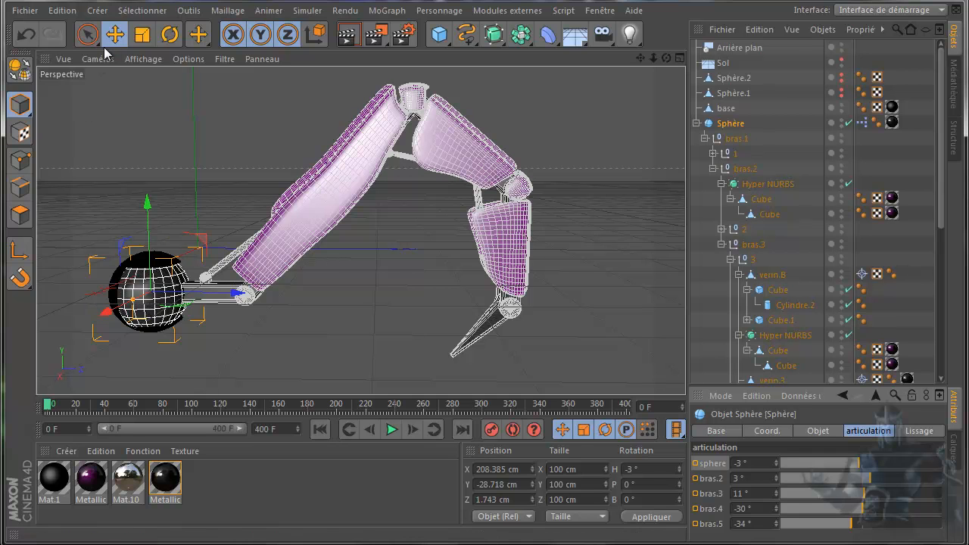
# Try rotating the Sphère object in pitch, and undo the rotation together with the articulation changes
pyautogui.click(169, 34)
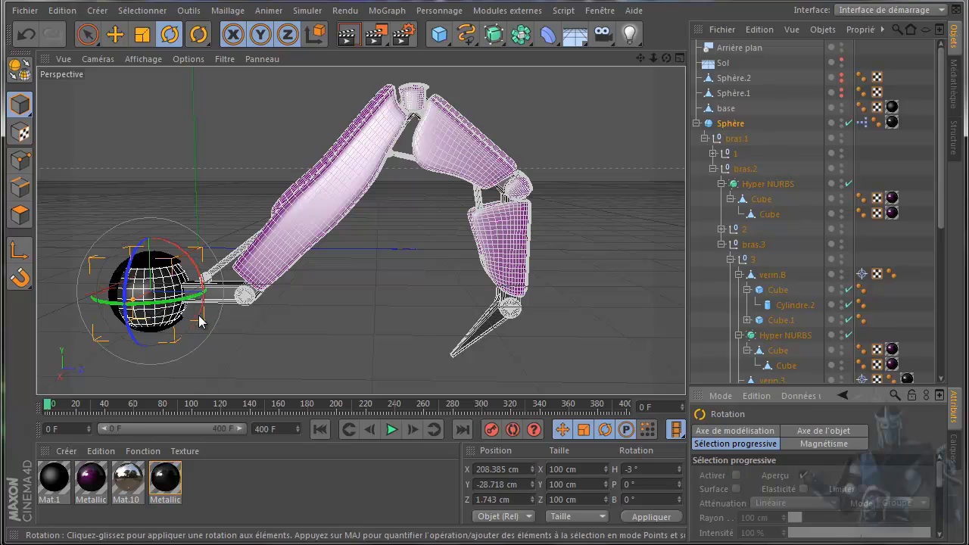
pyautogui.moveTo(199, 321)
pyautogui.mouseDown()
pyautogui.moveTo(190, 303)
pyautogui.moveTo(195, 327)
pyautogui.moveTo(187, 296)
pyautogui.moveTo(194, 330)
pyautogui.moveTo(194, 310)
pyautogui.moveTo(199, 323)
pyautogui.mouseUp()
pyautogui.hotkey('ctrl', 'z')
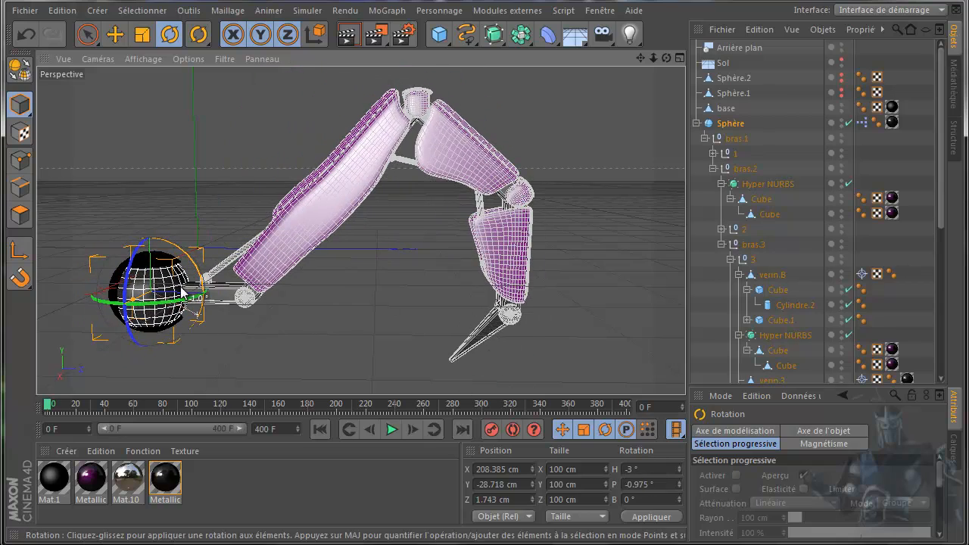
pyautogui.click(25, 34)
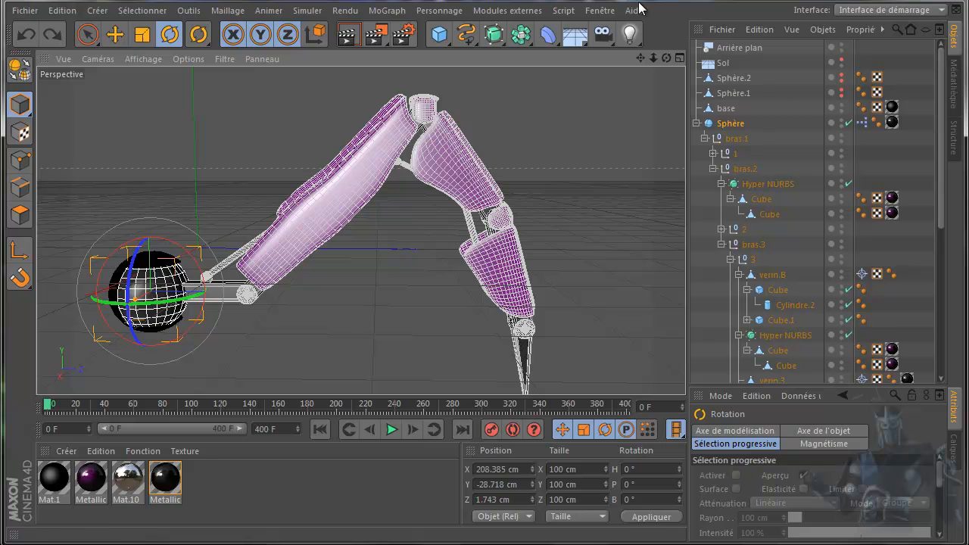
# In the tuto formie.c4d scene, duplicate the base hierarchy and hide Articulation.1.G and the original base
pyautogui.click(600, 11)
pyautogui.click(621, 308)
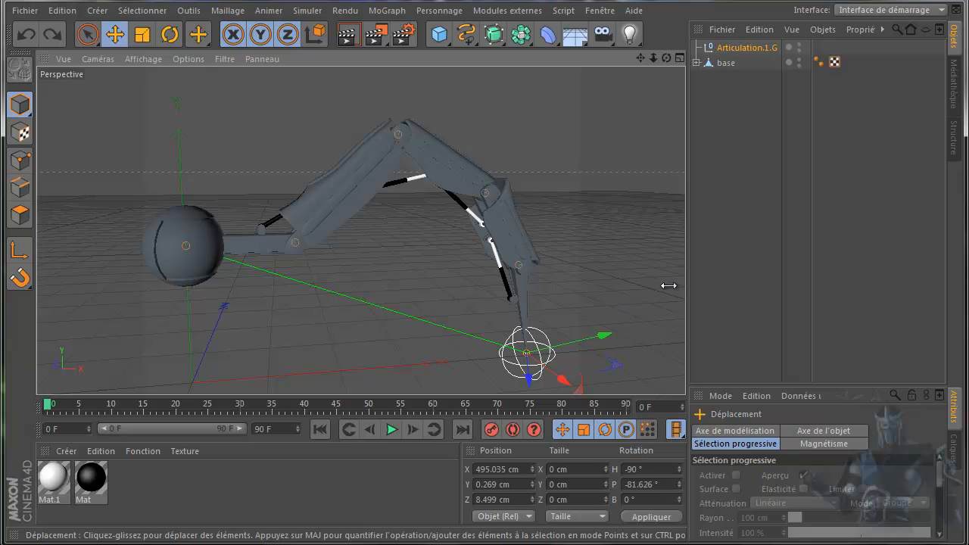
pyautogui.click(724, 64)
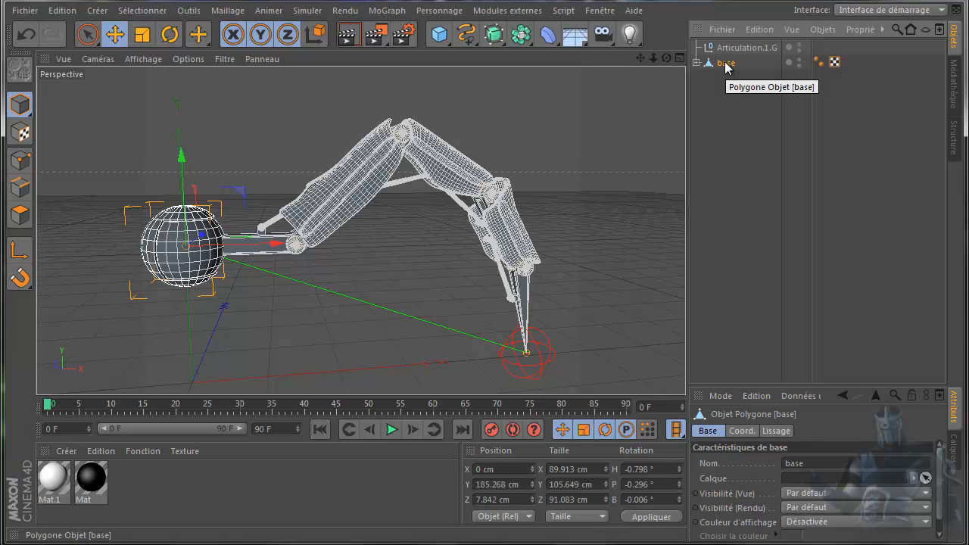
pyautogui.keyDown('ctrl'); pyautogui.moveTo(725, 64); pyautogui.dragTo(725, 108); pyautogui.keyUp('ctrl')
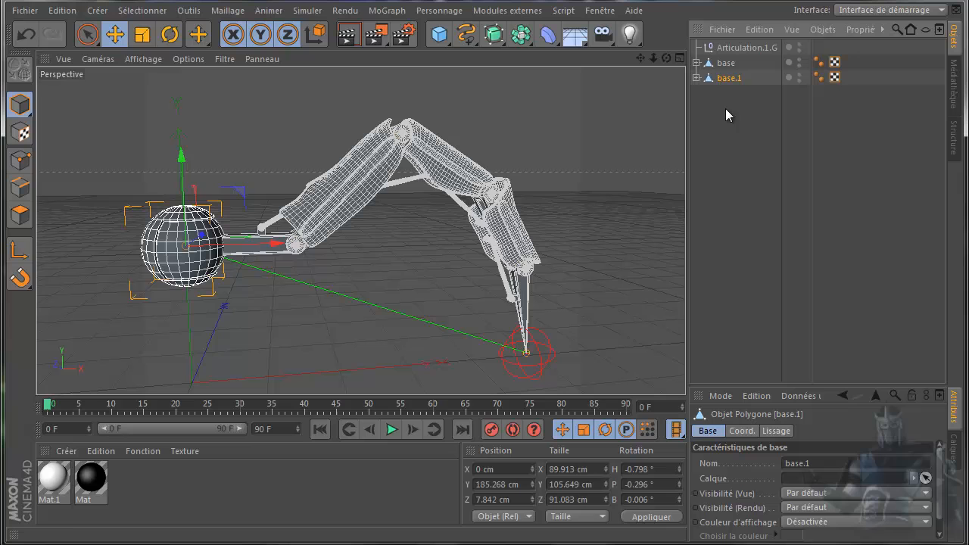
pyautogui.click(801, 46)
pyautogui.click(799, 62)
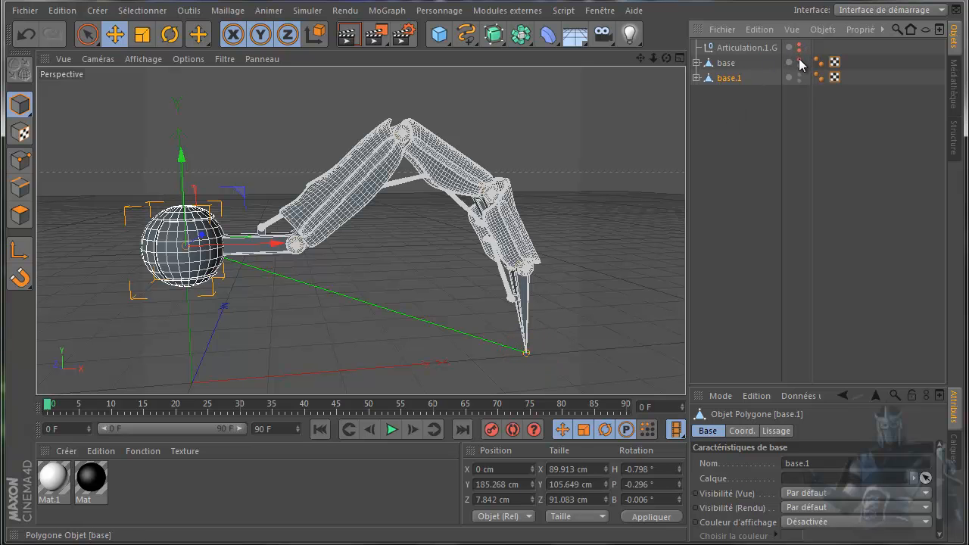
# Expand the whole base.1 hierarchy and delete its joints Articulation.1, Articulation.2 and Articulation.3
pyautogui.keyDown('ctrl'); pyautogui.click(697, 78); pyautogui.keyUp('ctrl')
pyautogui.click(753, 124)
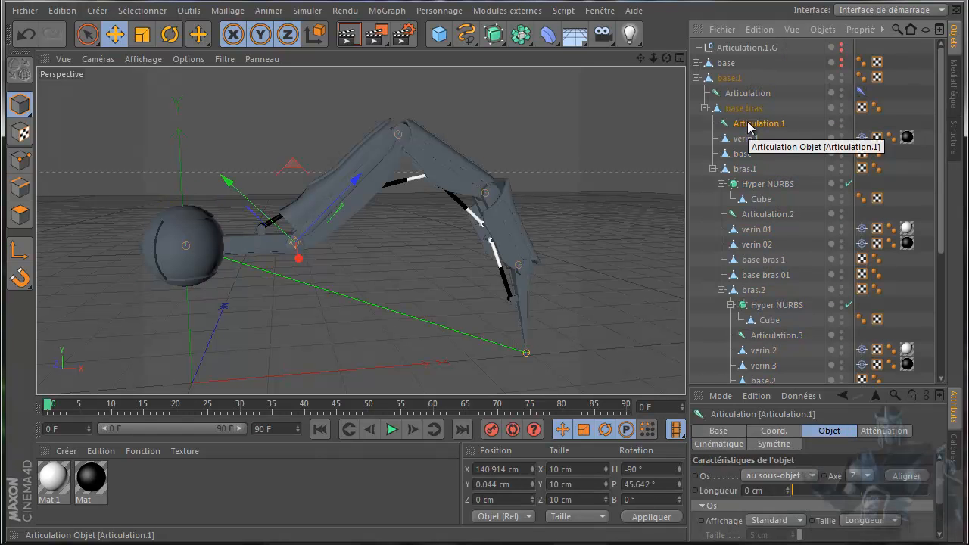
pyautogui.press('Delete')
pyautogui.click(761, 201)
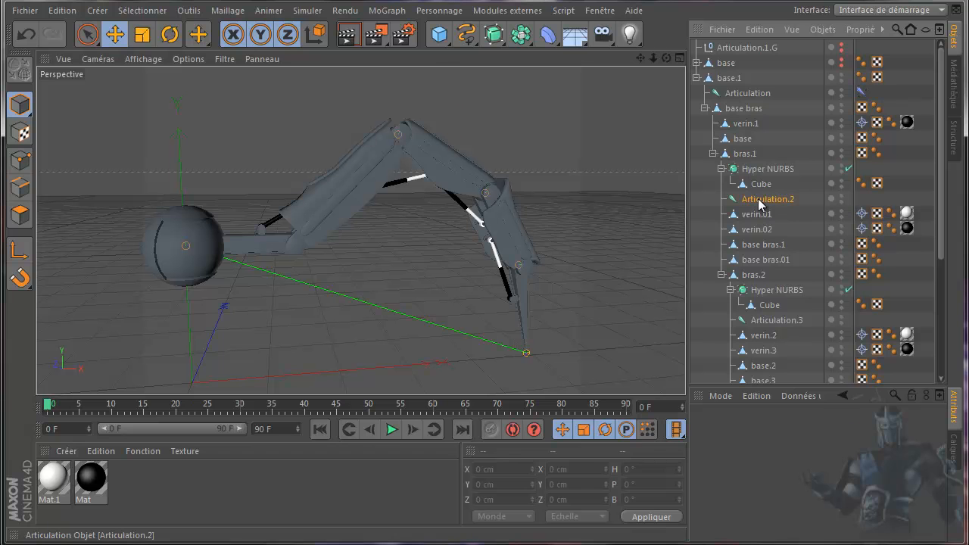
pyautogui.press('Delete')
pyautogui.click(769, 306)
pyautogui.press('Delete')
# Delete the joints Articulation.4 under bras.3 and Articulation.5 under bras.4 in the base.1 hierarchy
pyautogui.moveTo(771, 389); pyautogui.dragTo(781, 482)
pyautogui.click(784, 411)
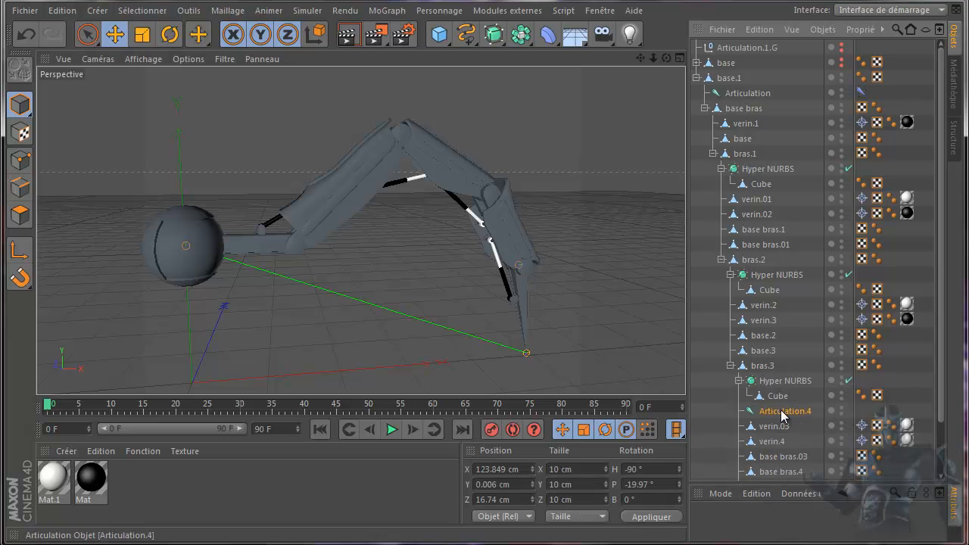
pyautogui.press('Delete')
pyautogui.moveTo(782, 486); pyautogui.dragTo(786, 536)
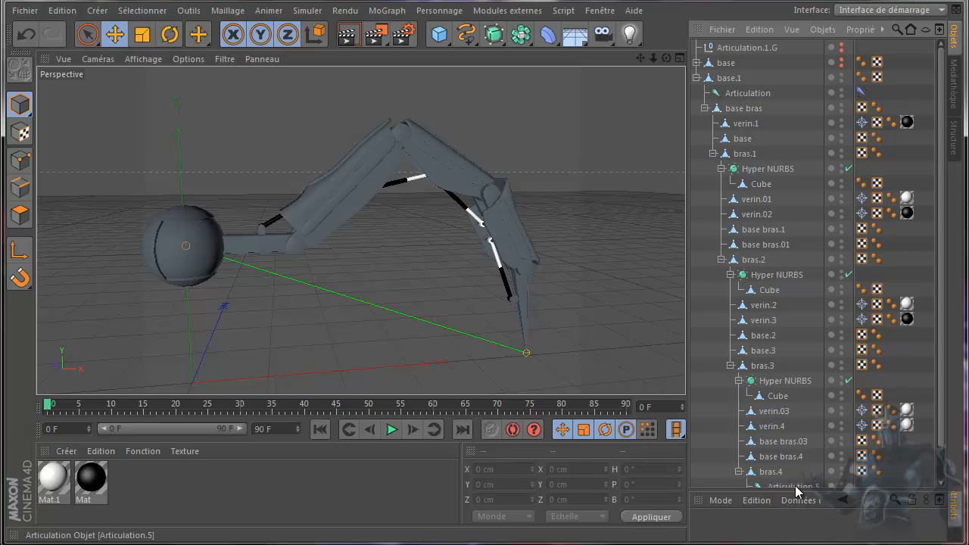
pyautogui.moveTo(947, 428); pyautogui.dragTo(943, 463)
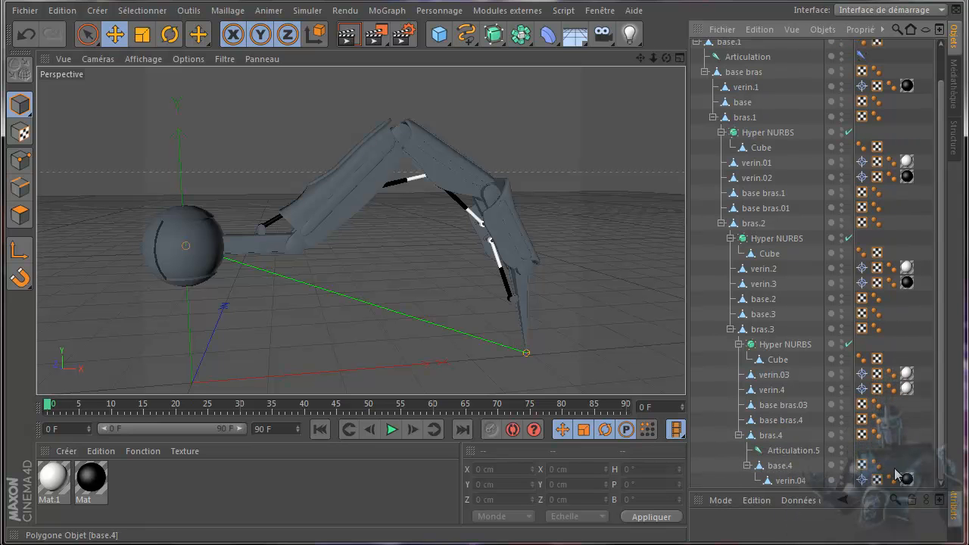
pyautogui.click(784, 452)
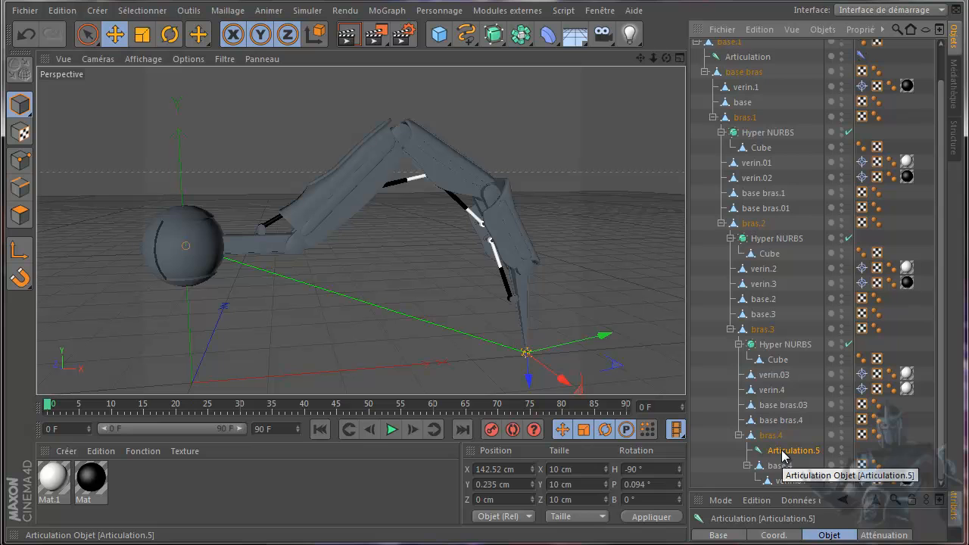
pyautogui.press('Delete')
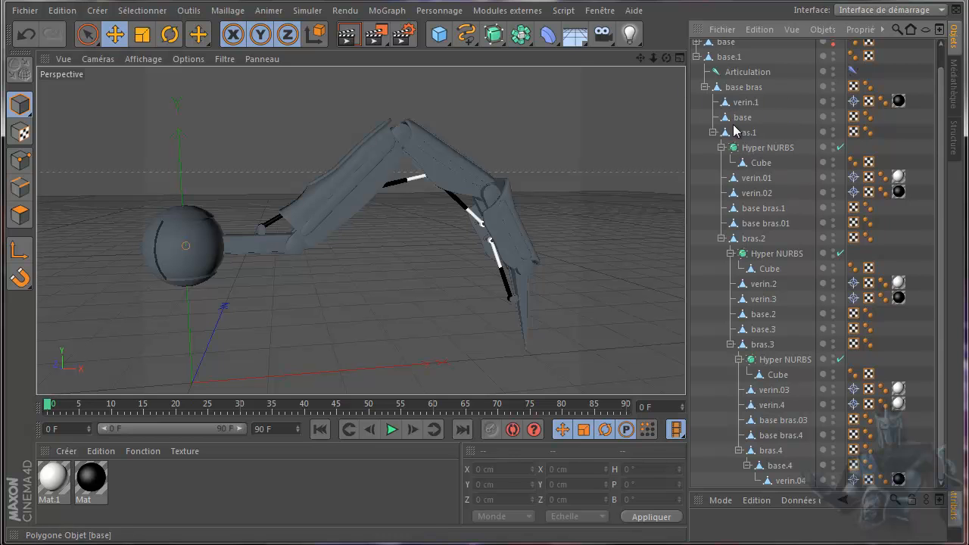
# Delete the Hyper NURBS shells under bras.1, bras.2 and bras.3 in the base.1 hierarchy
pyautogui.click(769, 149)
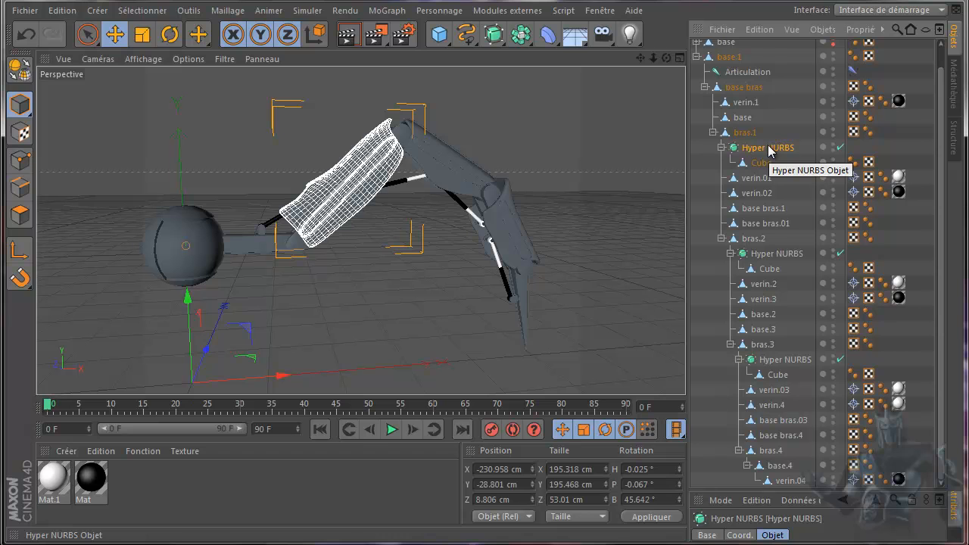
pyautogui.press('Delete')
pyautogui.click(760, 248)
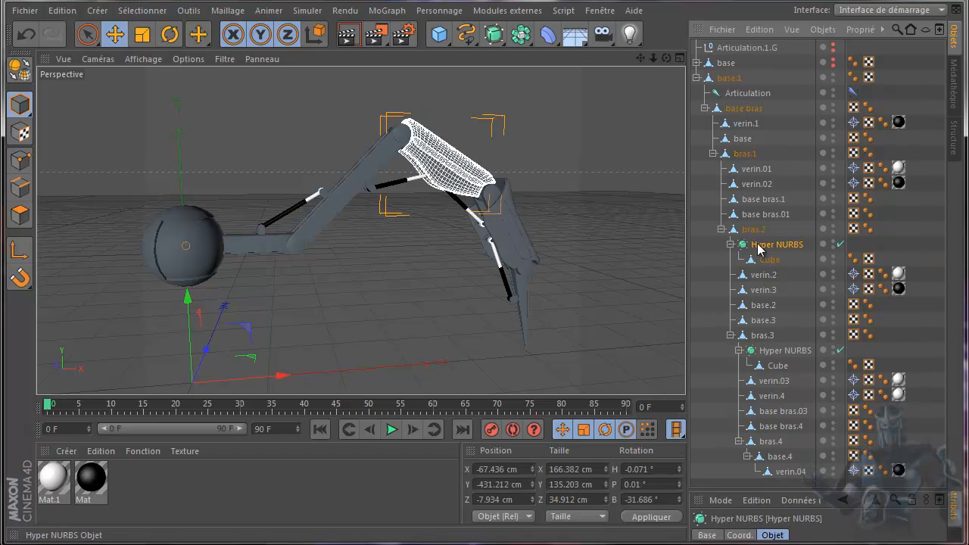
pyautogui.press('Delete')
pyautogui.click(773, 321)
pyautogui.press('Delete')
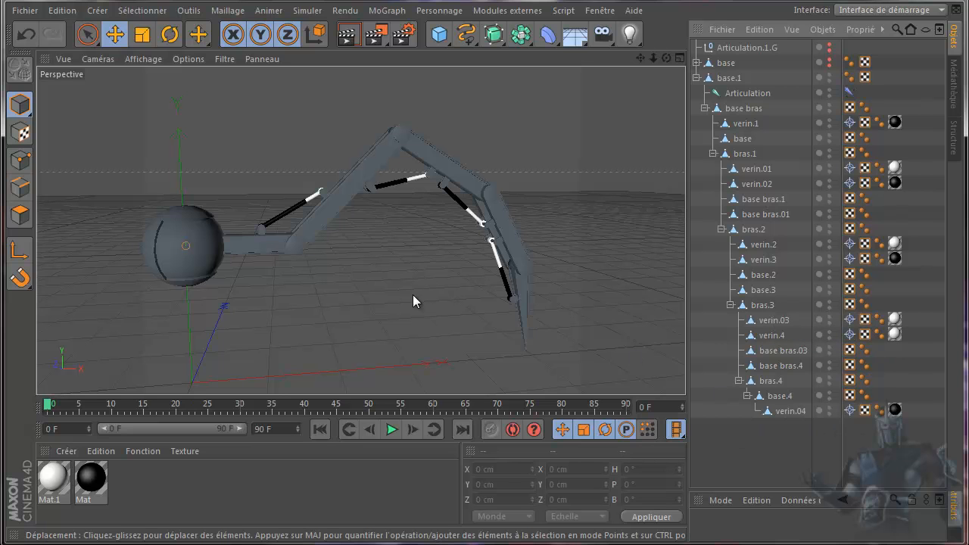
# Open the user data manager for base.1 and add a new group
pyautogui.click(729, 79)
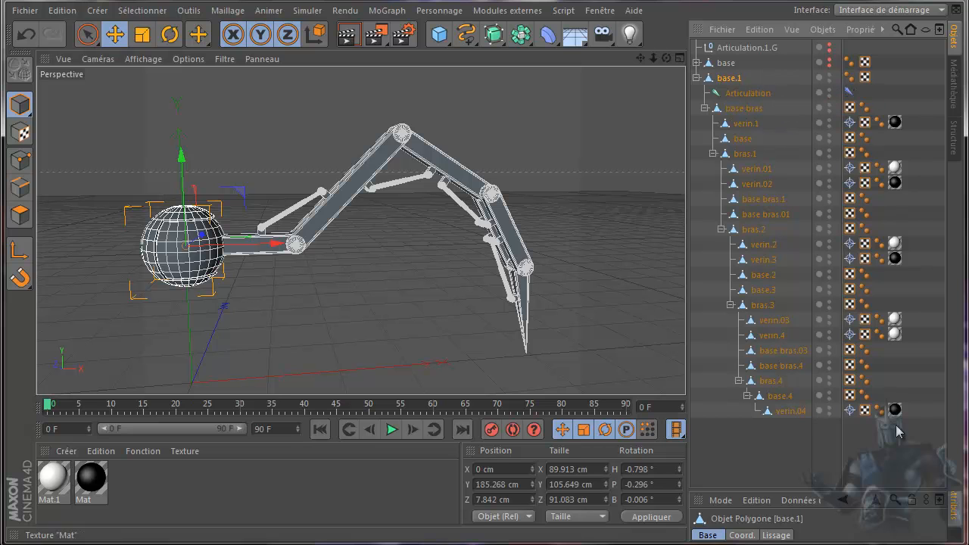
pyautogui.click(791, 500)
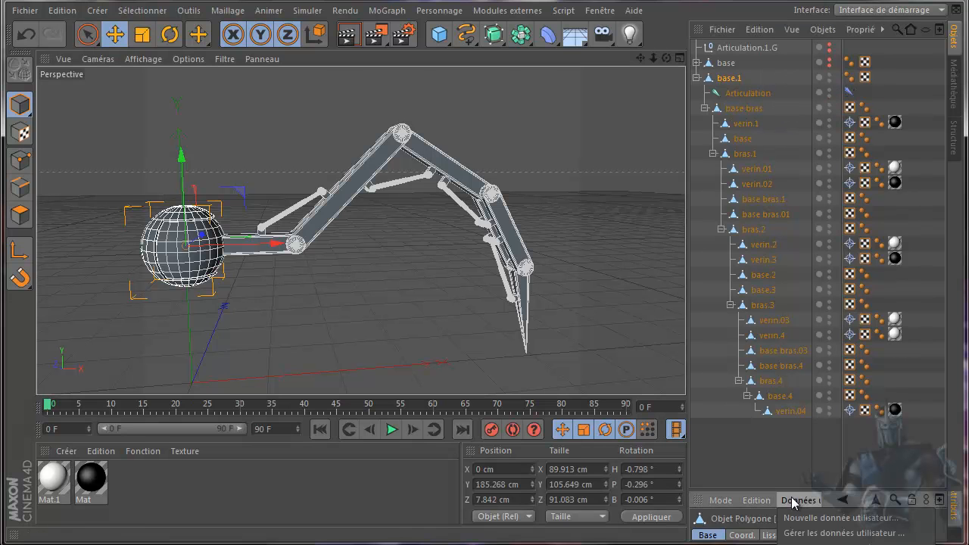
pyautogui.click(830, 533)
pyautogui.moveTo(653, 226); pyautogui.dragTo(337, 53)
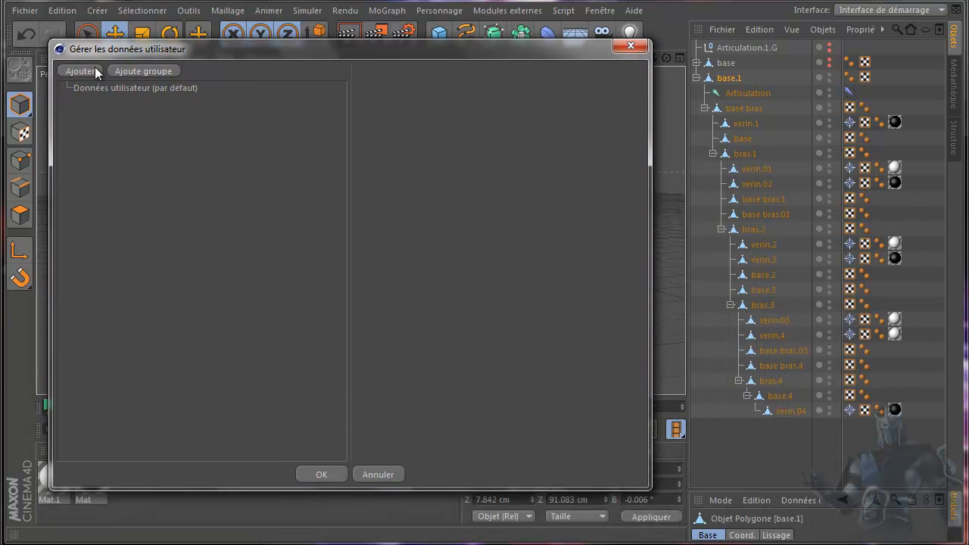
pyautogui.click(140, 71)
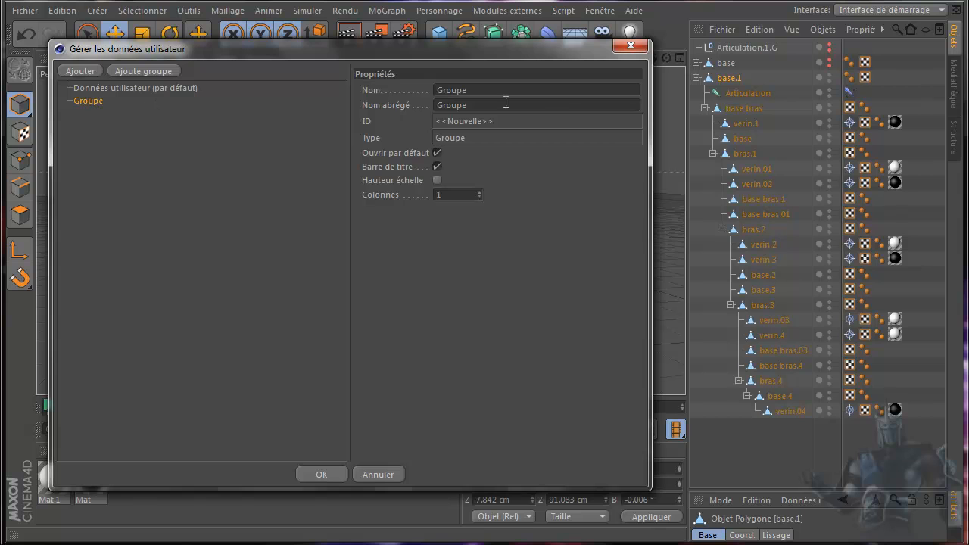
# Rename the new user data group as articulation
pyautogui.moveTo(509, 92); pyautogui.dragTo(422, 85)
pyautogui.write('articulation')
pyautogui.press('Return')
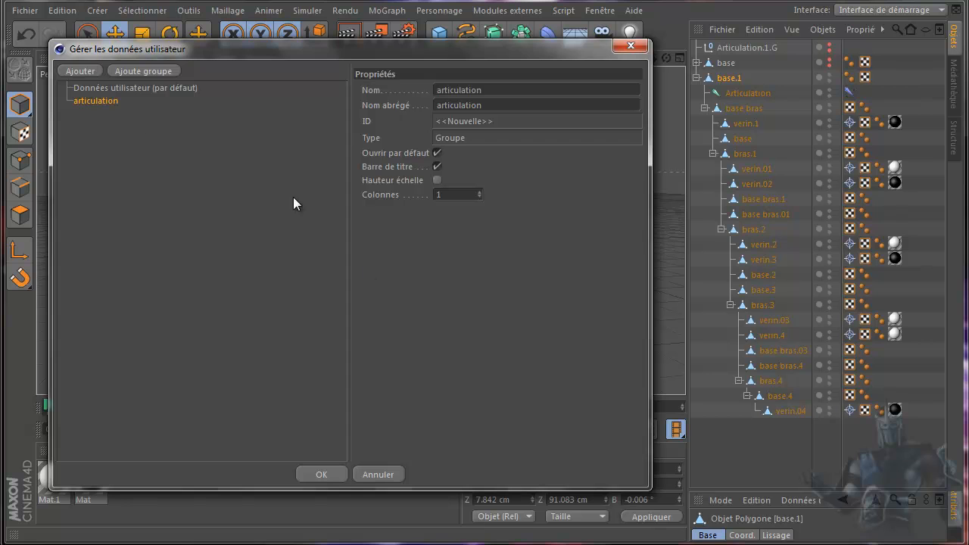
# Add a data entry named base.1 inside the articulation group with the Curseur et champ d'entrée (Flottants) interface, and accept the user data
pyautogui.click(76, 72)
pyautogui.click(68, 100)
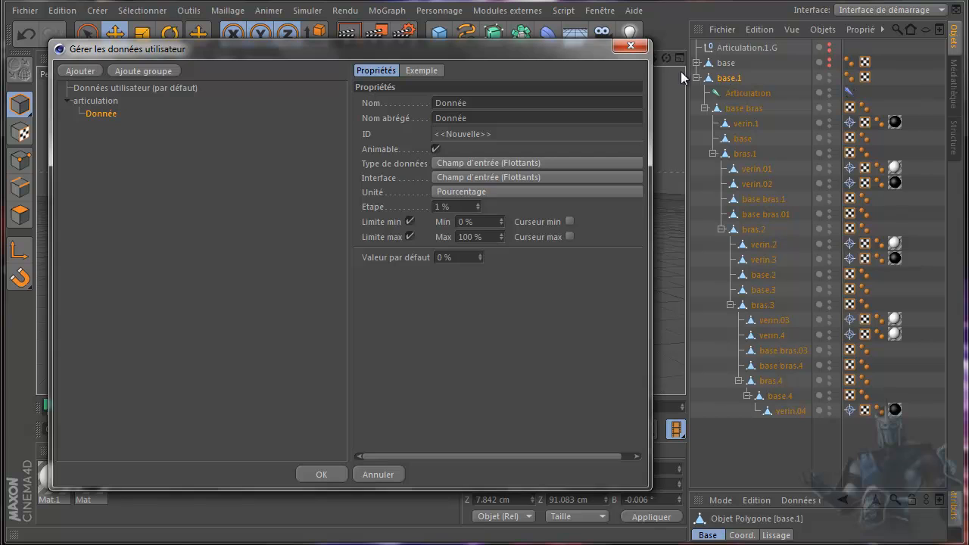
pyautogui.moveTo(476, 102); pyautogui.dragTo(425, 104)
pyautogui.write('base.1')
pyautogui.click(489, 176)
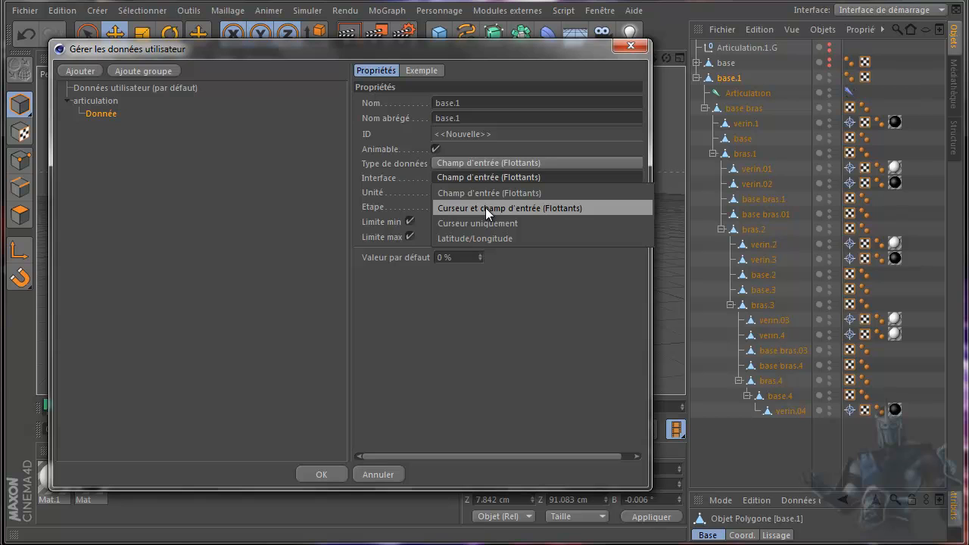
pyautogui.click(485, 208)
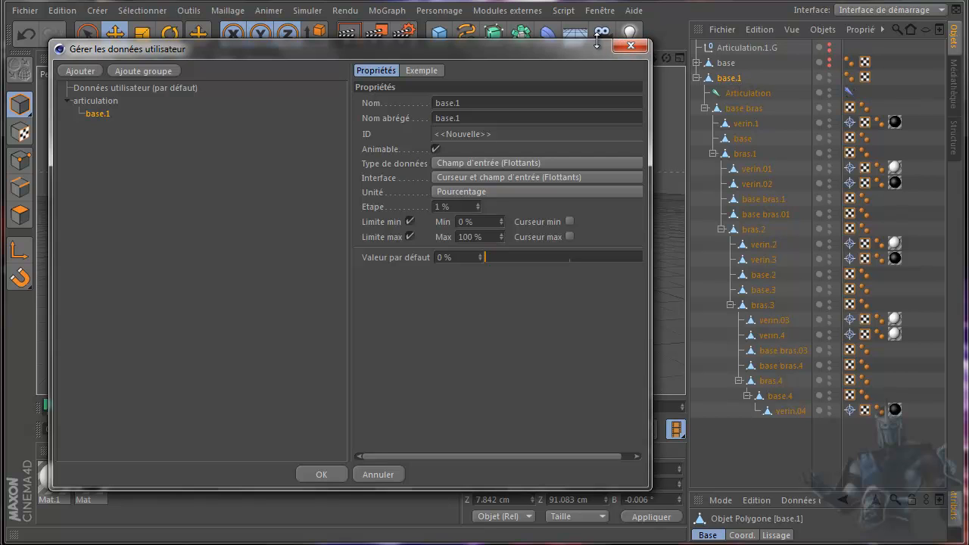
pyautogui.click(311, 476)
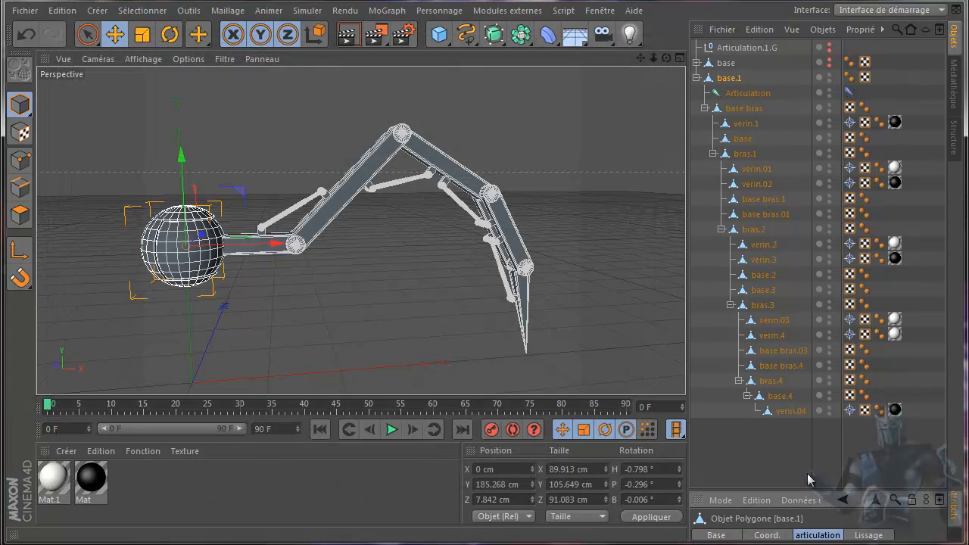
# Enlarge the attributes area and delete the remaining Articulation joint directly under base.1
pyautogui.moveTo(816, 492); pyautogui.dragTo(815, 418)
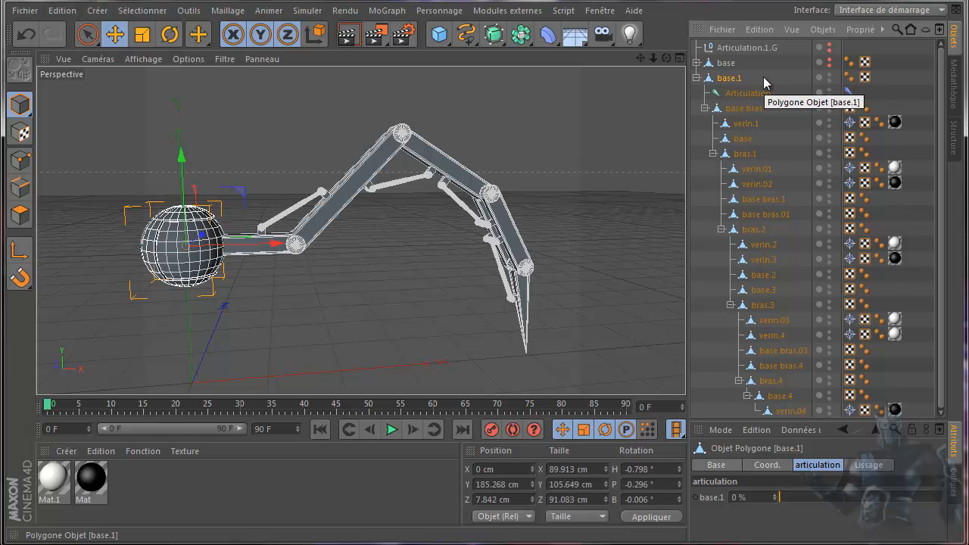
pyautogui.click(743, 93)
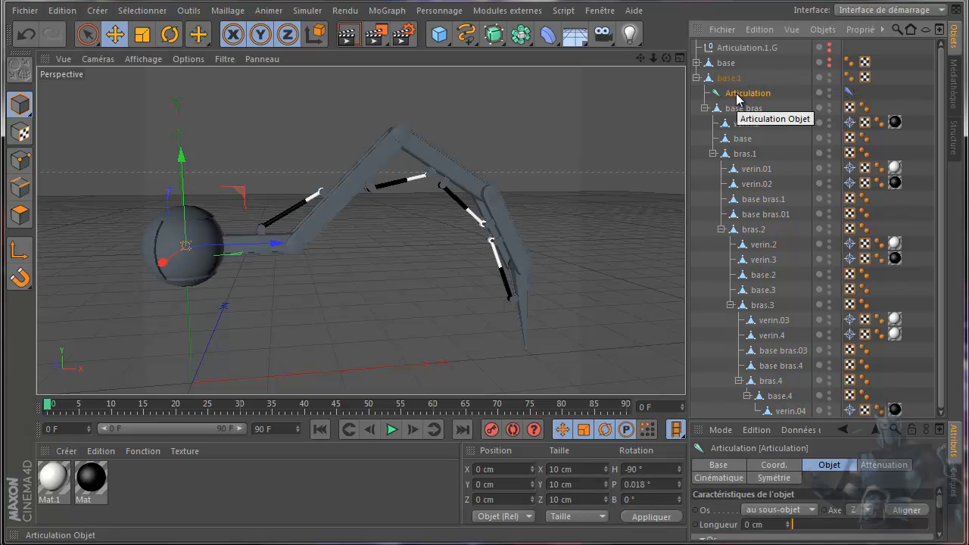
pyautogui.press('Delete')
pyautogui.click(727, 80)
pyautogui.click(732, 93)
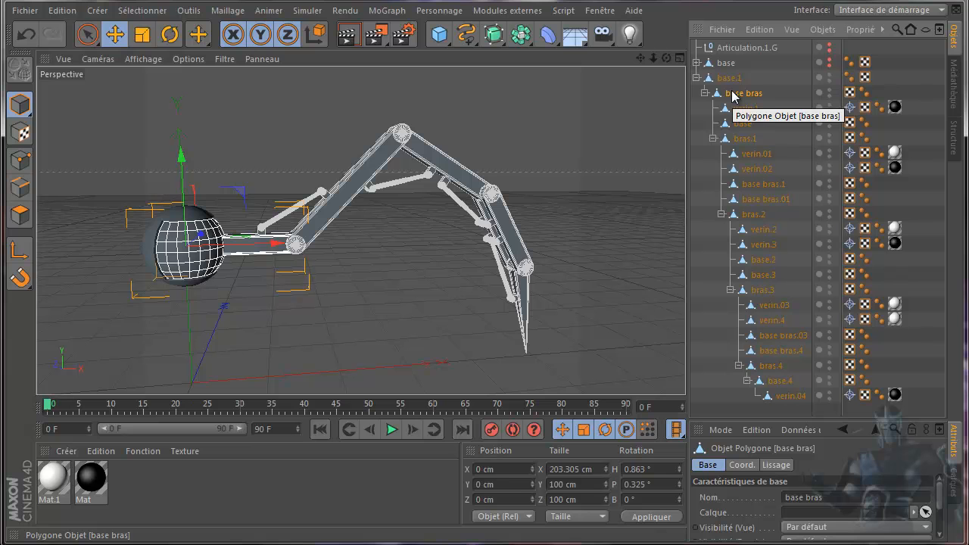
# Rename the base.1 object's user data entry as base bras.1
pyautogui.click(731, 78)
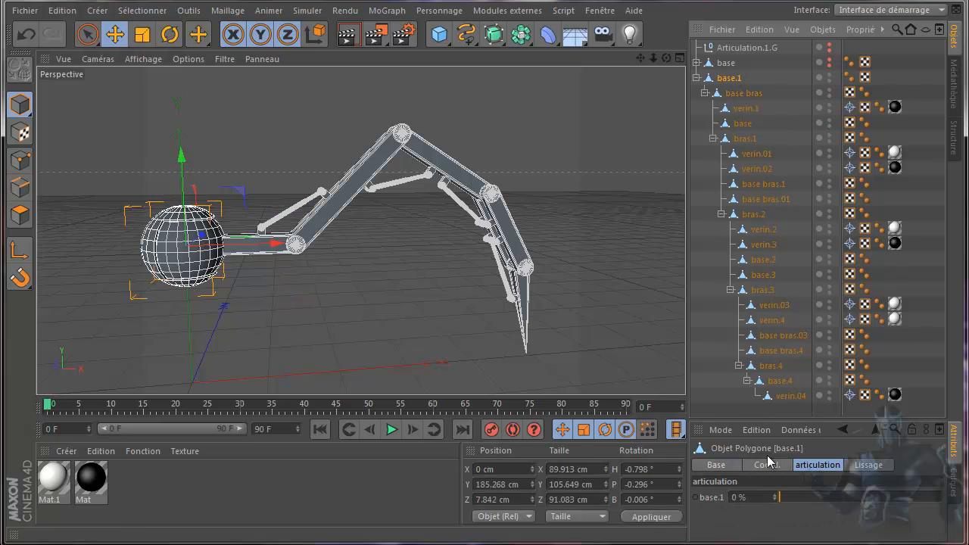
pyautogui.click(801, 430)
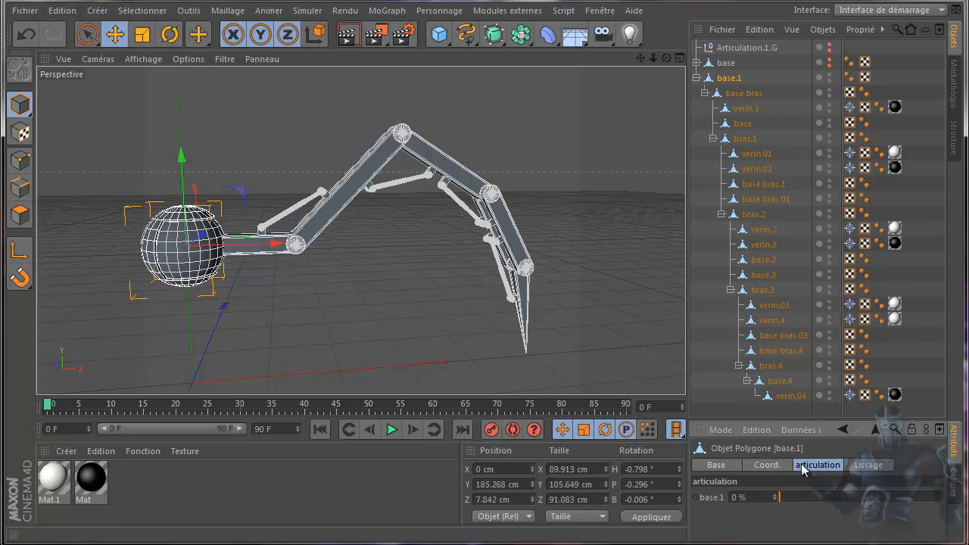
pyautogui.click(801, 463)
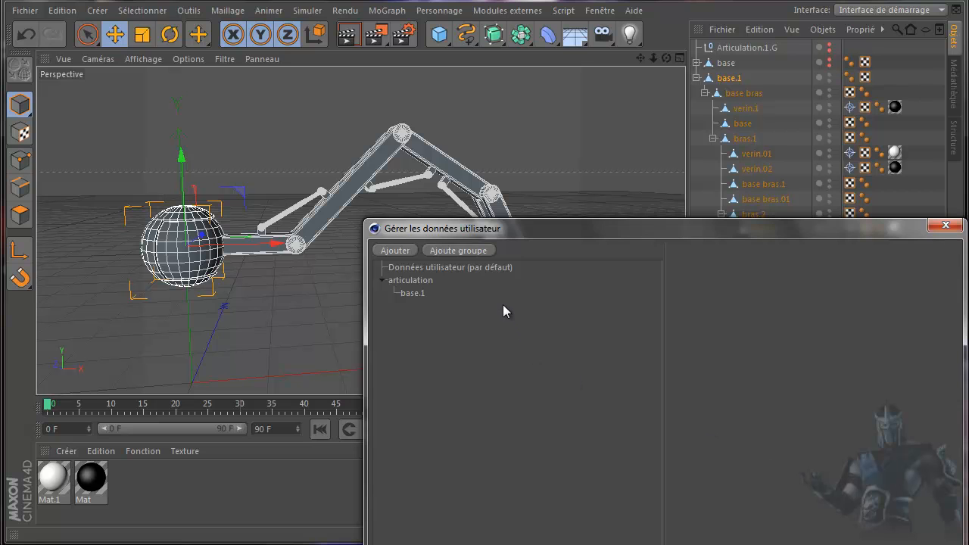
pyautogui.click(415, 294)
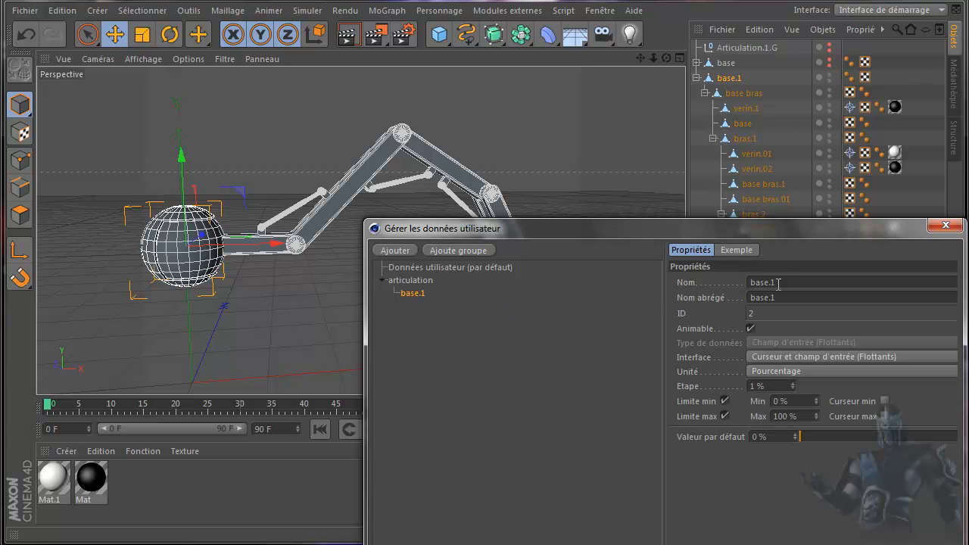
pyautogui.doubleClick(765, 282)
pyautogui.write('base bras .1')
pyautogui.moveTo(655, 228); pyautogui.dragTo(437, 34)
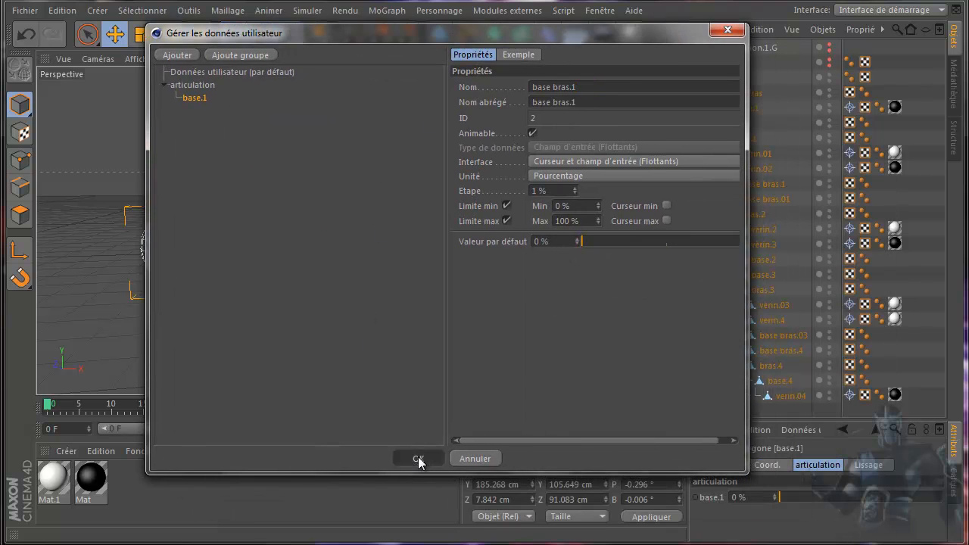
pyautogui.click(417, 457)
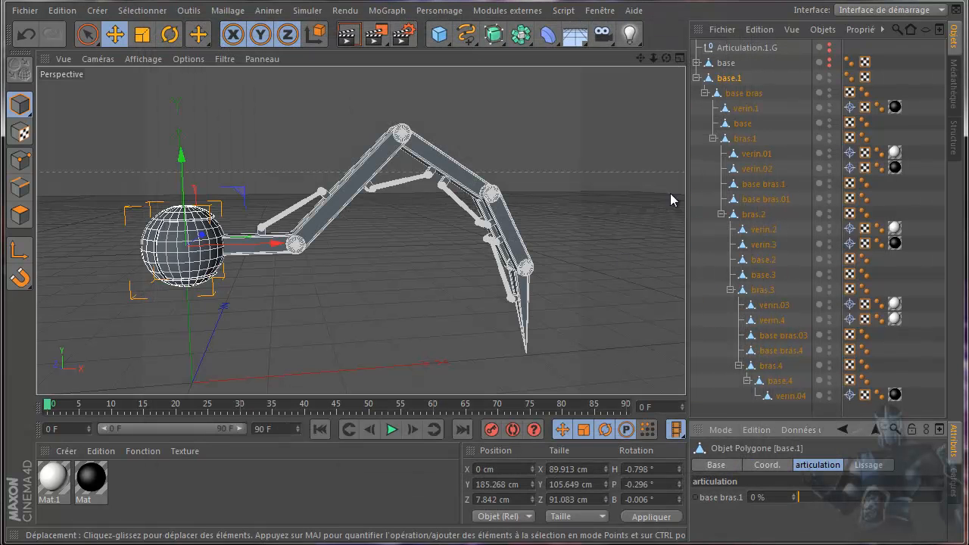
# Set the heading and pitch rotation of base bras to 0° and apply the values
pyautogui.click(744, 93)
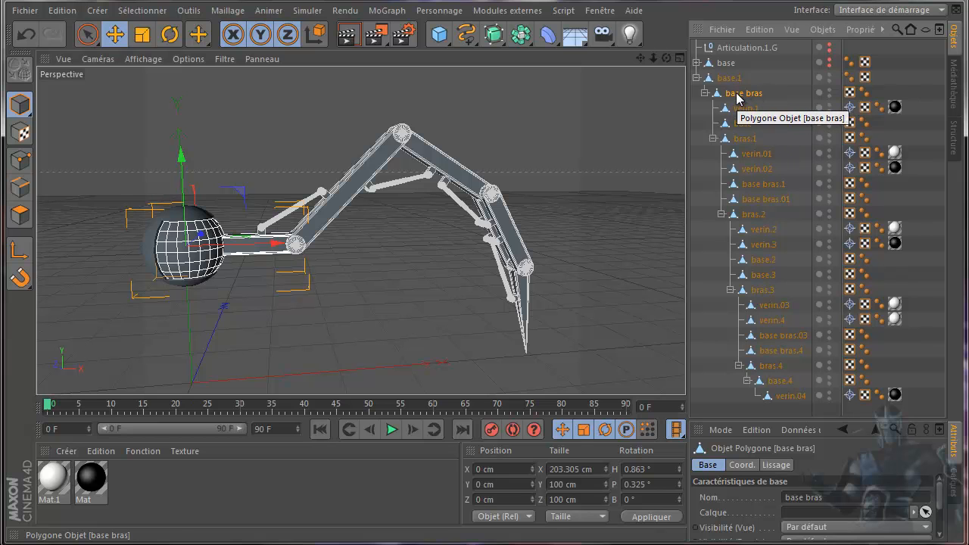
pyautogui.click(169, 34)
pyautogui.scroll(5, 148, 254)
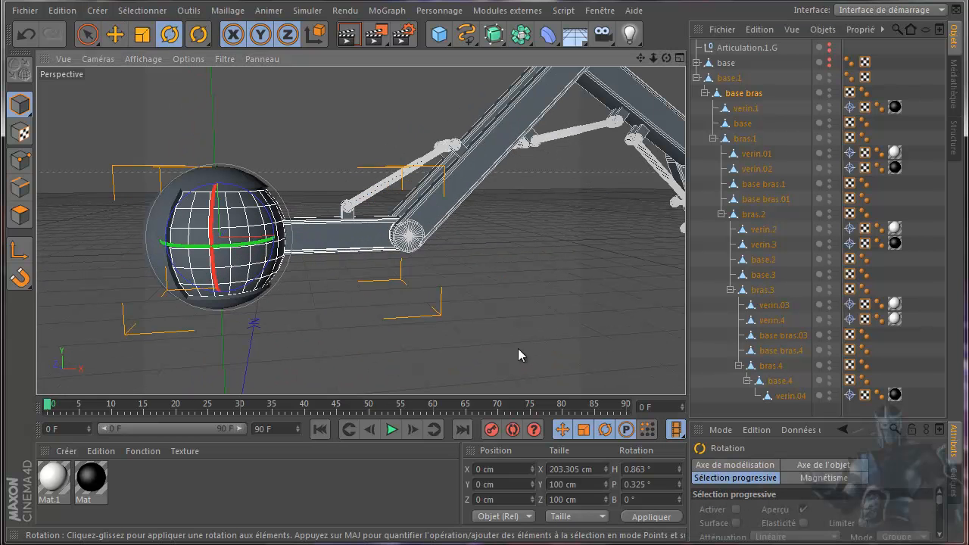
pyautogui.click(636, 468)
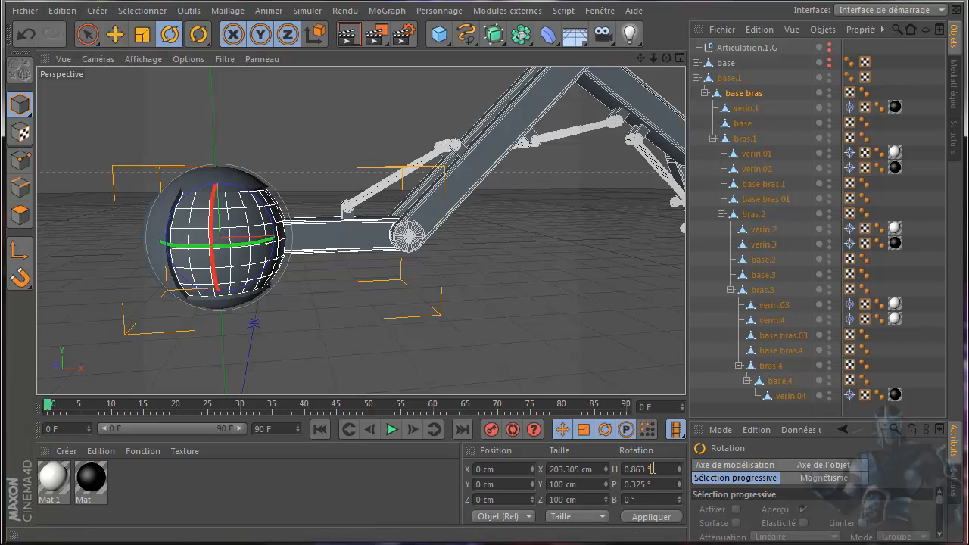
pyautogui.click(19, 254)
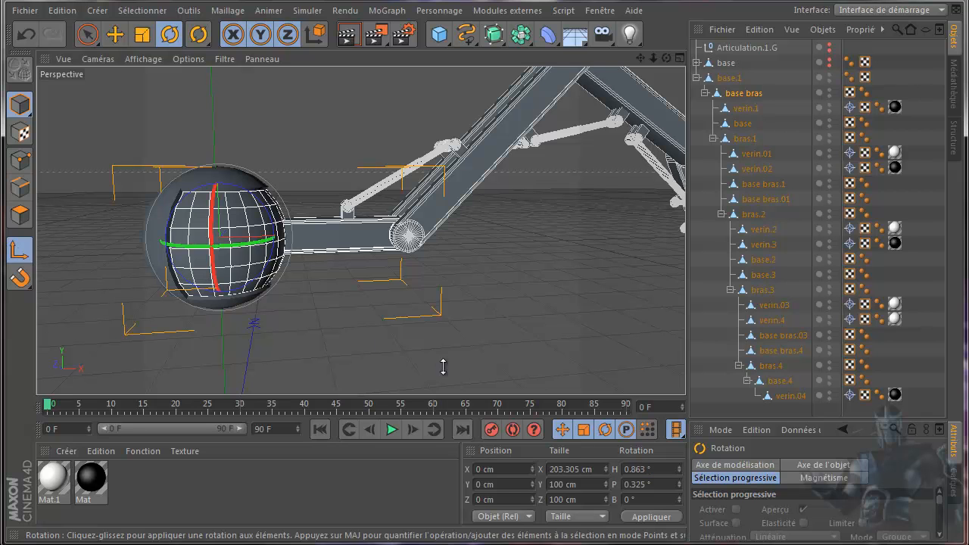
pyautogui.write('0')
pyautogui.press('Return')
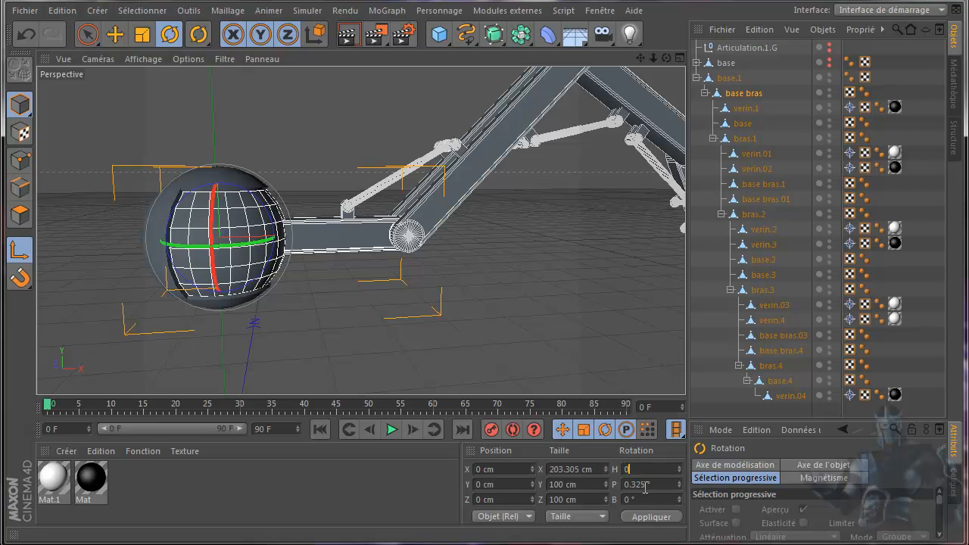
pyautogui.click(658, 484)
pyautogui.write('0')
pyautogui.click(648, 518)
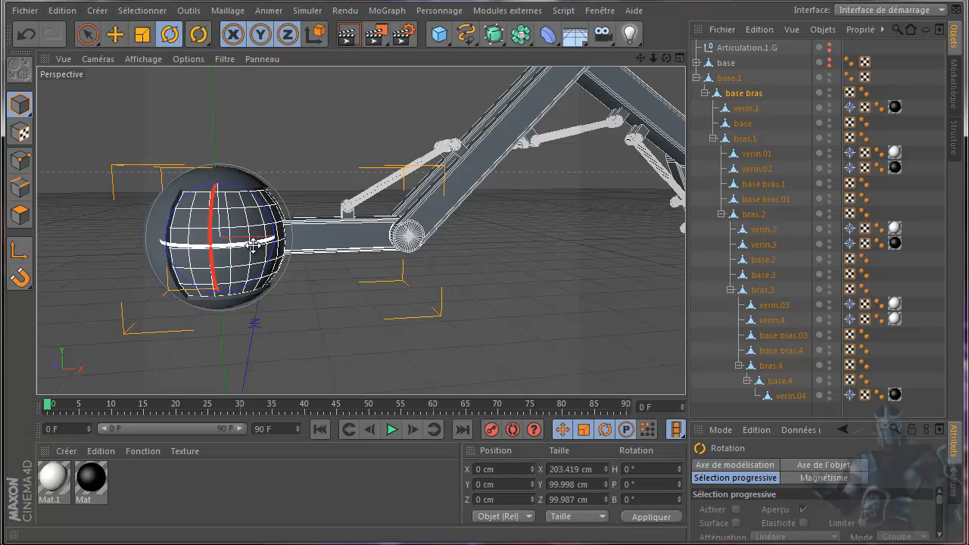
# Rotate base bras upward to a bank angle of about -25.5°, undoing the extra rotation back toward level
pyautogui.moveTo(277, 234); pyautogui.dragTo(267, 212)
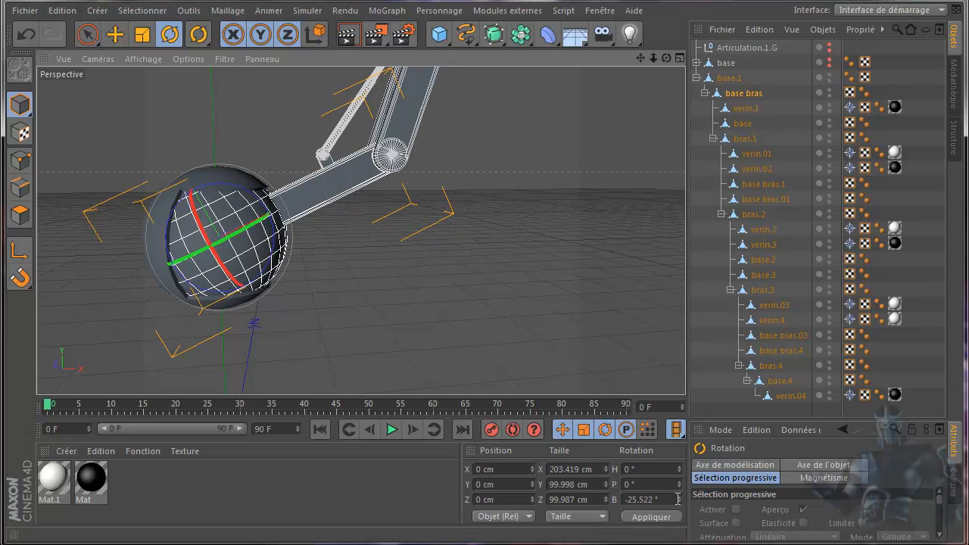
pyautogui.moveTo(274, 233); pyautogui.dragTo(277, 256)
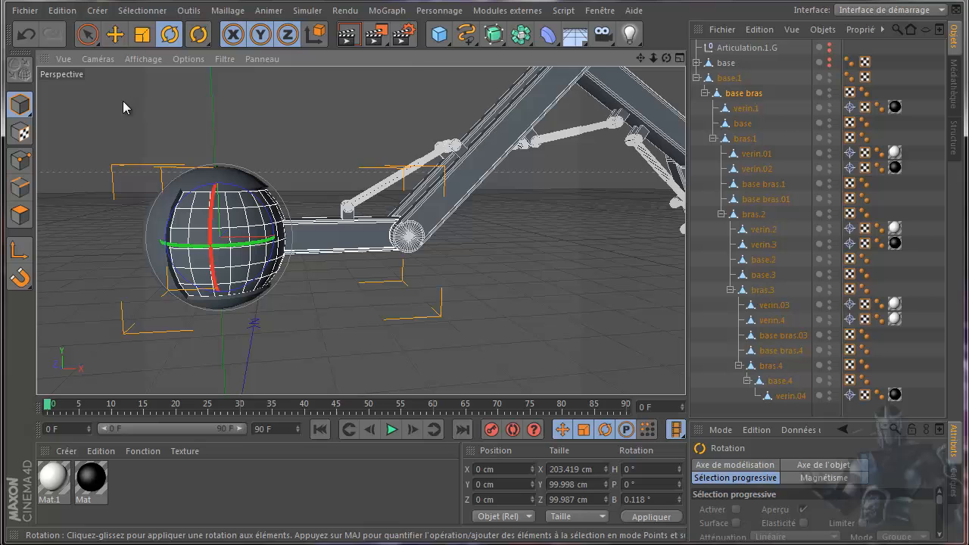
pyautogui.click(29, 37)
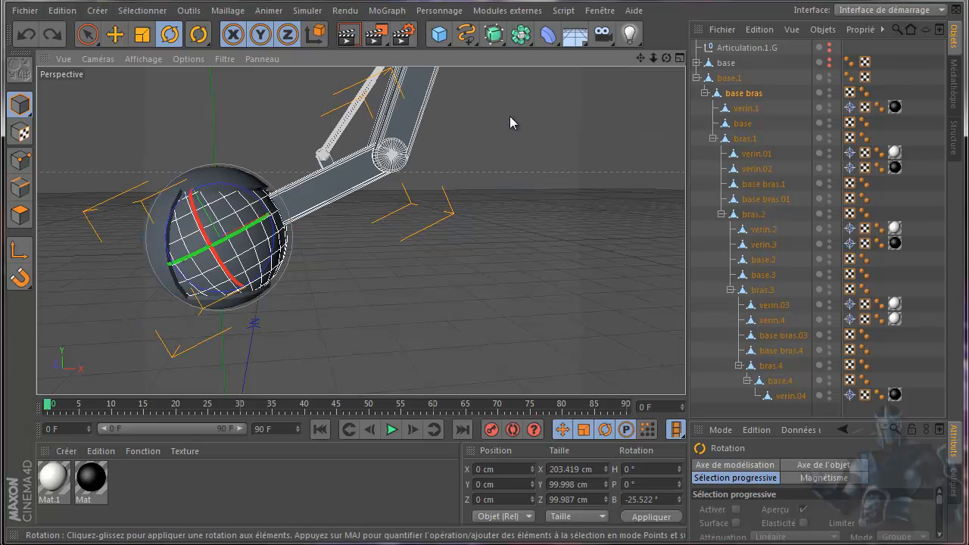
# Limit the base bras.1 user data of base.1 to a minimum of -25% and a maximum of 25%
pyautogui.click(727, 79)
pyautogui.click(801, 429)
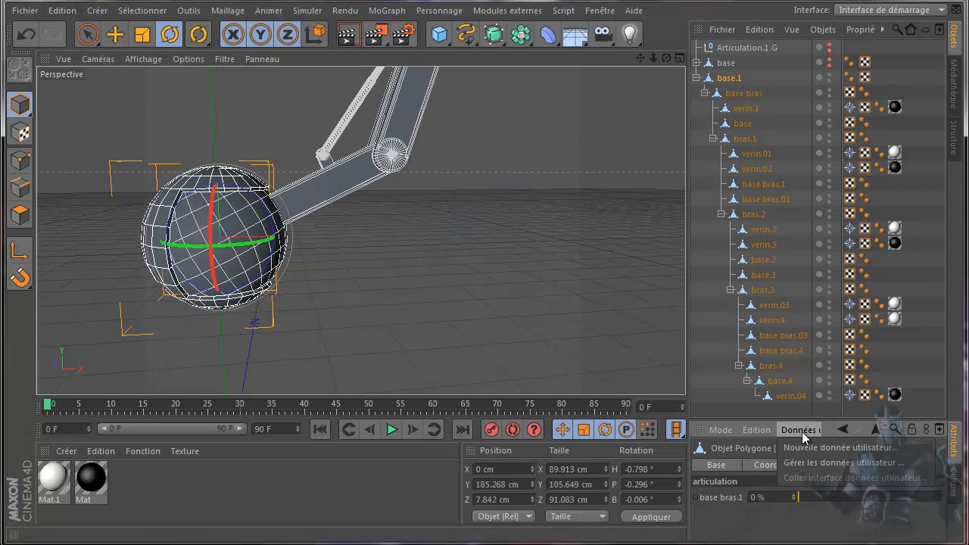
pyautogui.click(808, 462)
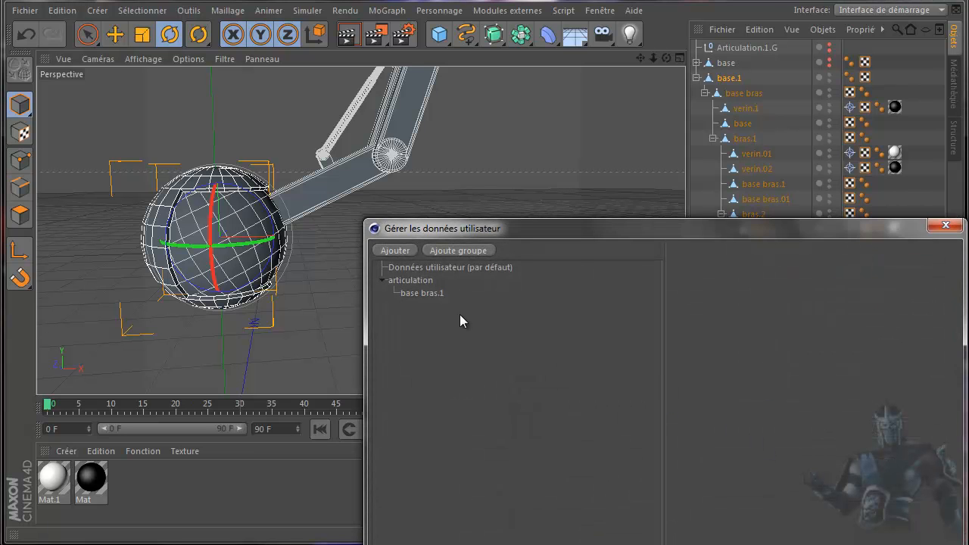
pyautogui.click(422, 294)
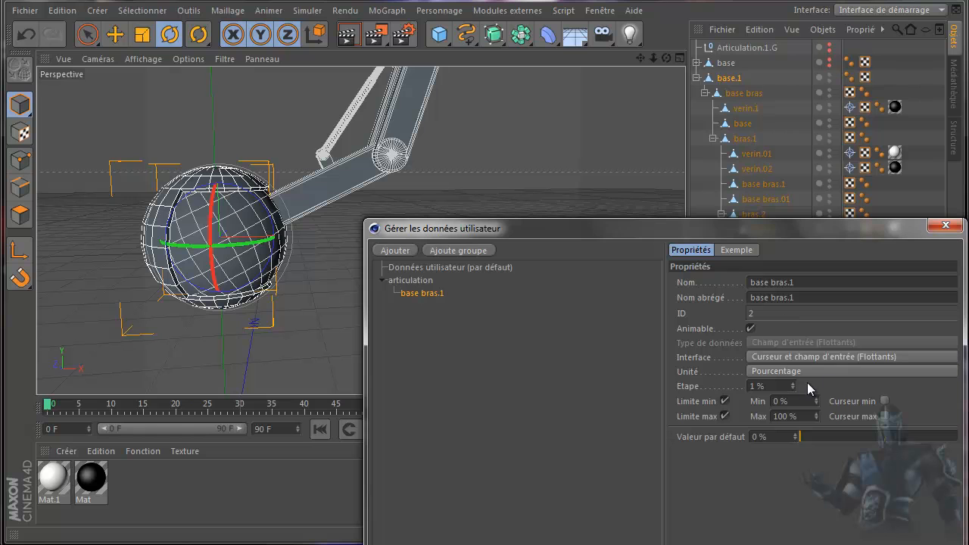
pyautogui.moveTo(796, 401); pyautogui.dragTo(771, 402)
pyautogui.write('-25')
pyautogui.moveTo(801, 415); pyautogui.dragTo(763, 422)
pyautogui.write('25')
pyautogui.press('Return')
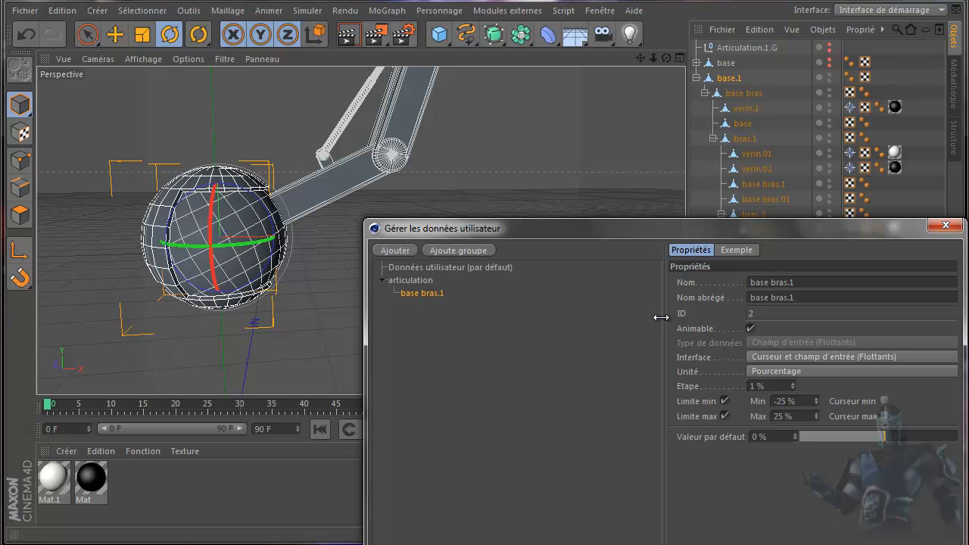
pyautogui.moveTo(677, 223); pyautogui.dragTo(465, 66)
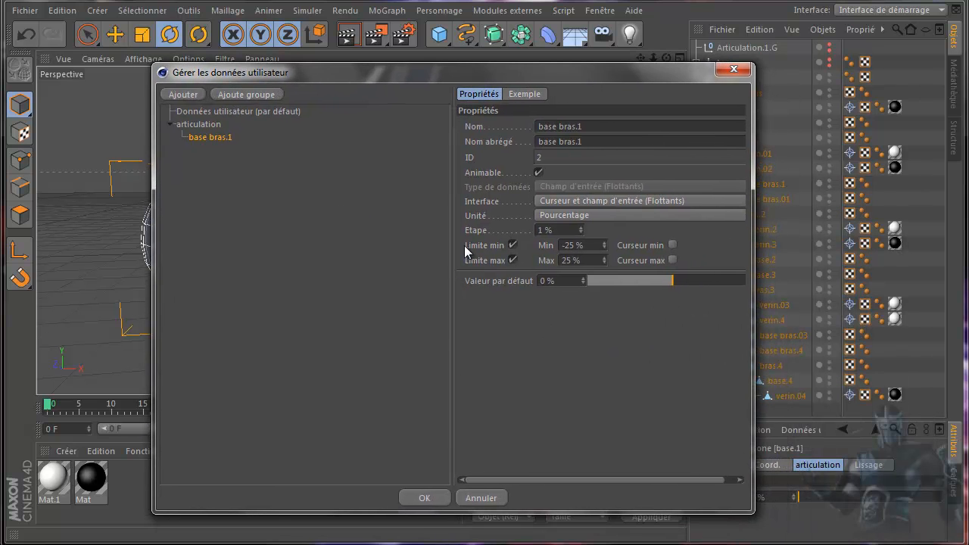
pyautogui.click(424, 496)
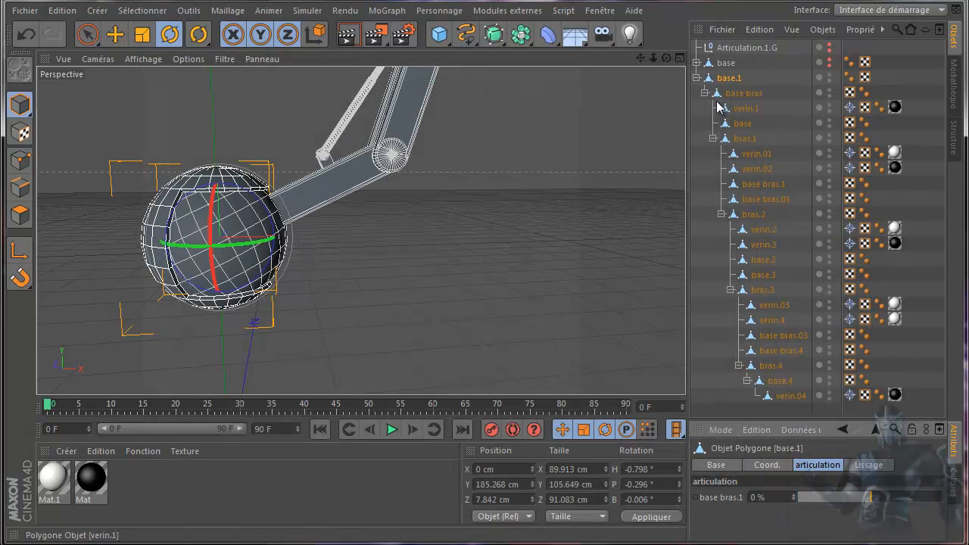
# Add an XPresso tag to base.1 and reposition its editor window
pyautogui.rightClick(729, 81)
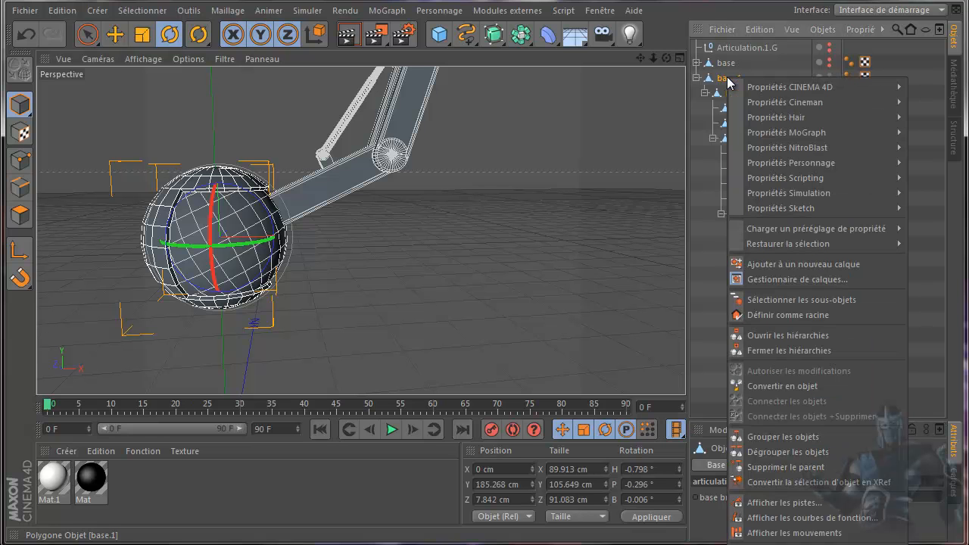
pyautogui.moveTo(742, 87)
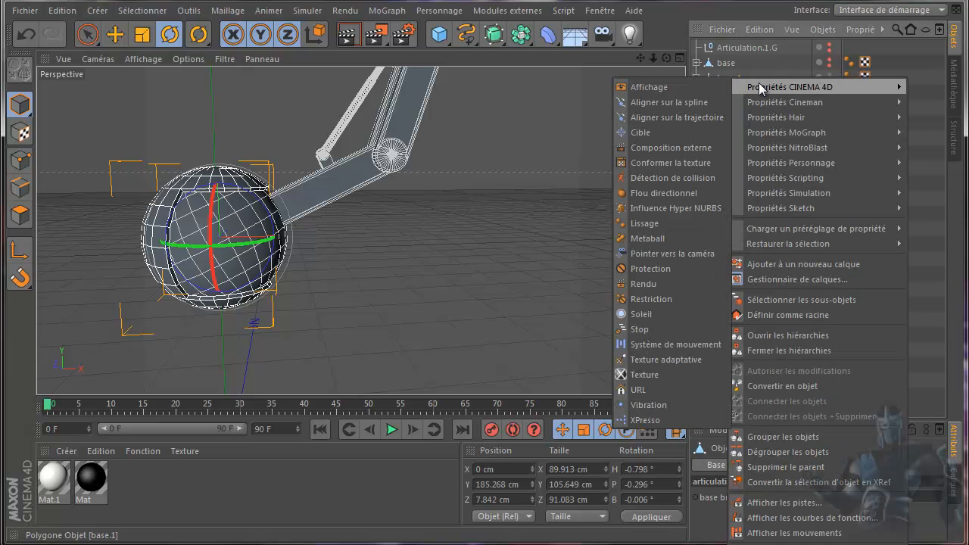
pyautogui.click(644, 420)
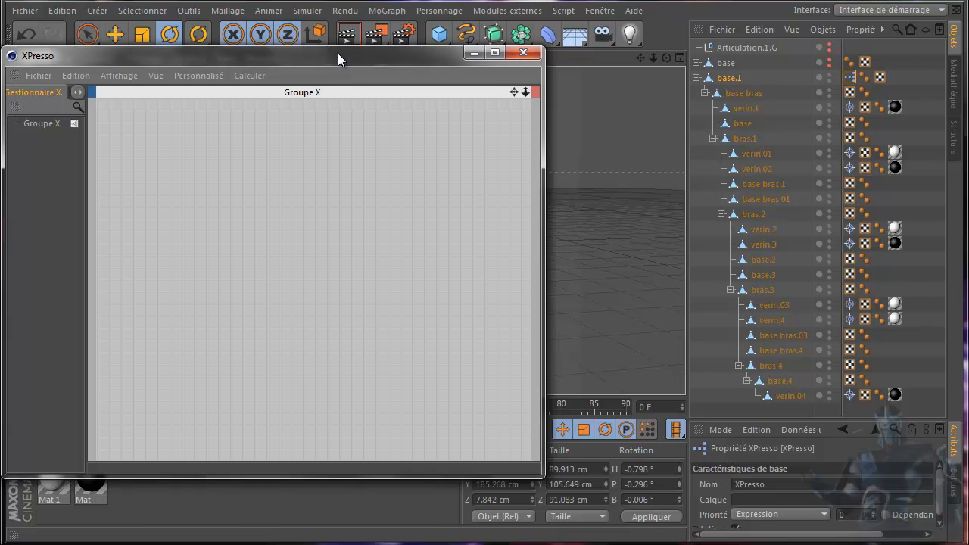
pyautogui.moveTo(338, 55); pyautogui.dragTo(364, 86)
# Add base.1 as a tall node in the upper-left area of the XPresso graph
pyautogui.moveTo(725, 78); pyautogui.dragTo(139, 430)
pyautogui.click(171, 238)
pyautogui.moveTo(187, 184); pyautogui.dragTo(210, 159)
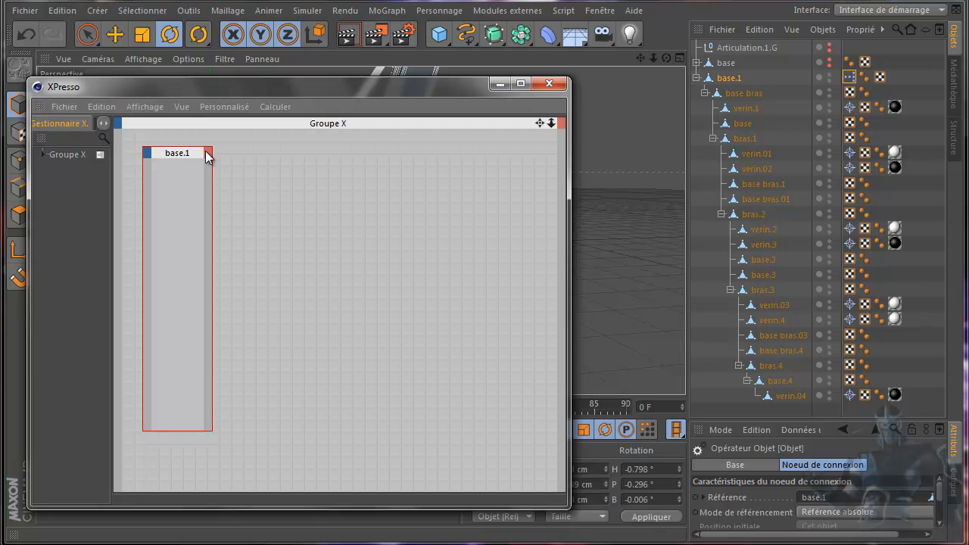
# Expose the base bras.1 user data from the articulation group as an output port on the base.1 node
pyautogui.click(206, 151)
pyautogui.moveTo(235, 163)
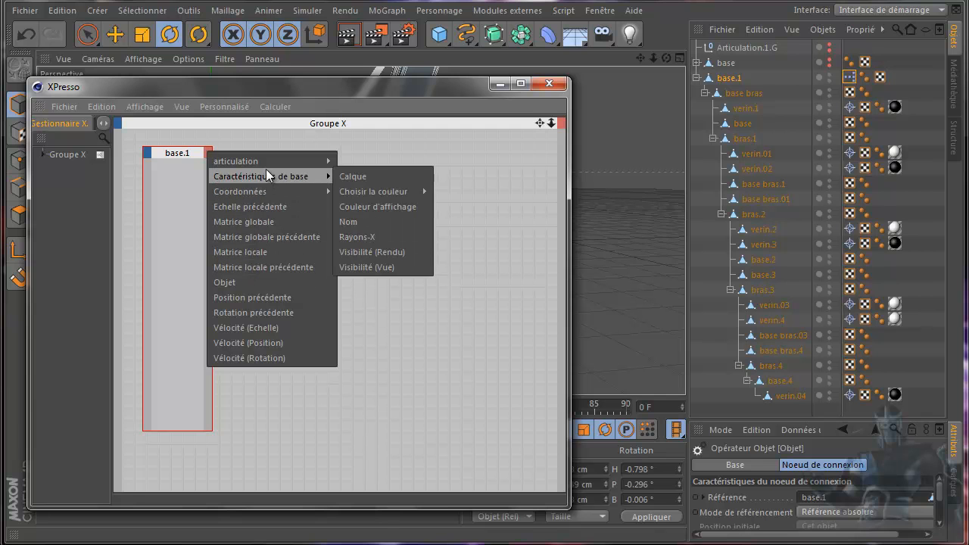
pyautogui.moveTo(265, 162)
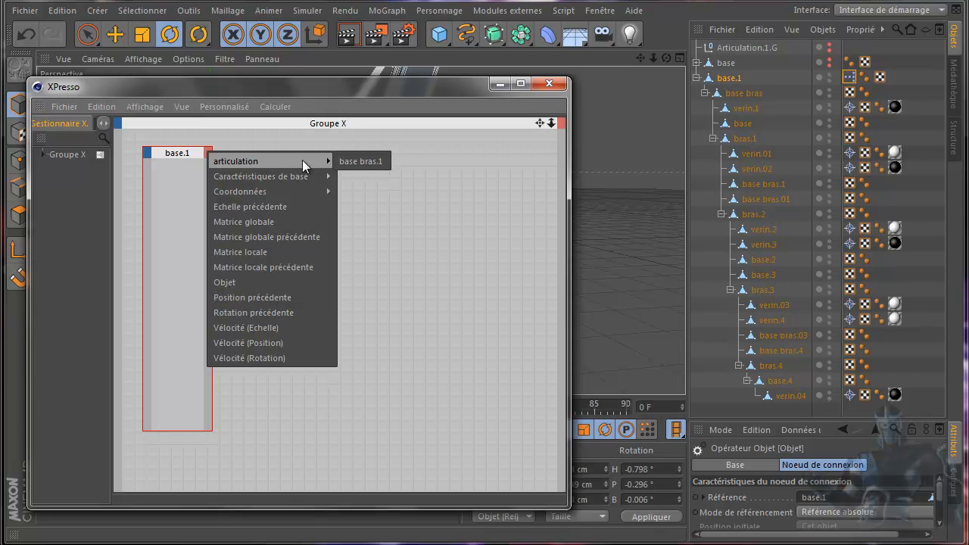
pyautogui.click(374, 162)
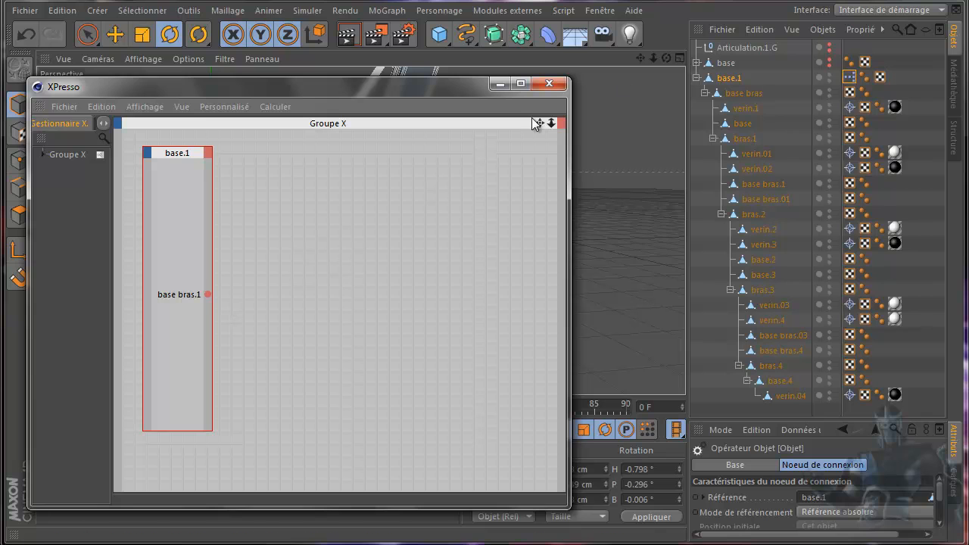
# Add the base bras object as a node beside base.1 and widen it to fit its full name
pyautogui.click(742, 94)
pyautogui.moveTo(742, 94); pyautogui.dragTo(299, 166)
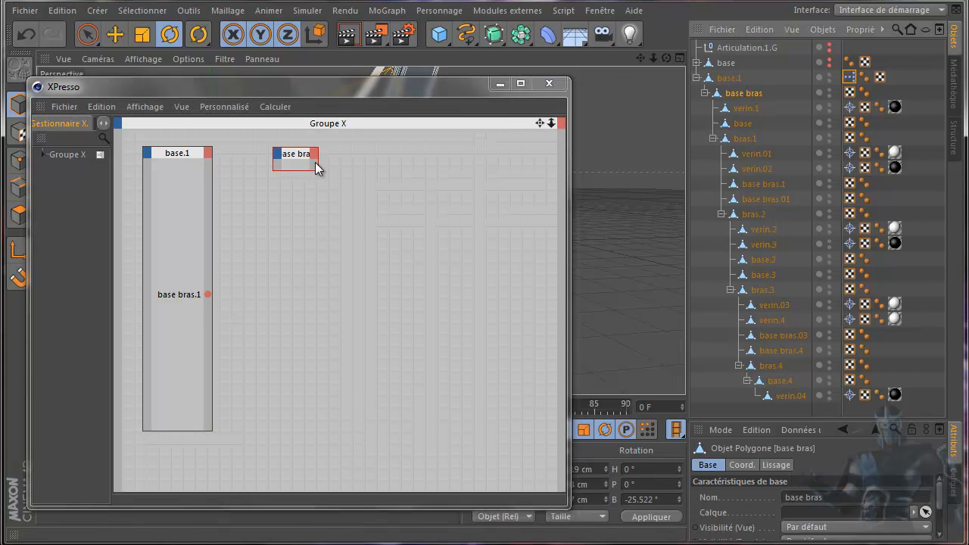
pyautogui.click(304, 163)
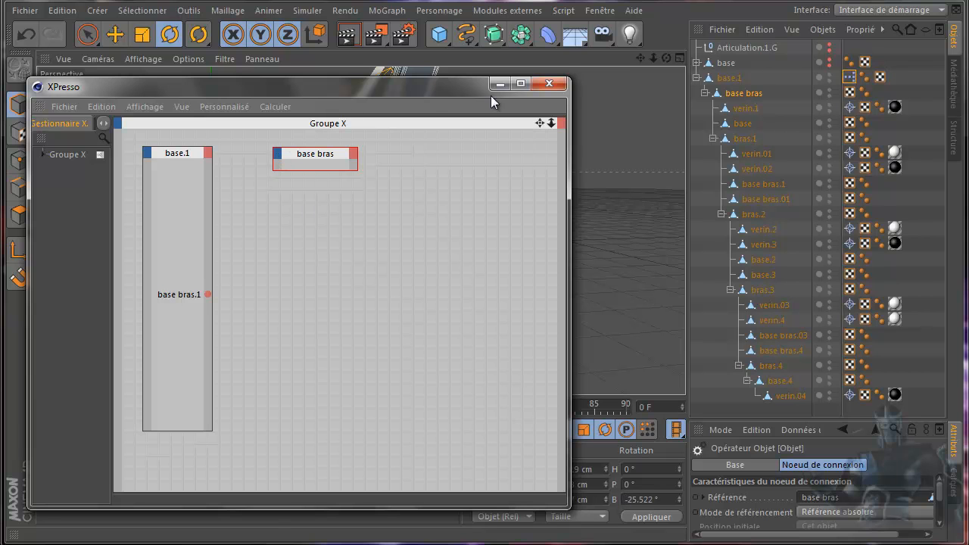
# Undo the node additions, close the XPresso editor, and undo the XPresso tag on base.1
pyautogui.moveTo(440, 89); pyautogui.dragTo(432, 373)
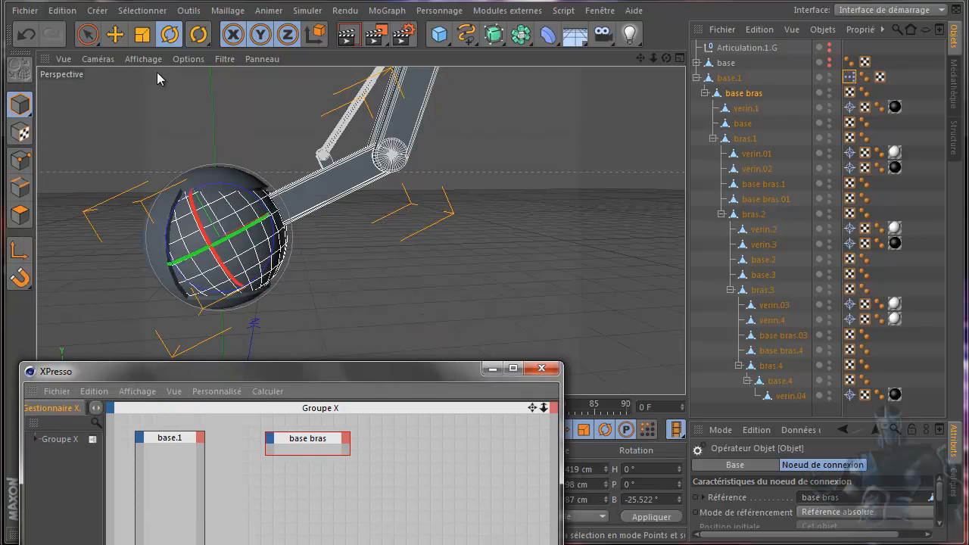
pyautogui.click(28, 28)
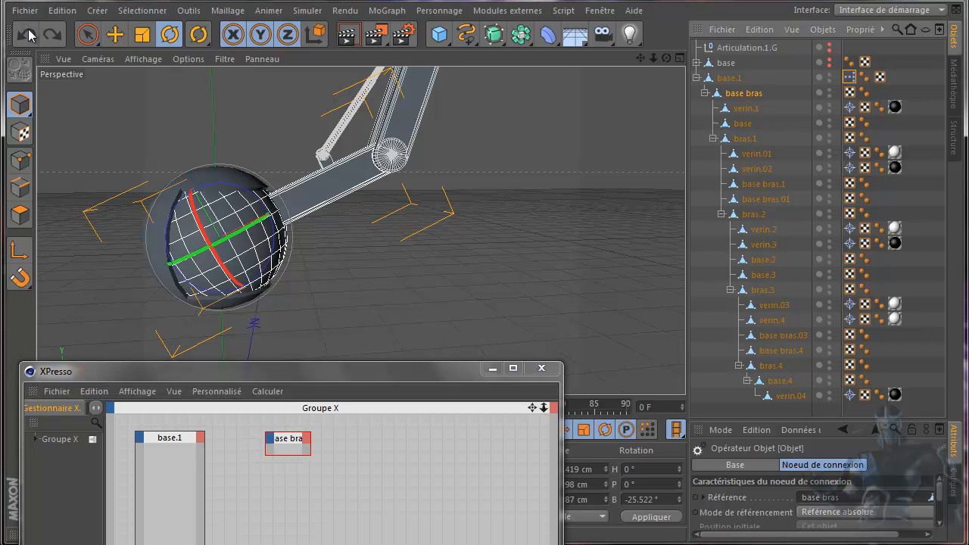
pyautogui.click(28, 28)
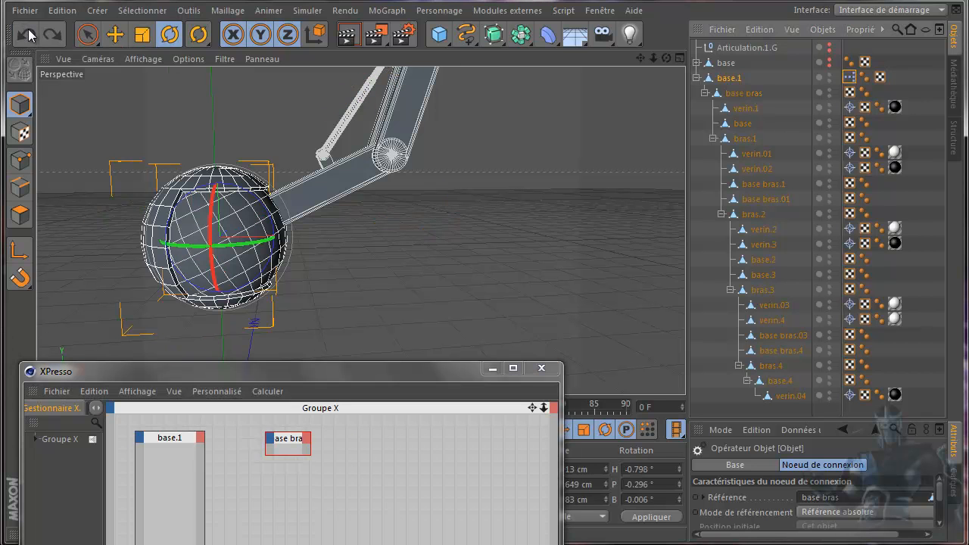
pyautogui.click(28, 28)
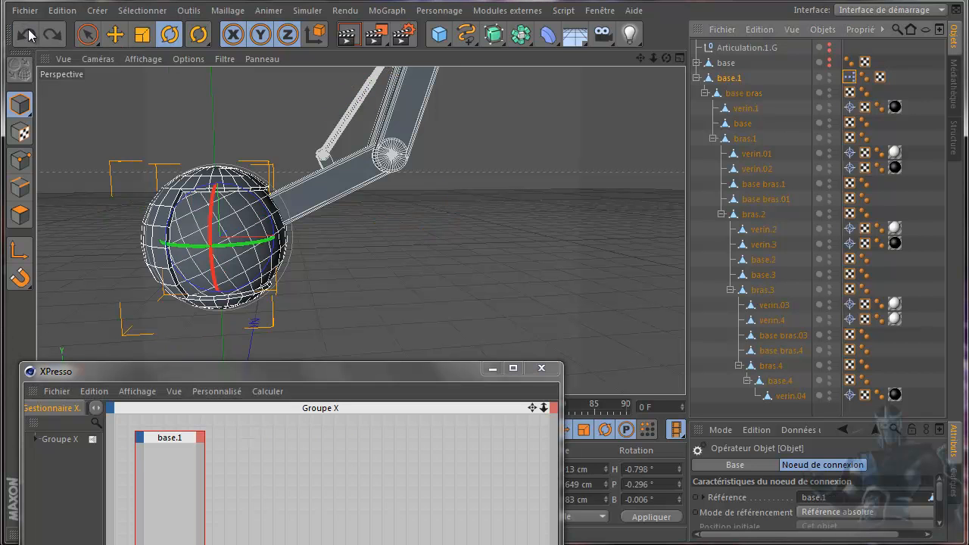
pyautogui.click(541, 370)
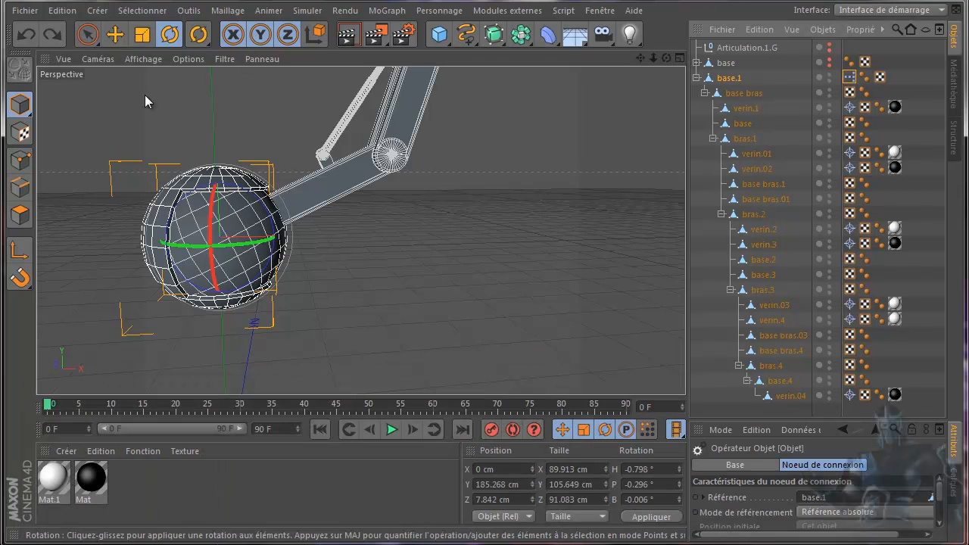
pyautogui.click(26, 36)
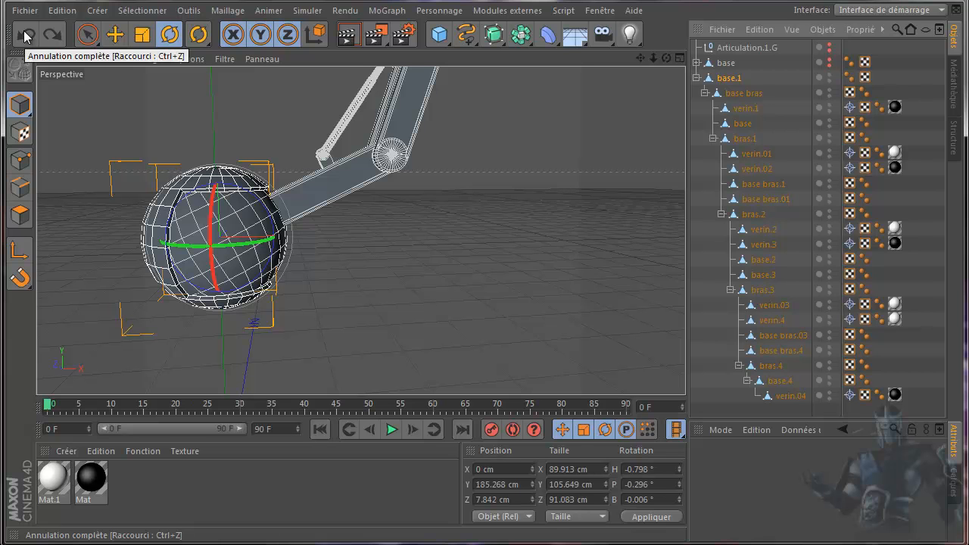
# Undo the trial rotation of base.1 and set the bank rotation of base bras to 0°
pyautogui.moveTo(266, 213); pyautogui.dragTo(184, 140)
pyautogui.click(26, 34)
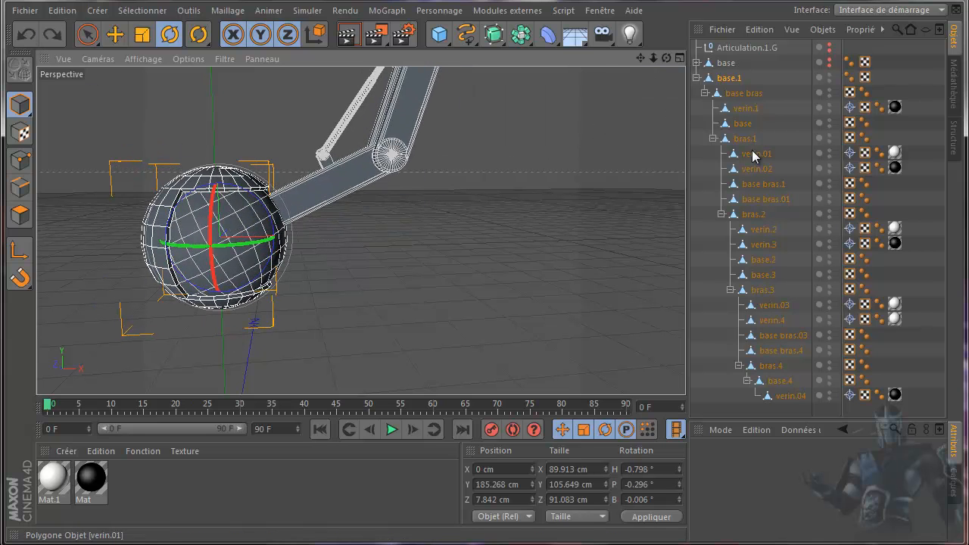
pyautogui.click(739, 94)
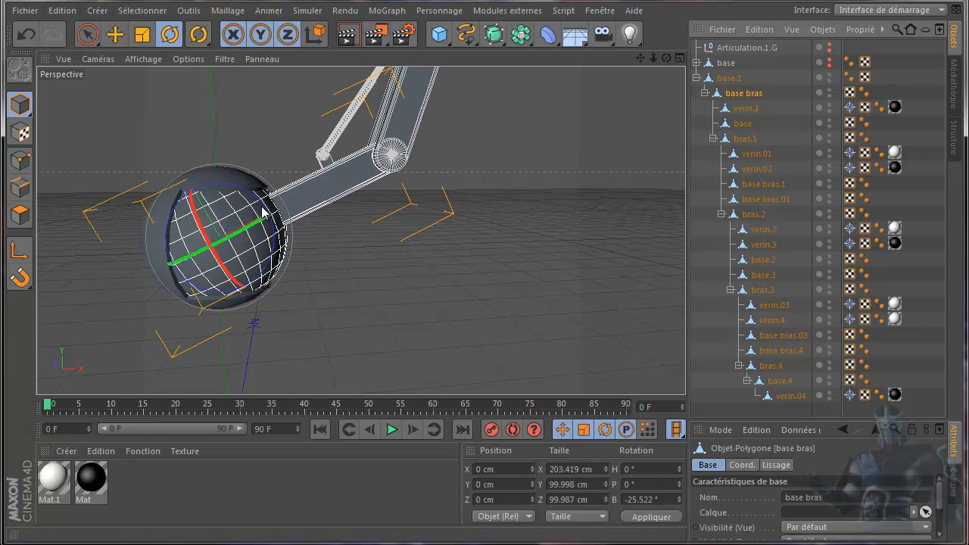
pyautogui.moveTo(264, 210); pyautogui.dragTo(270, 228)
pyautogui.doubleClick(661, 498)
pyautogui.write('0')
pyautogui.click(651, 516)
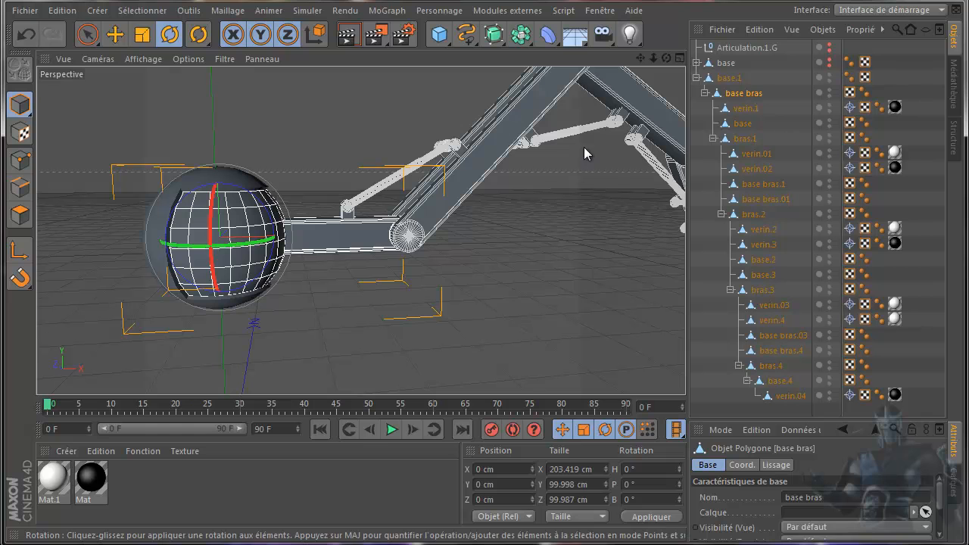
# Add an XPresso tag to base.1 and move its editor window clear of the leg and coordinate values
pyautogui.click(729, 79)
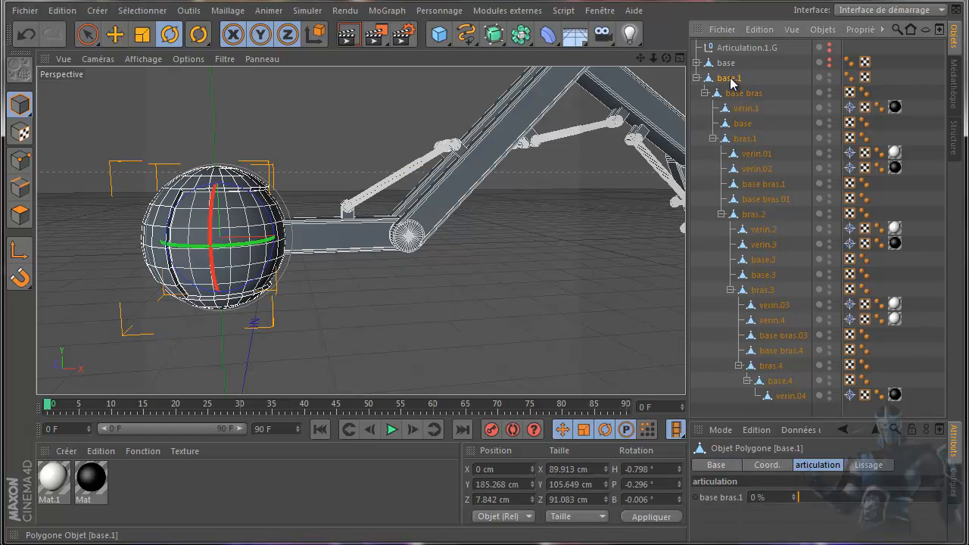
pyautogui.rightClick(731, 82)
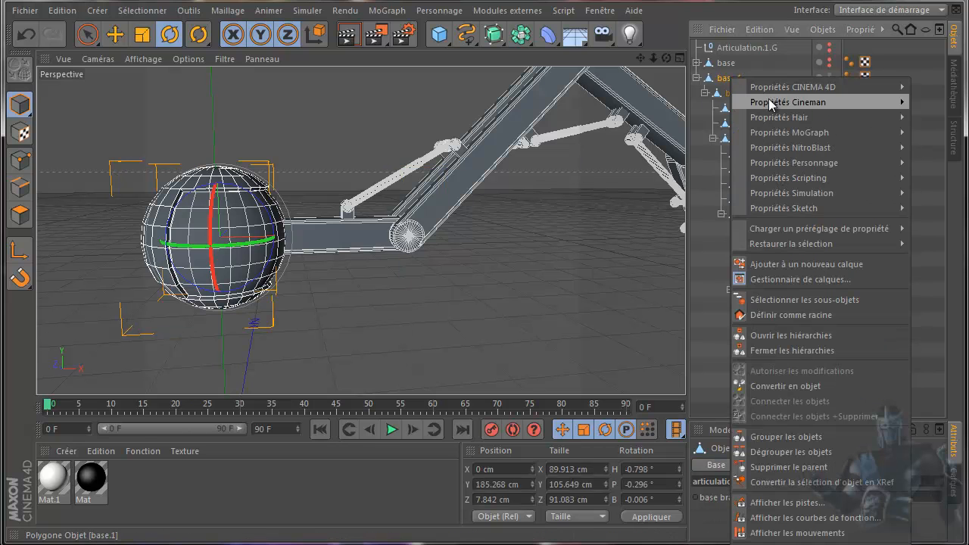
pyautogui.moveTo(767, 88)
pyautogui.click(643, 420)
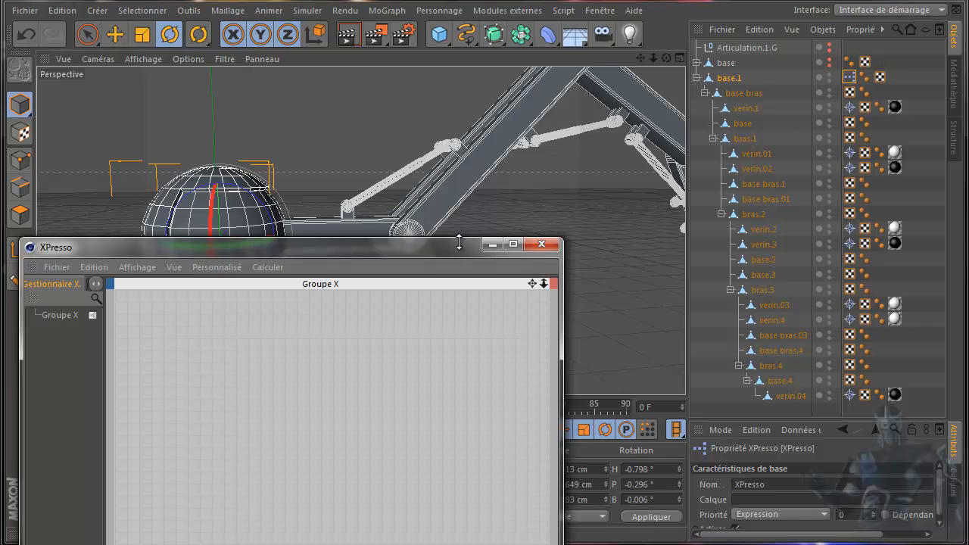
pyautogui.moveTo(454, 245); pyautogui.dragTo(437, 539)
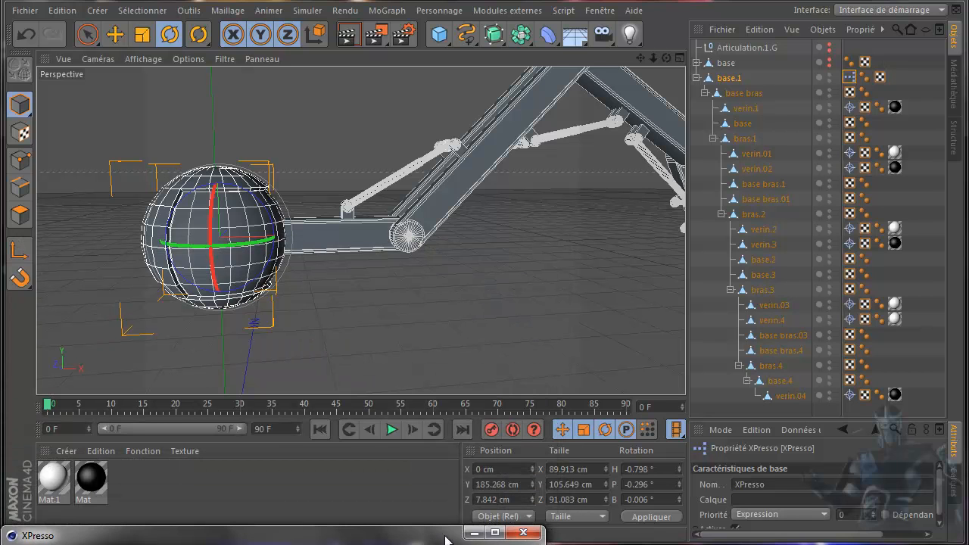
# In axis mode, set base.1's H, P and B rotation to 0° and undo the trial axis rotation
pyautogui.press('l')
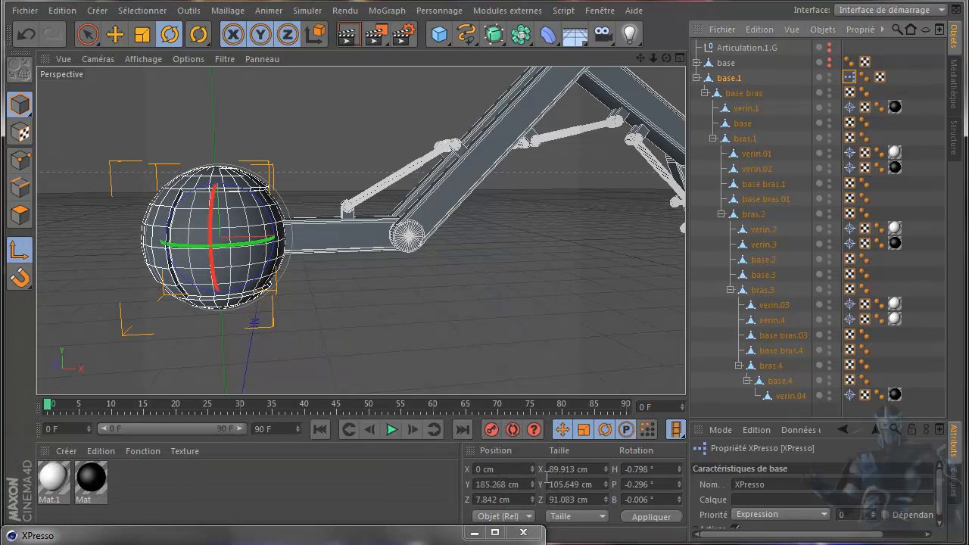
pyautogui.click(657, 468)
pyautogui.write('0')
pyautogui.press('Tab')
pyautogui.write('0')
pyautogui.press('Tab')
pyautogui.write('0')
pyautogui.click(649, 518)
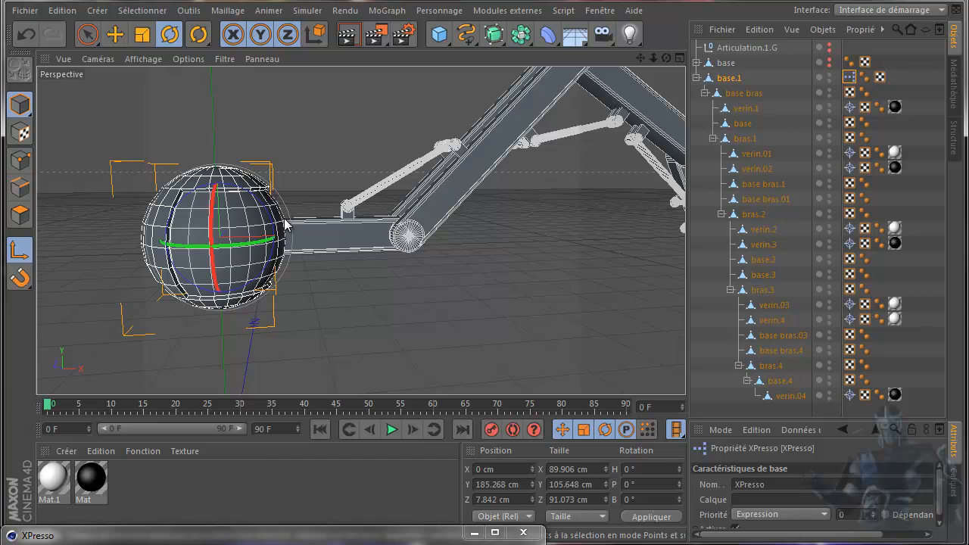
pyautogui.moveTo(277, 228)
pyautogui.mouseDown()
pyautogui.moveTo(264, 212)
pyautogui.moveTo(270, 232)
pyautogui.mouseUp()
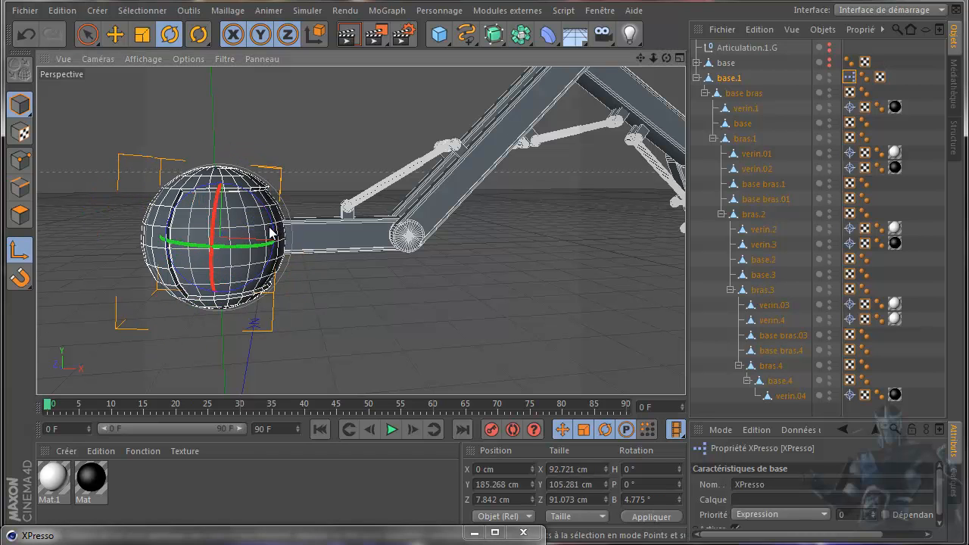
pyautogui.click(30, 34)
# With axis mode still active, set the H, P and B rotation of base bras to 0°
pyautogui.click(740, 93)
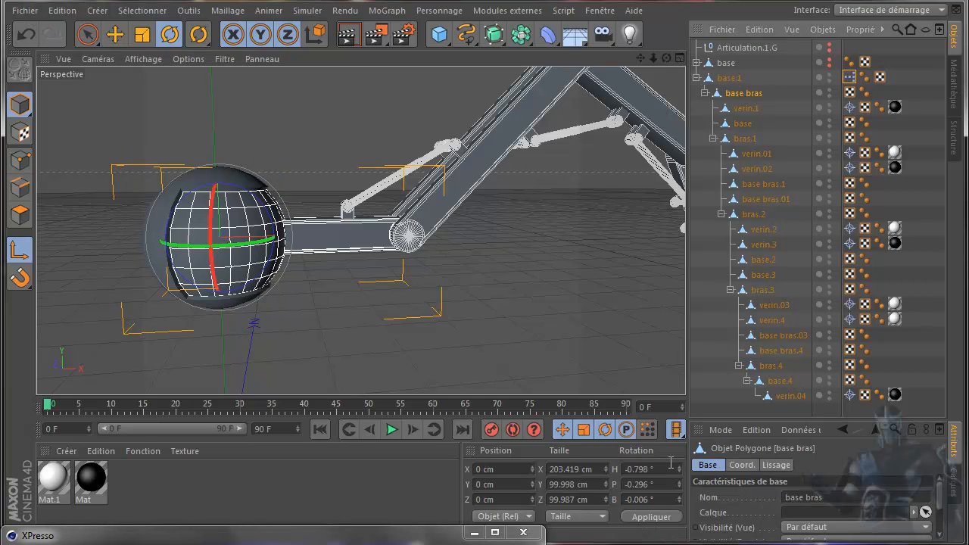
pyautogui.moveTo(662, 469); pyautogui.dragTo(622, 467)
pyautogui.write('0')
pyautogui.press('Tab')
pyautogui.write('0')
pyautogui.press('Tab')
pyautogui.write('0')
pyautogui.click(649, 517)
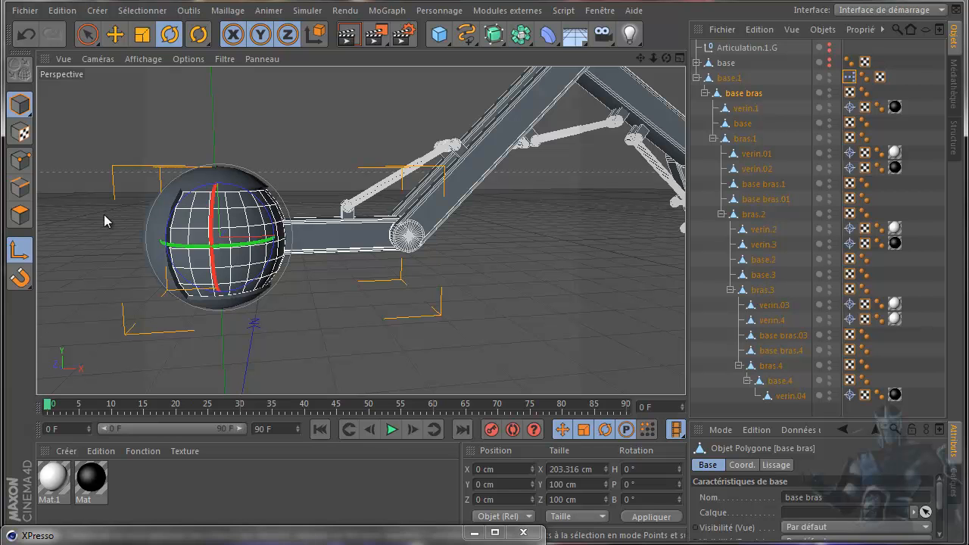
# Leave axis mode and test a small bank rotation of base bras, undoing it once checked
pyautogui.click(20, 249)
pyautogui.moveTo(274, 234)
pyautogui.mouseDown()
pyautogui.moveTo(261, 211)
pyautogui.moveTo(267, 235)
pyautogui.mouseUp()
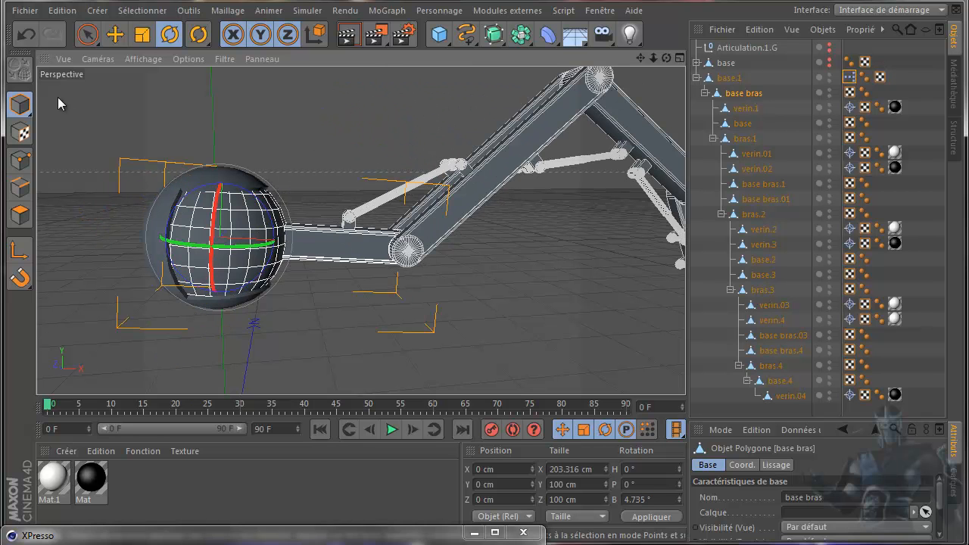
pyautogui.click(26, 36)
# Bring the XPresso editor back into view and add base.1 as a tall, widened node in the upper-left graph area
pyautogui.moveTo(336, 539); pyautogui.dragTo(388, 99)
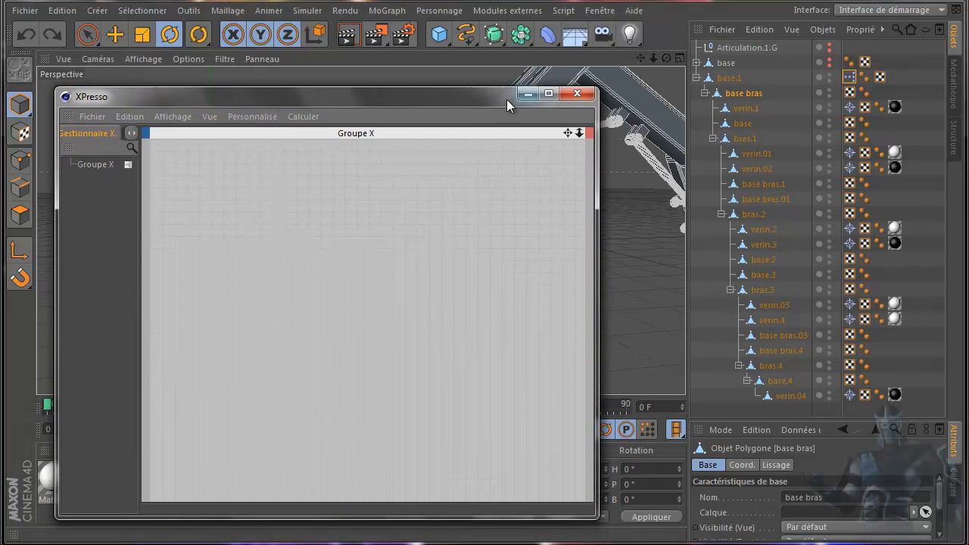
pyautogui.click(728, 78)
pyautogui.moveTo(340, 158); pyautogui.dragTo(169, 390)
pyautogui.moveTo(211, 267); pyautogui.dragTo(244, 241)
# Add the articulation parameter base bras.1 as an output port on the base.1 node
pyautogui.click(240, 173)
pyautogui.moveTo(288, 179)
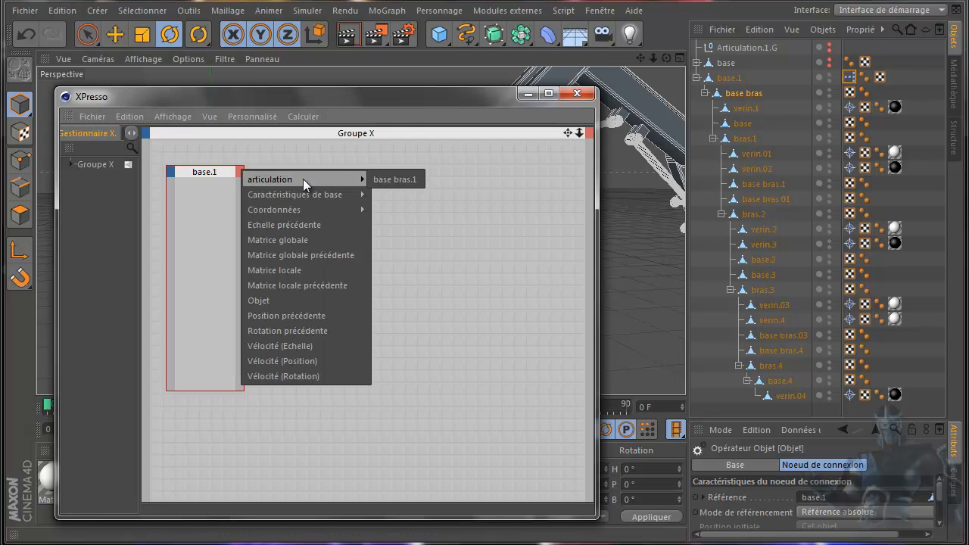
pyautogui.click(397, 178)
# Shift the XPresso editor and add base bras as a widened node beside the base.1 node
pyautogui.moveTo(398, 111); pyautogui.dragTo(422, 154)
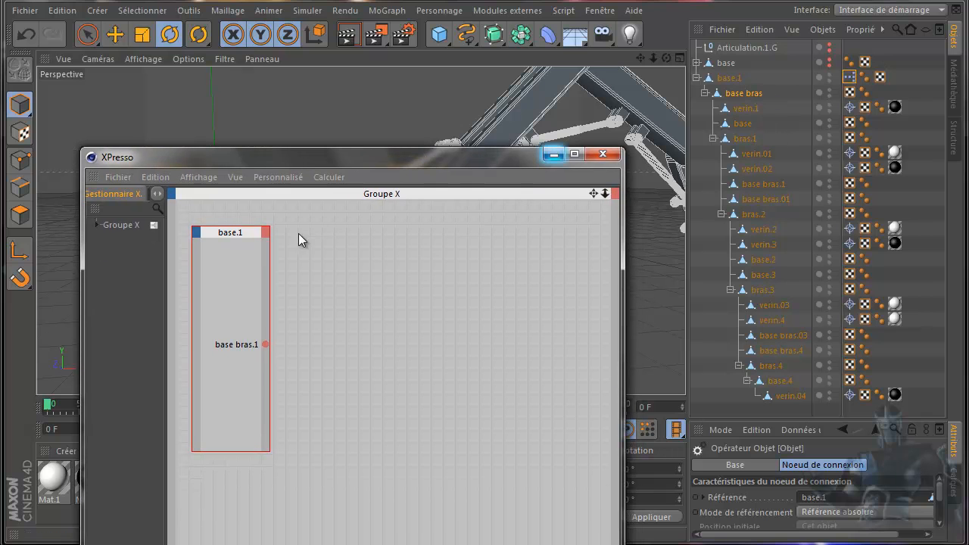
pyautogui.click(743, 93)
pyautogui.moveTo(742, 94); pyautogui.dragTo(415, 250)
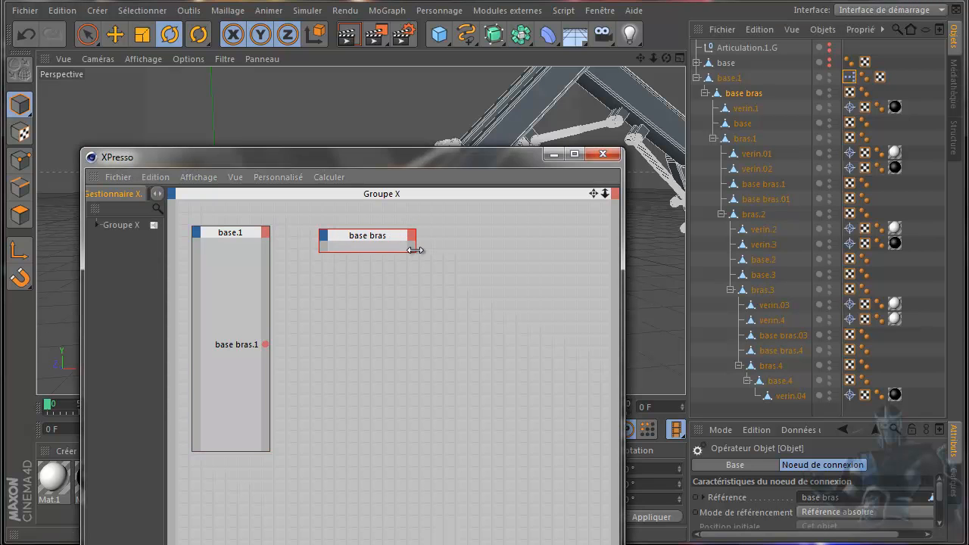
pyautogui.click(323, 235)
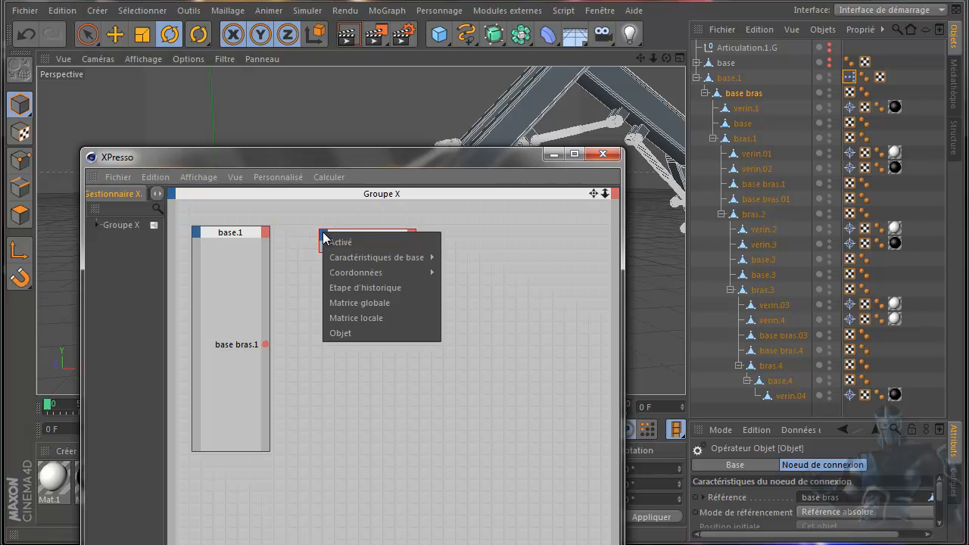
pyautogui.moveTo(354, 273)
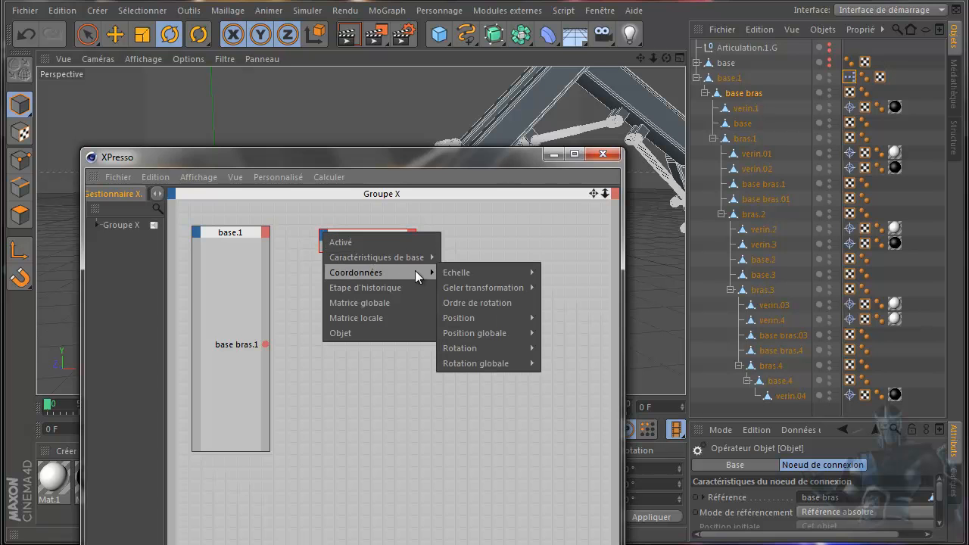
pyautogui.moveTo(471, 348)
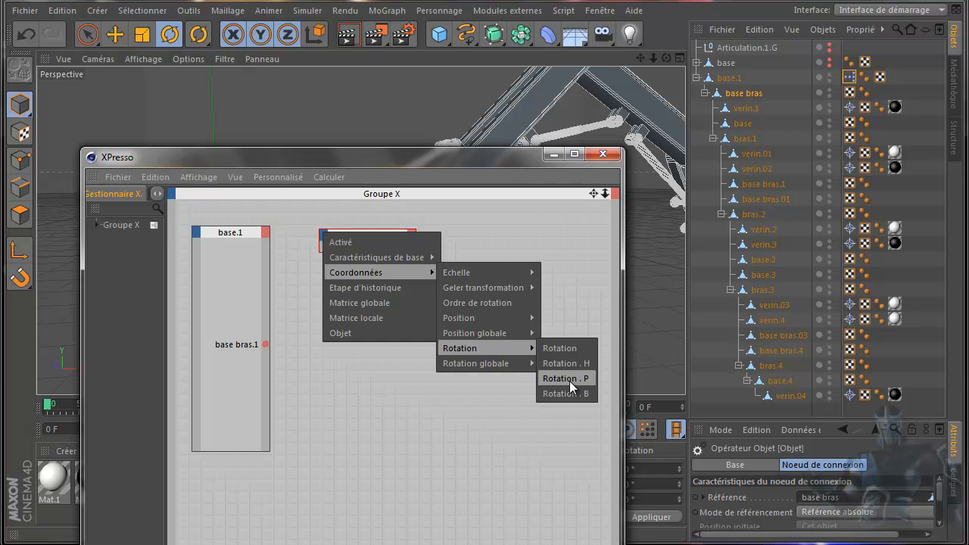
pyautogui.click(486, 157)
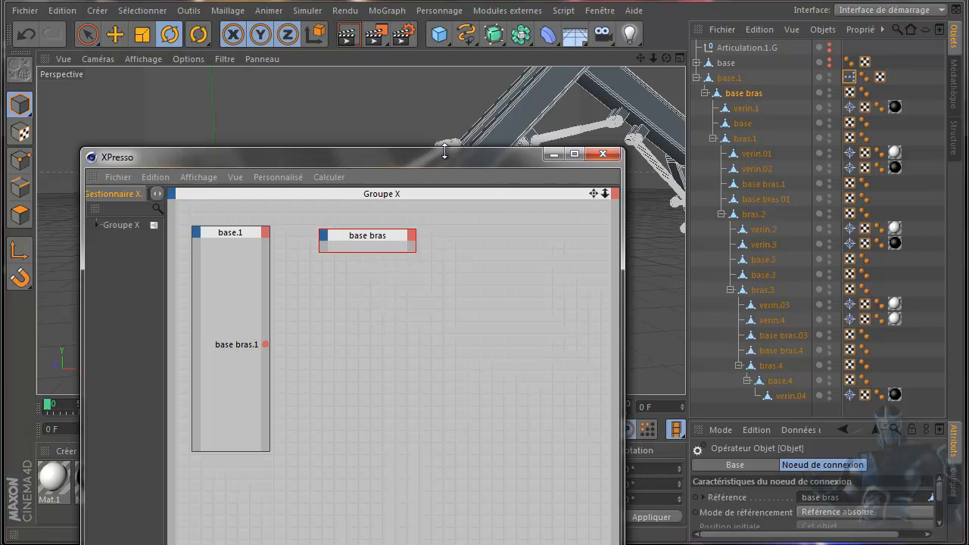
# Move the XPresso editor below the leg and rotate base bras upward to a bank angle of about -7.6°
pyautogui.moveTo(454, 154); pyautogui.dragTo(409, 153)
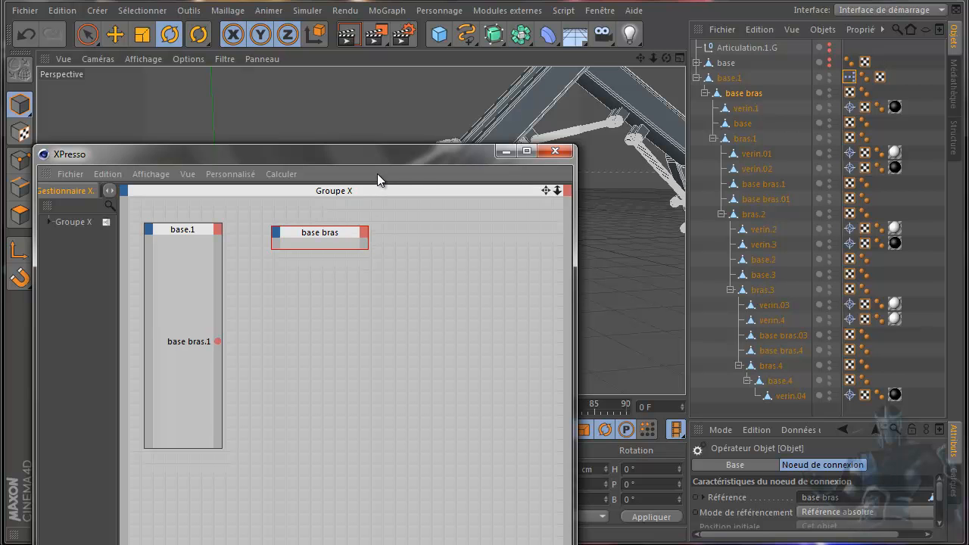
pyautogui.moveTo(411, 164); pyautogui.dragTo(389, 385)
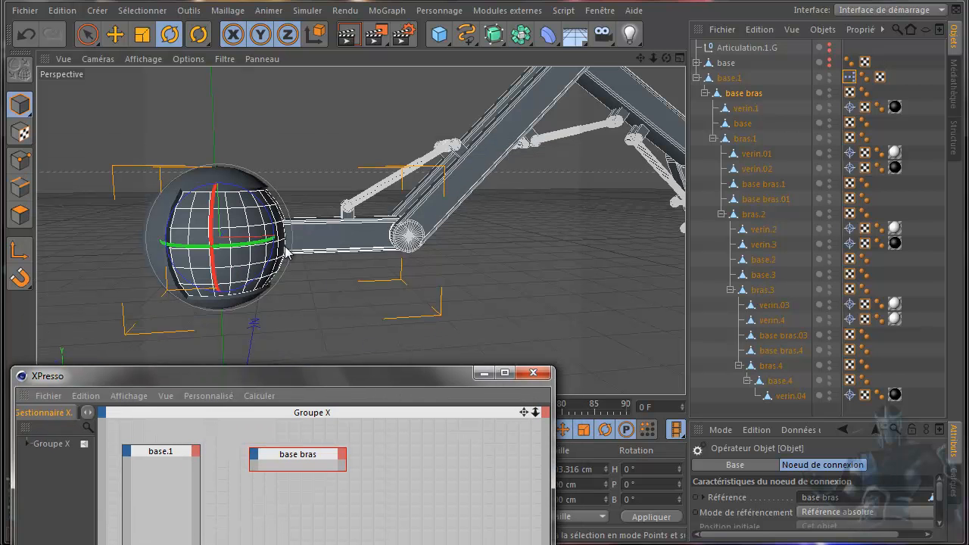
pyautogui.moveTo(277, 249); pyautogui.dragTo(169, 123)
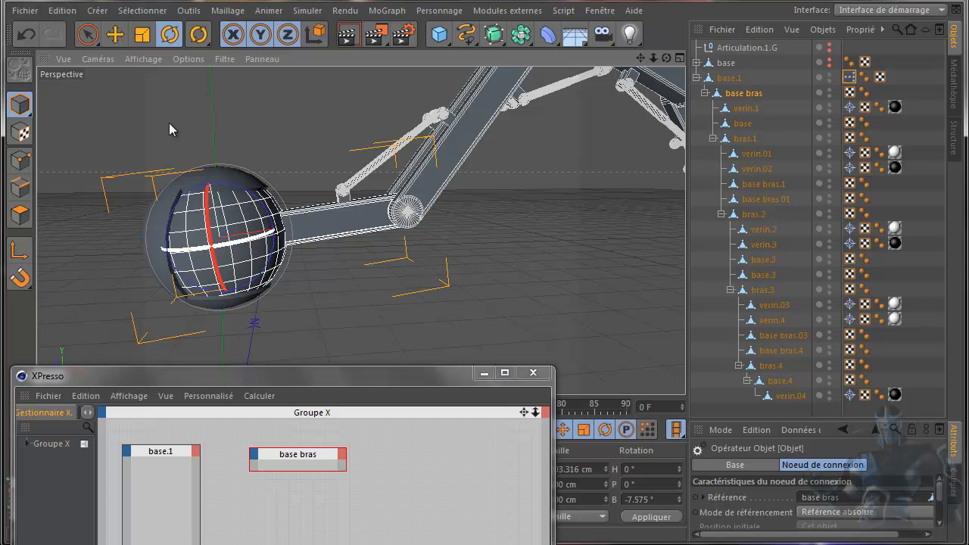
# Undo the last base bras rotation and add Rotation . B as an input port on the base bras node
pyautogui.click(32, 34)
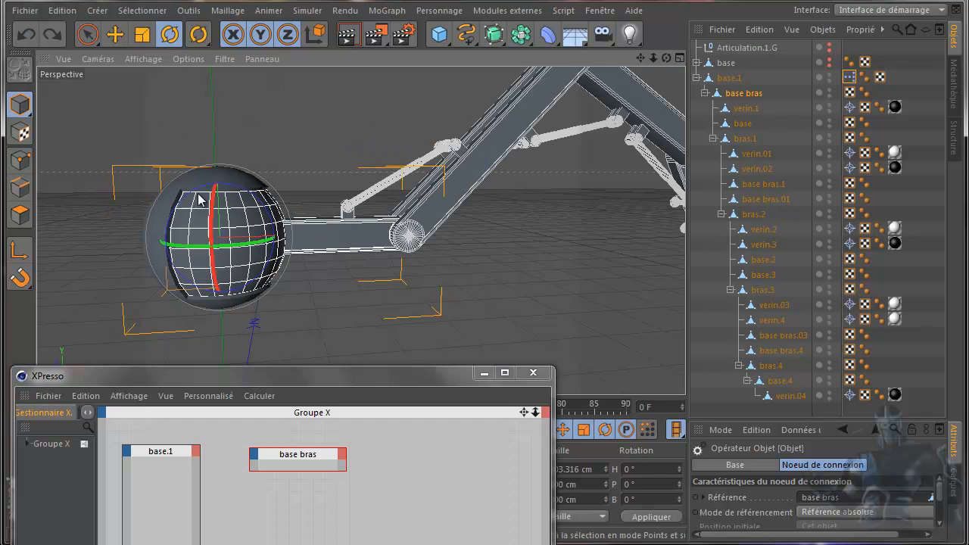
pyautogui.moveTo(301, 376); pyautogui.dragTo(346, 161)
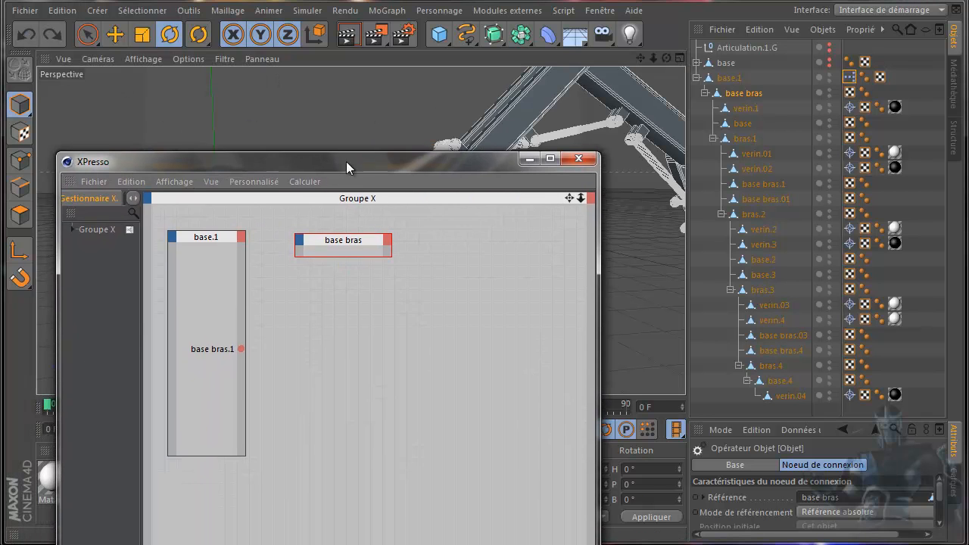
pyautogui.click(299, 239)
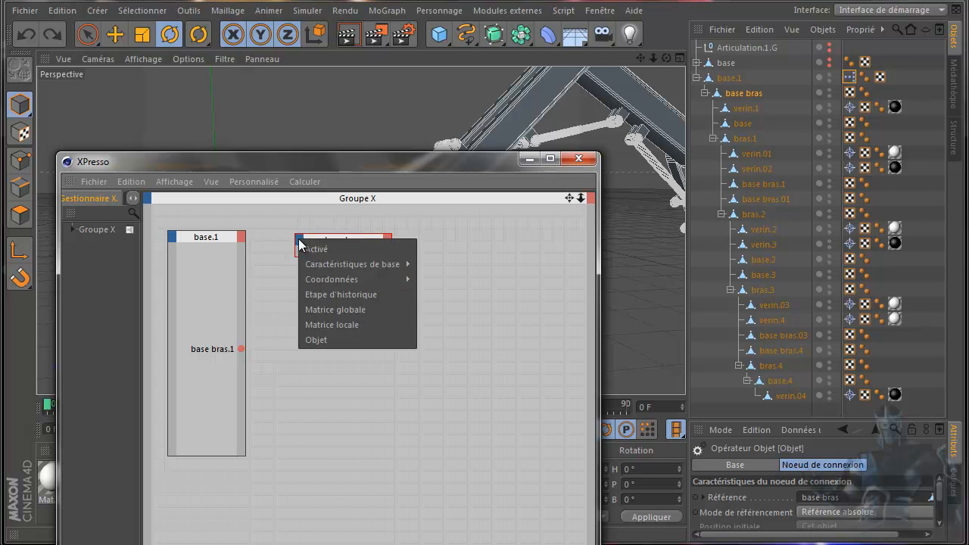
pyautogui.moveTo(372, 257)
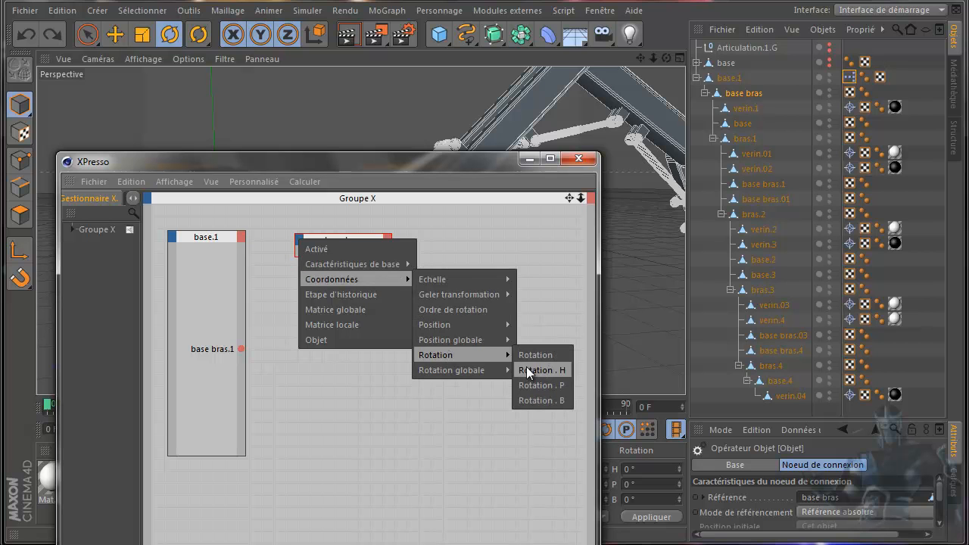
pyautogui.click(537, 400)
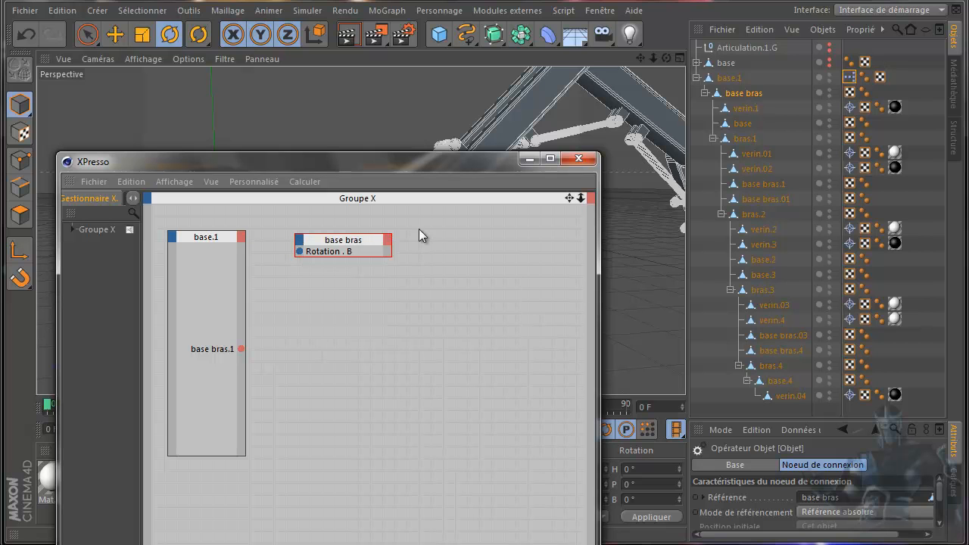
# Connect base.1's base bras.1 output to the Rotation . B input of base bras and minimize the XPresso editor
pyautogui.moveTo(382, 167); pyautogui.dragTo(386, 267)
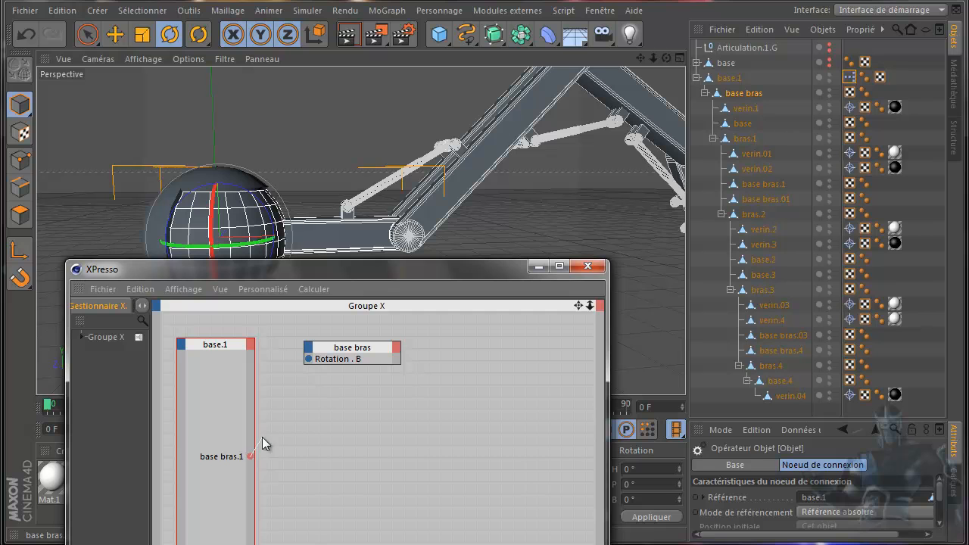
pyautogui.moveTo(298, 374); pyautogui.dragTo(308, 360)
pyautogui.moveTo(400, 268); pyautogui.dragTo(375, 79)
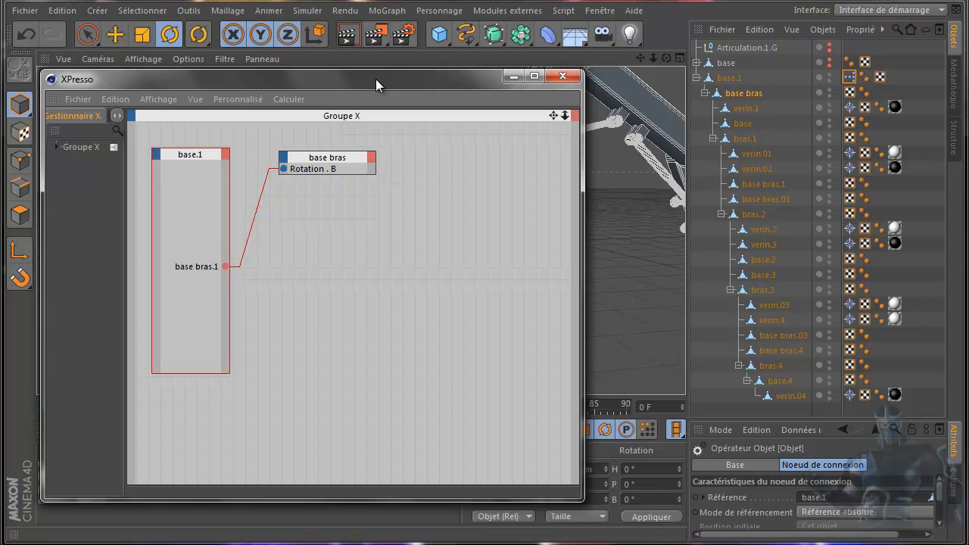
pyautogui.moveTo(375, 79); pyautogui.dragTo(353, 96)
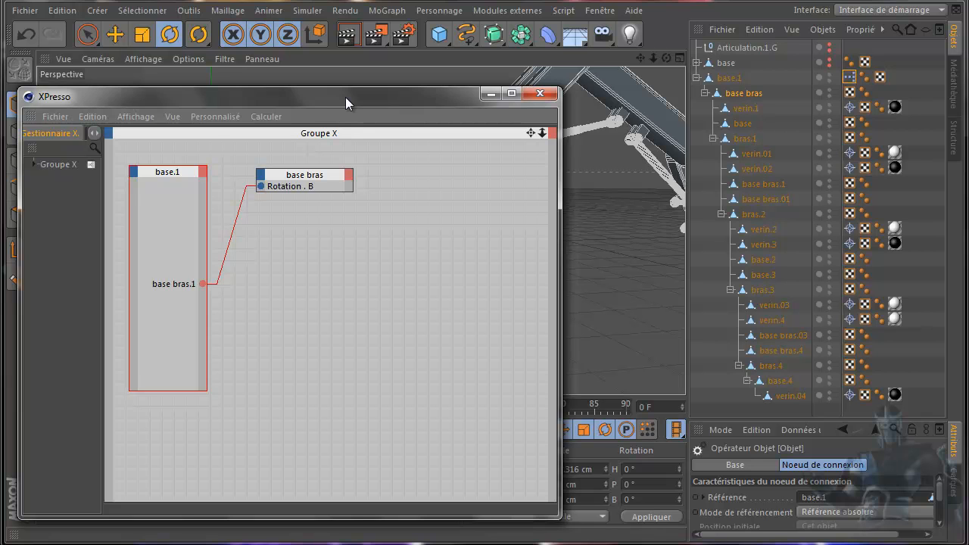
pyautogui.click(492, 94)
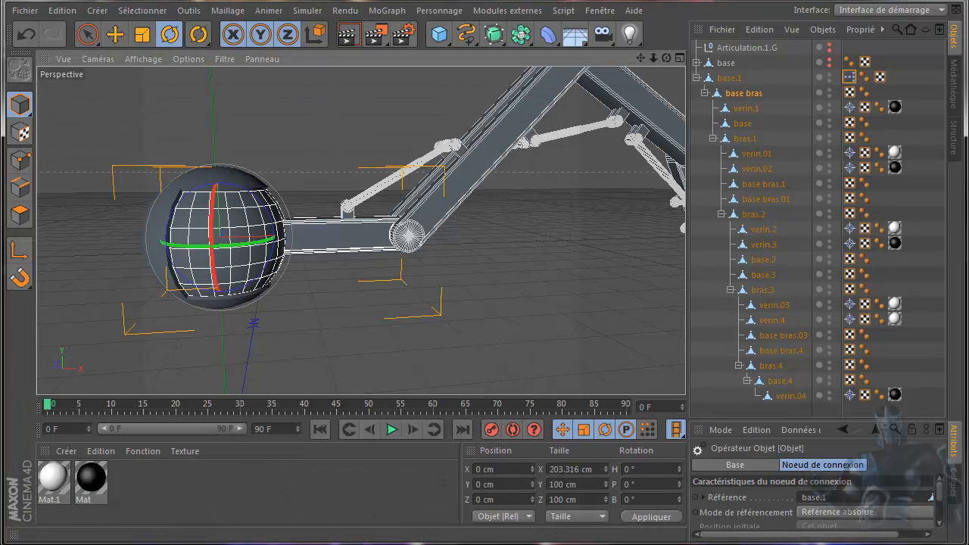
# Limit base.1's base bras.1 user data to a minimum of -25 % and a maximum of 25 %, and try its slider
pyautogui.click(731, 78)
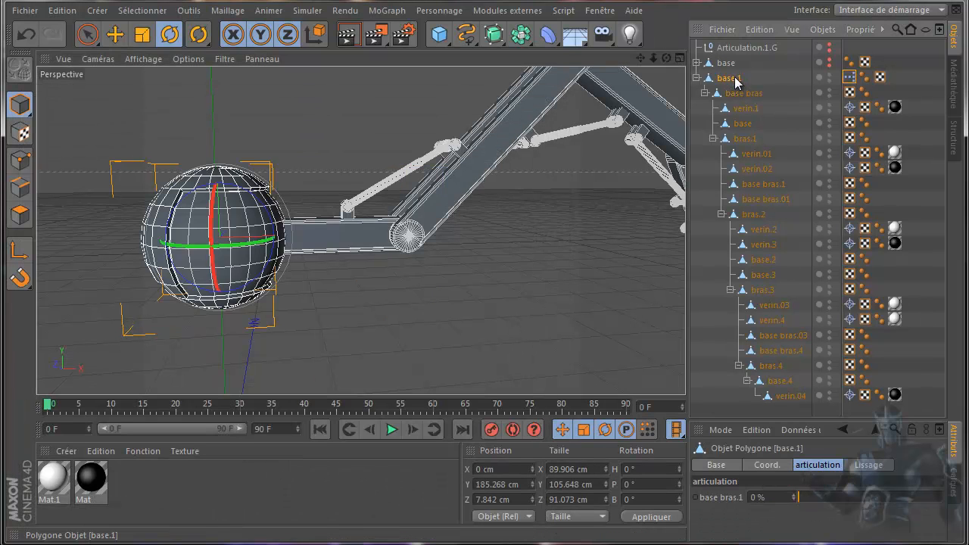
pyautogui.moveTo(801, 499)
pyautogui.mouseDown()
pyautogui.moveTo(846, 499)
pyautogui.moveTo(799, 503)
pyautogui.mouseUp()
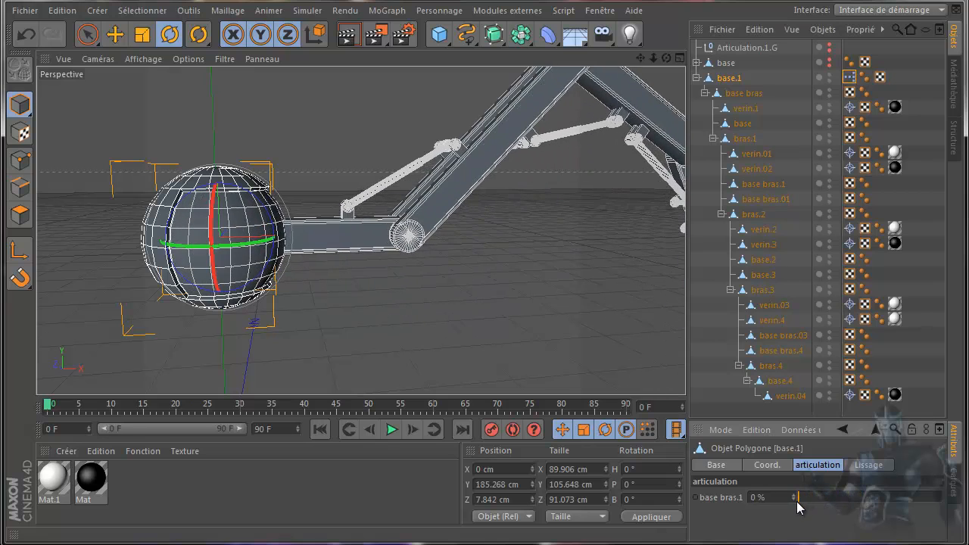
pyautogui.click(806, 431)
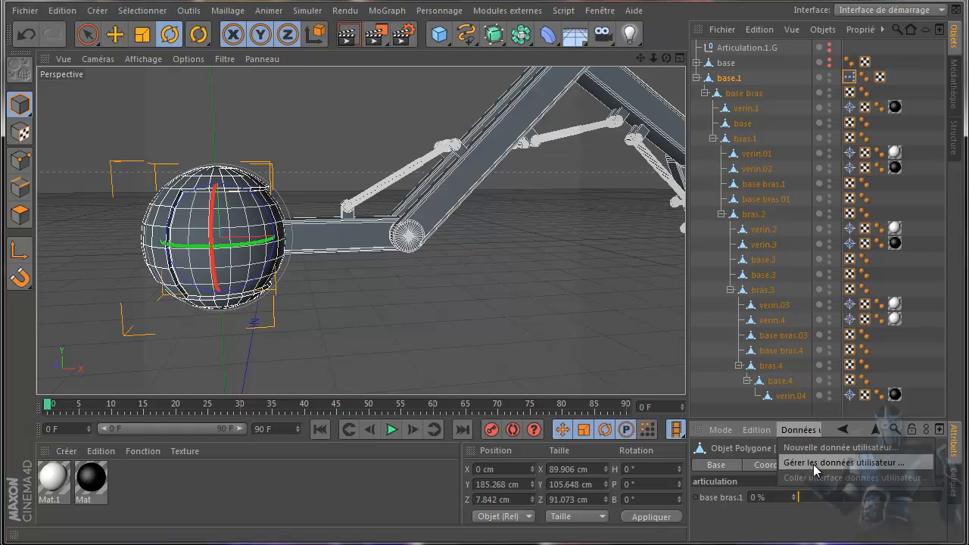
pyautogui.click(813, 463)
pyautogui.click(424, 293)
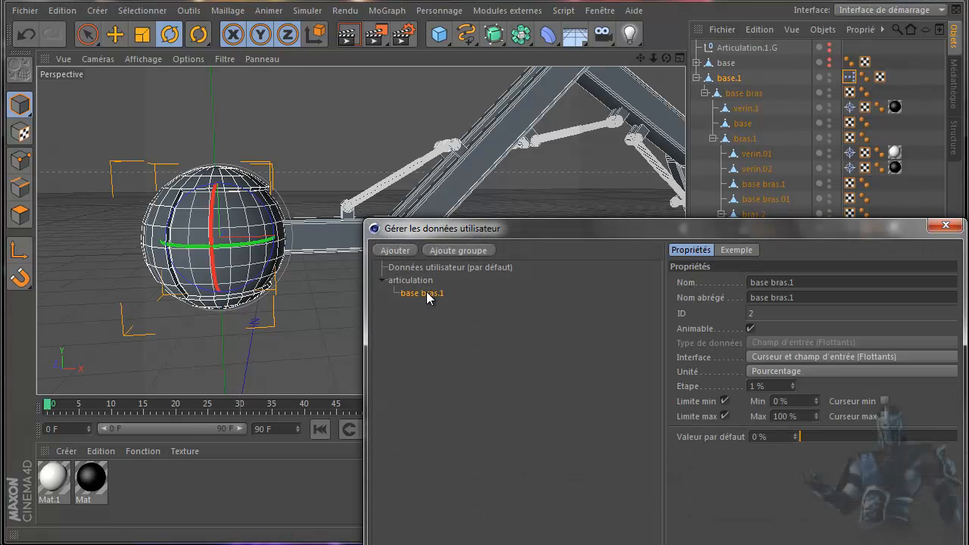
pyautogui.moveTo(797, 404); pyautogui.dragTo(757, 401)
pyautogui.moveTo(804, 416); pyautogui.dragTo(756, 420)
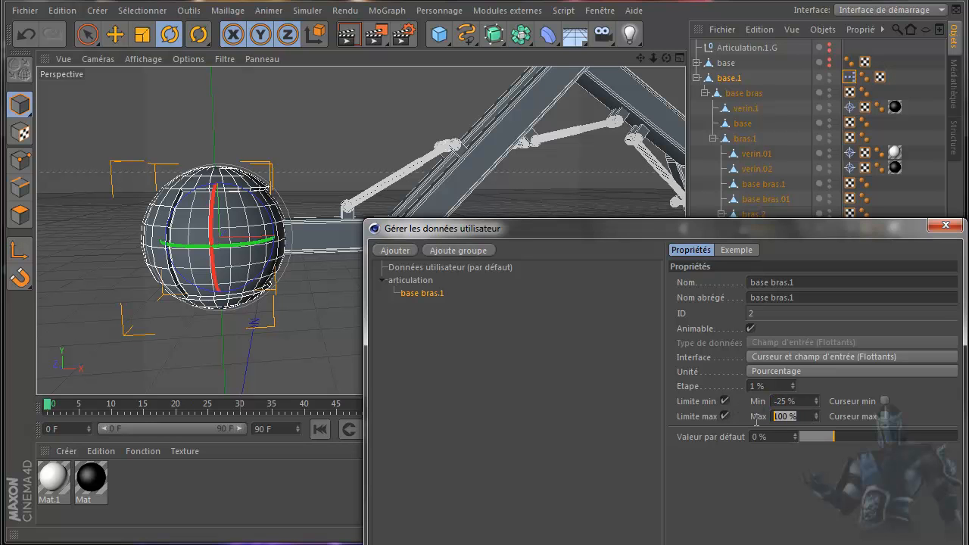
pyautogui.write('25')
pyautogui.moveTo(624, 259); pyautogui.dragTo(367, 79)
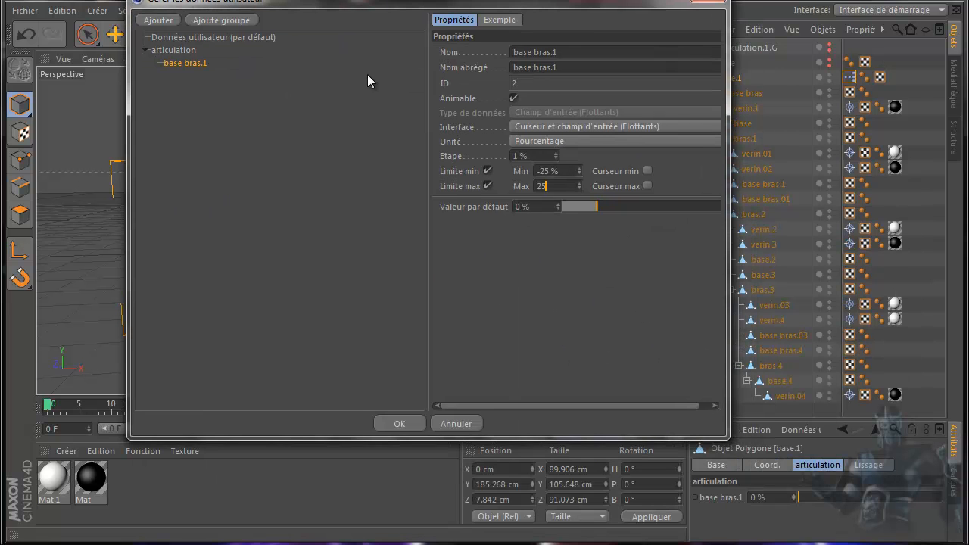
pyautogui.click(399, 424)
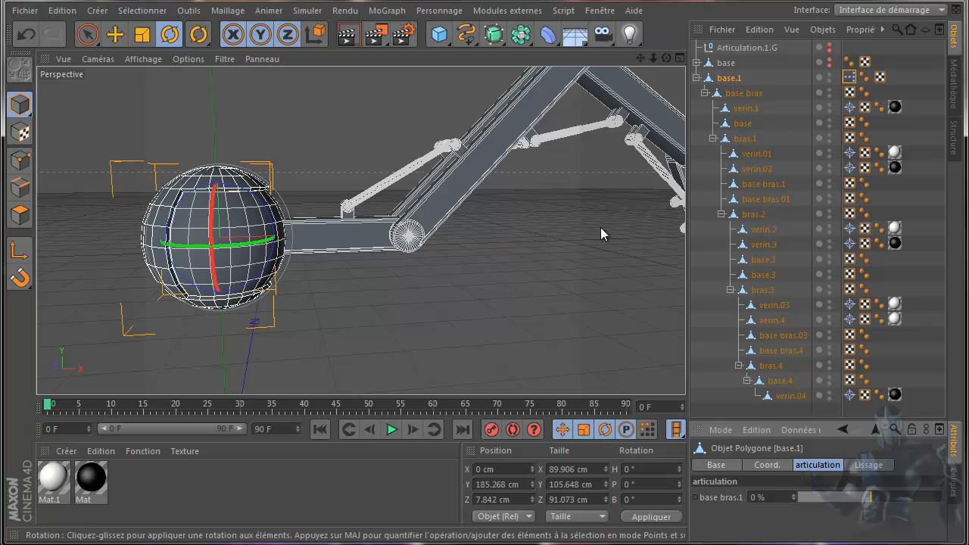
pyautogui.moveTo(870, 498)
pyautogui.mouseDown()
pyautogui.moveTo(794, 502)
pyautogui.moveTo(960, 515)
pyautogui.moveTo(805, 500)
pyautogui.moveTo(824, 512)
pyautogui.moveTo(931, 515)
pyautogui.moveTo(875, 515)
pyautogui.mouseUp()
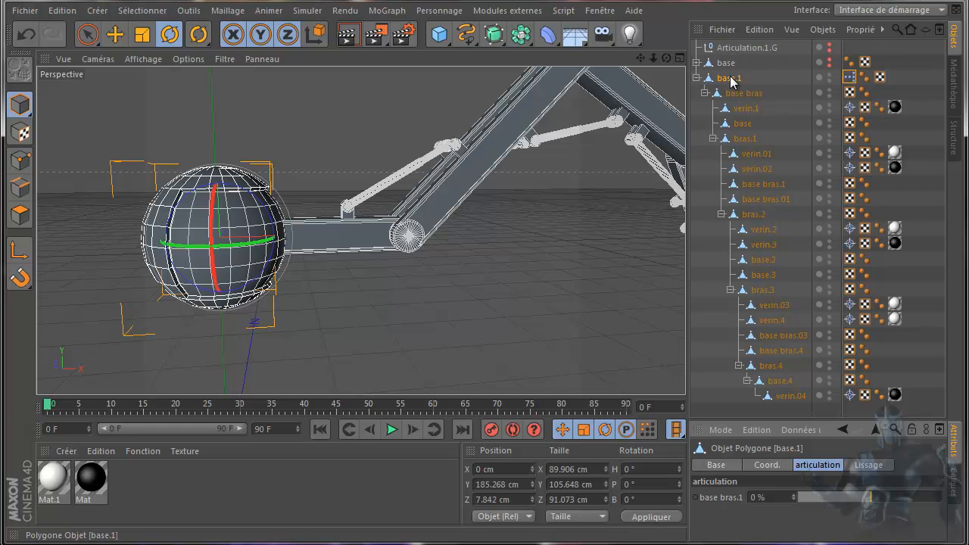
# Add a new user data entry named base bras to the articulation group of base.1
pyautogui.click(800, 430)
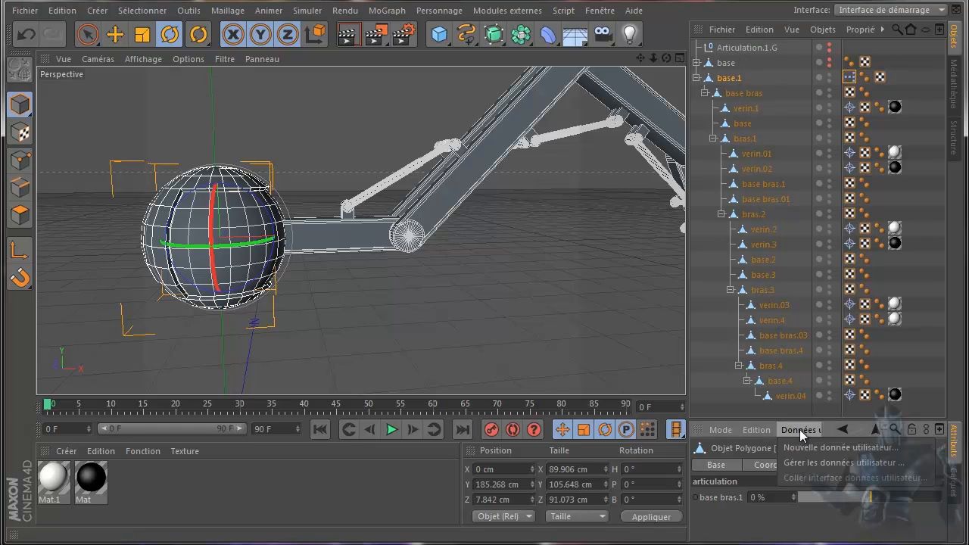
pyautogui.click(814, 463)
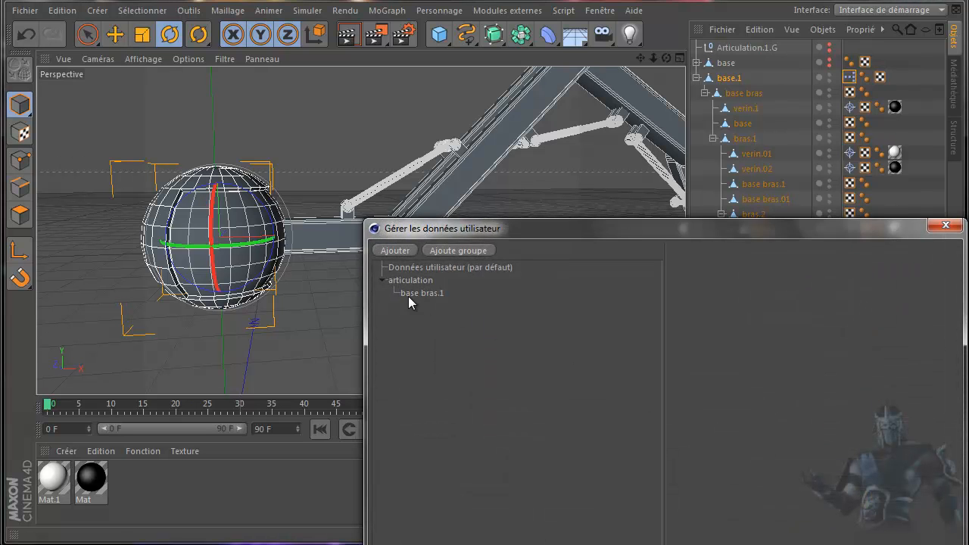
pyautogui.click(417, 293)
pyautogui.moveTo(574, 227); pyautogui.dragTo(248, 66)
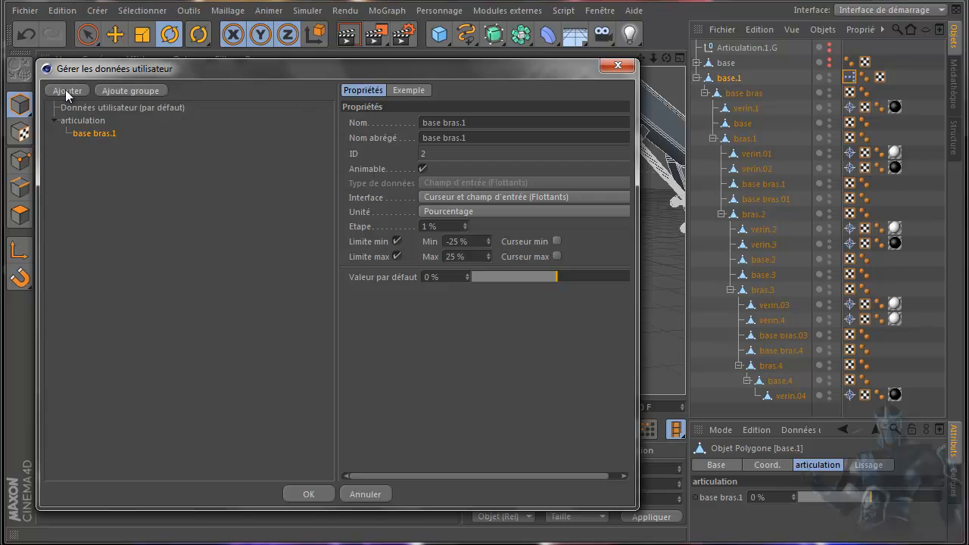
pyautogui.click(82, 122)
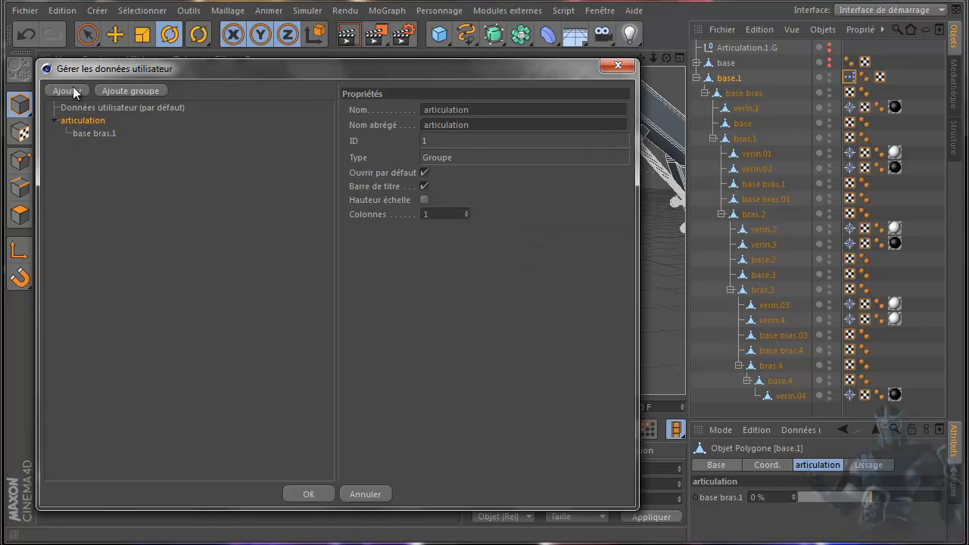
pyautogui.click(73, 88)
pyautogui.moveTo(483, 124); pyautogui.dragTo(421, 122)
pyautogui.write('base bras')
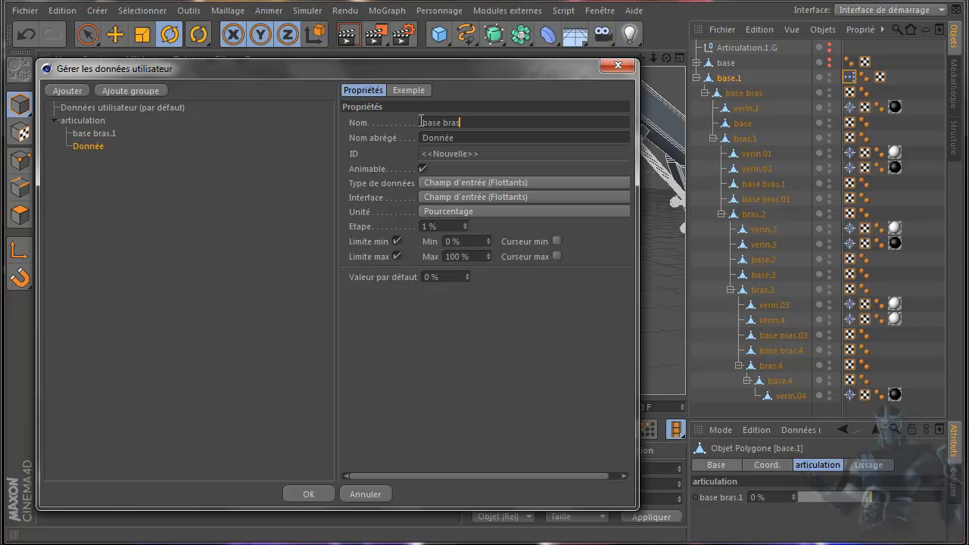
# Set the base bras entry's interface to Curseur et champ d'entrée (Flottants) and accept the user data changes
pyautogui.click(473, 195)
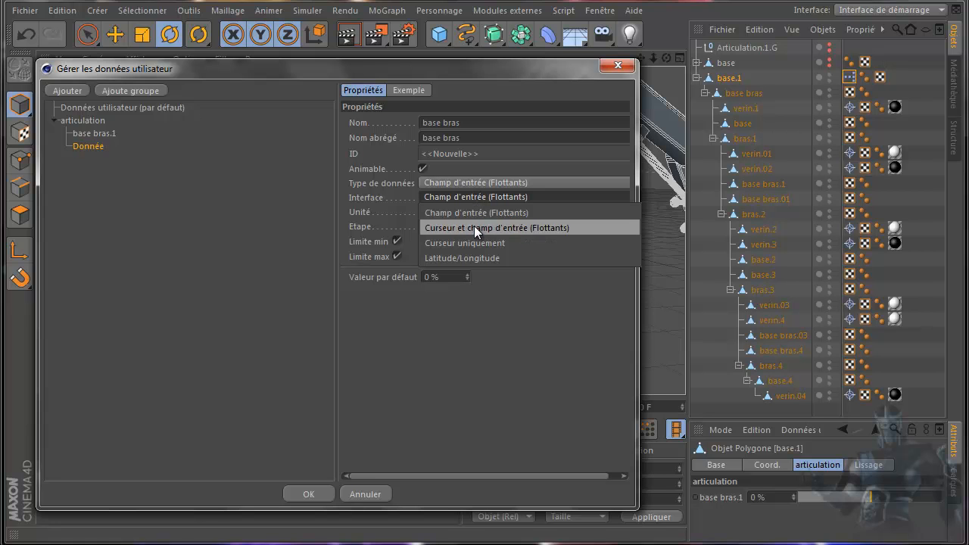
pyautogui.click(473, 226)
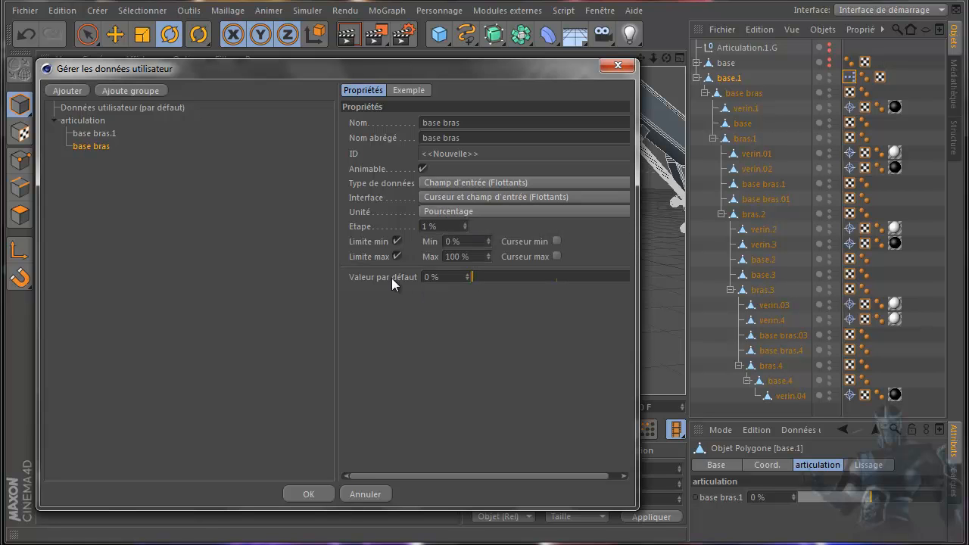
pyautogui.click(306, 493)
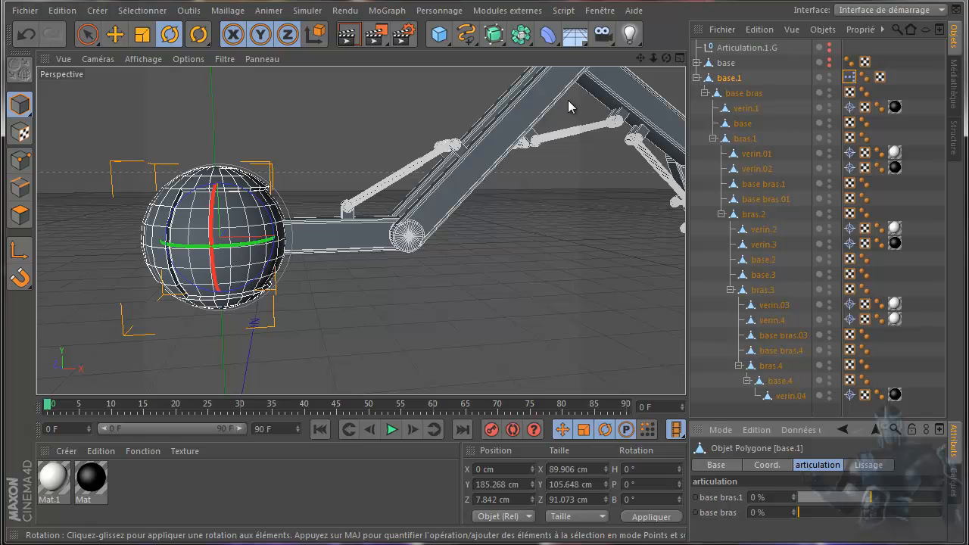
# Try rotating the base bras object around its heading axis and undo the rotation
pyautogui.click(738, 93)
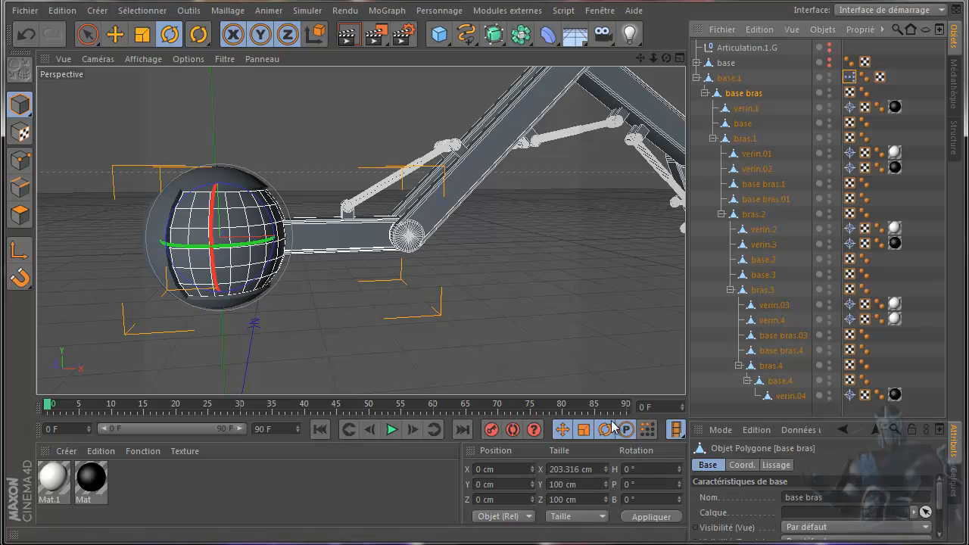
pyautogui.moveTo(253, 243)
pyautogui.mouseDown()
pyautogui.moveTo(134, 244)
pyautogui.moveTo(315, 244)
pyautogui.moveTo(256, 244)
pyautogui.mouseUp()
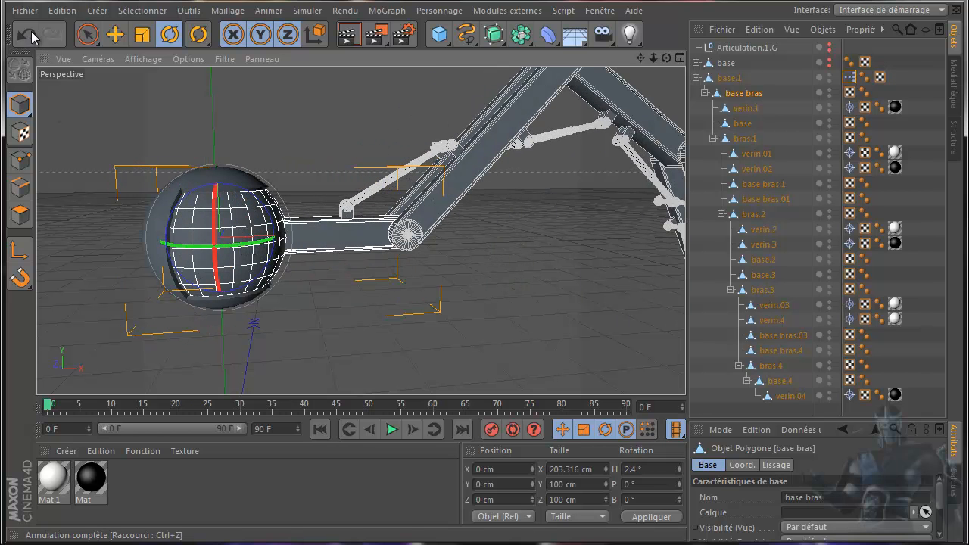
pyautogui.click(26, 34)
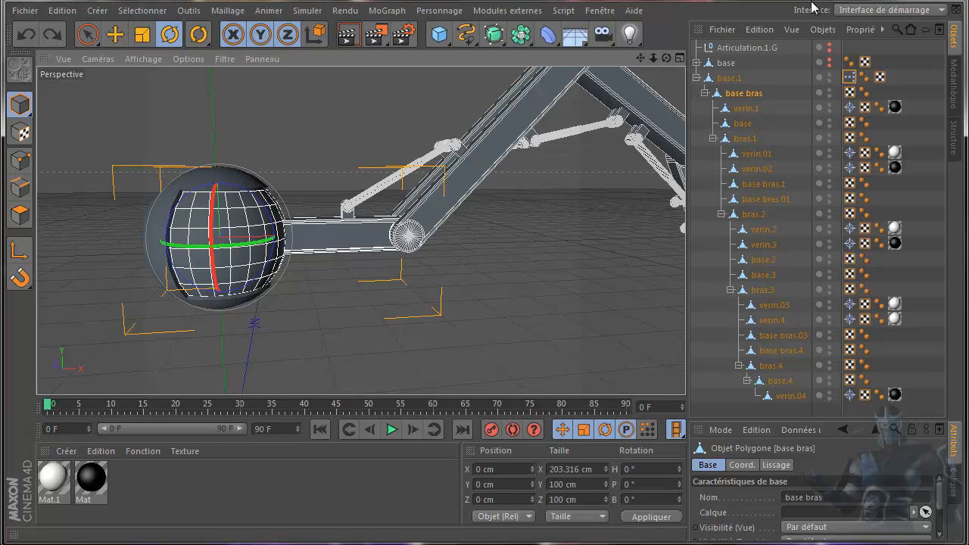
# Limit base.1's base bras user data to a minimum of -40 % and a maximum of 40 %
pyautogui.click(731, 79)
pyautogui.click(800, 437)
pyautogui.click(821, 459)
pyautogui.click(421, 305)
pyautogui.moveTo(576, 229); pyautogui.dragTo(323, 77)
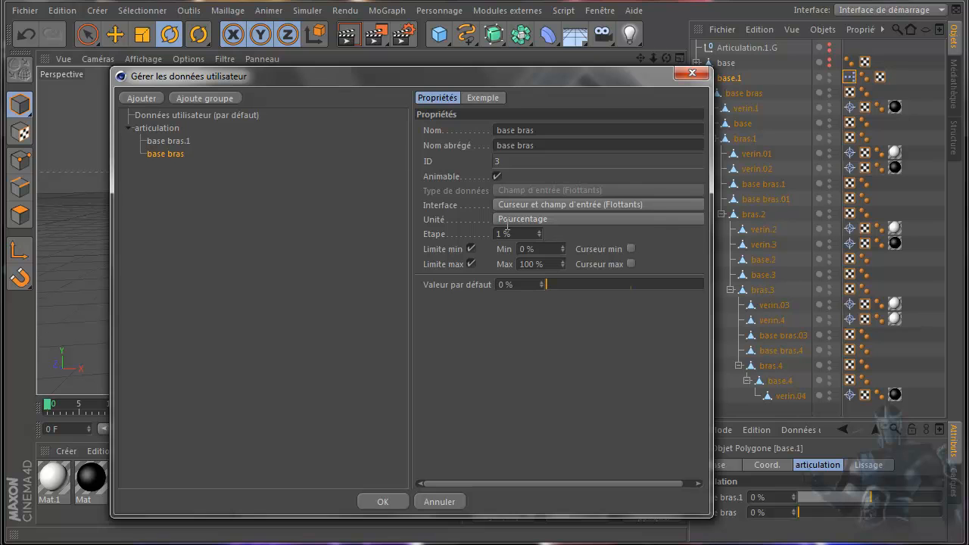
pyautogui.click(534, 248)
pyautogui.press('BackSpace')
pyautogui.moveTo(555, 263); pyautogui.dragTo(508, 269)
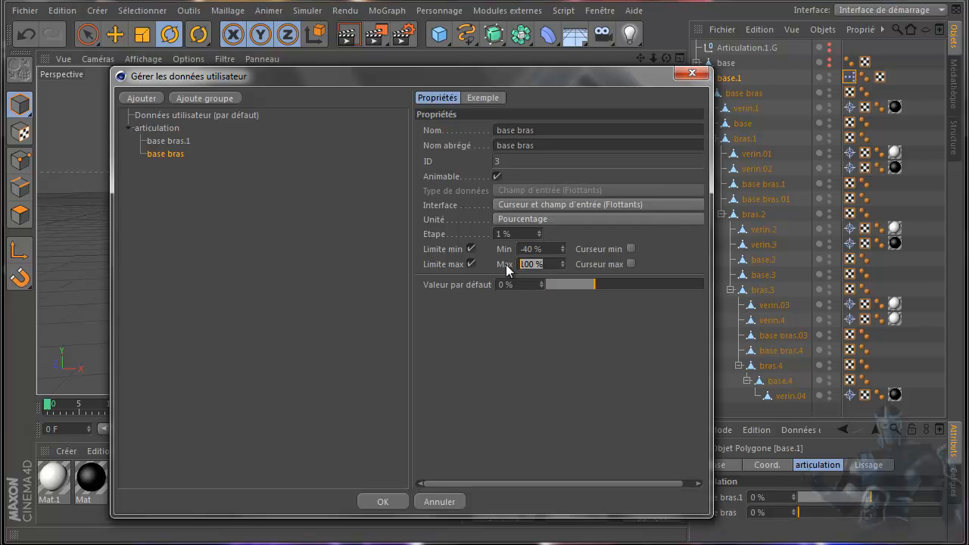
pyautogui.write('4')
pyautogui.click(385, 503)
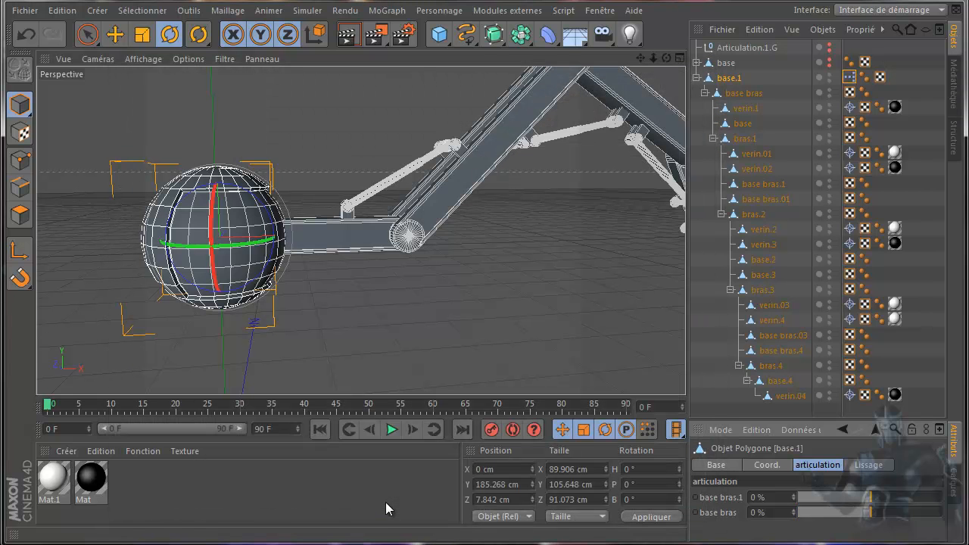
# Reopen base.1's XPresso graph and add the articulation parameter base bras as an output port on the base.1 node
pyautogui.doubleClick(848, 76)
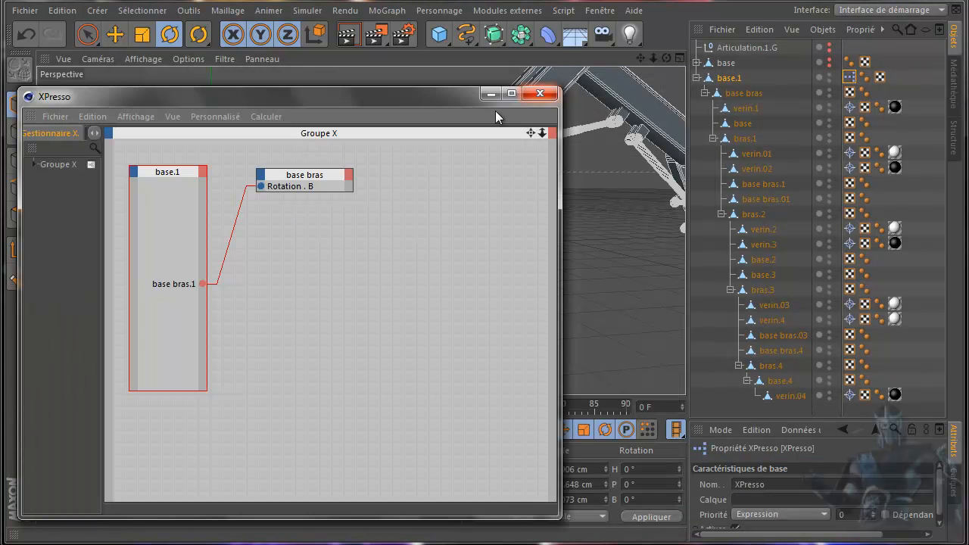
pyautogui.click(203, 171)
pyautogui.moveTo(227, 179)
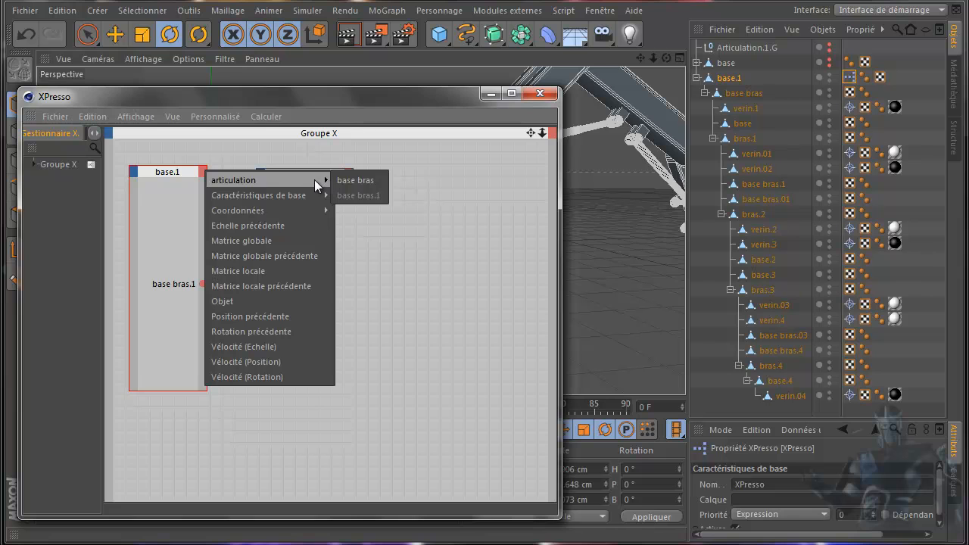
pyautogui.moveTo(331, 195)
pyautogui.moveTo(324, 179)
pyautogui.click(358, 180)
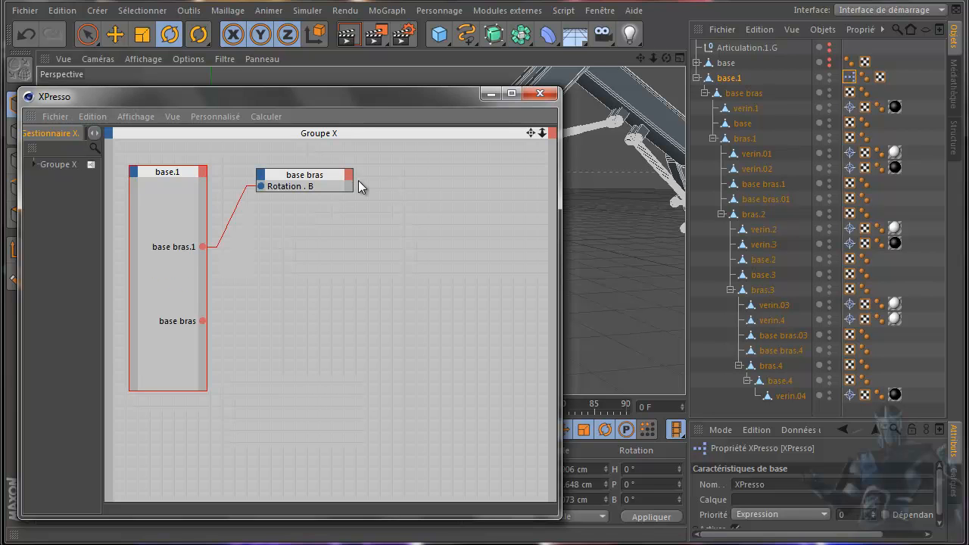
# Add a second base bras node to the XPresso graph, below the first base bras node
pyautogui.click(744, 93)
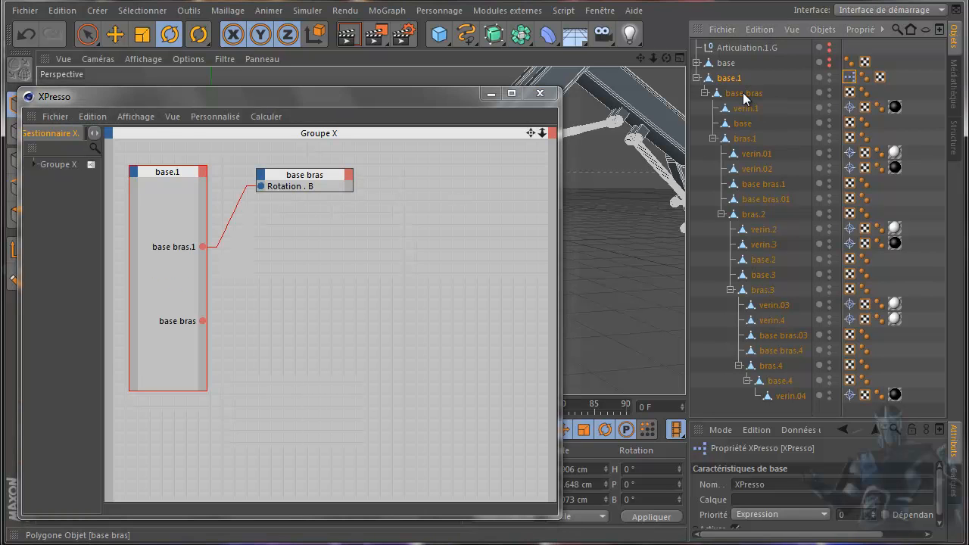
pyautogui.moveTo(743, 93); pyautogui.dragTo(350, 231)
pyautogui.moveTo(275, 234); pyautogui.dragTo(255, 237)
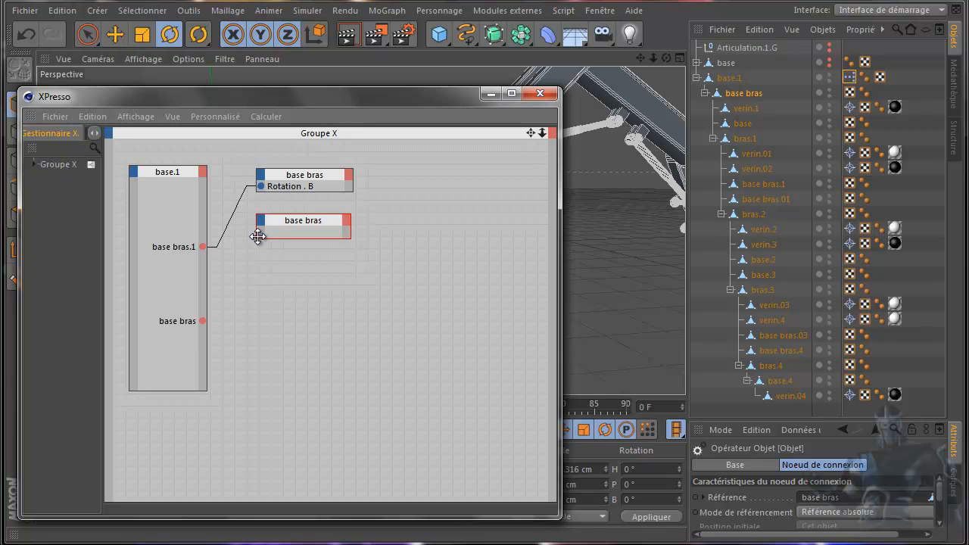
# Try driving the second base bras node by adding a Rotation . P input and connecting base.1's base bras output to it
pyautogui.click(261, 221)
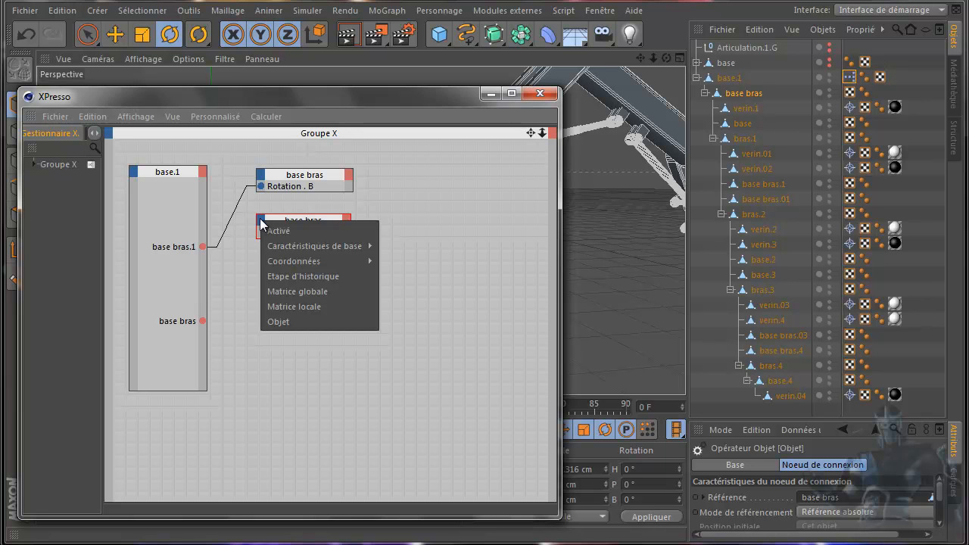
pyautogui.moveTo(291, 261)
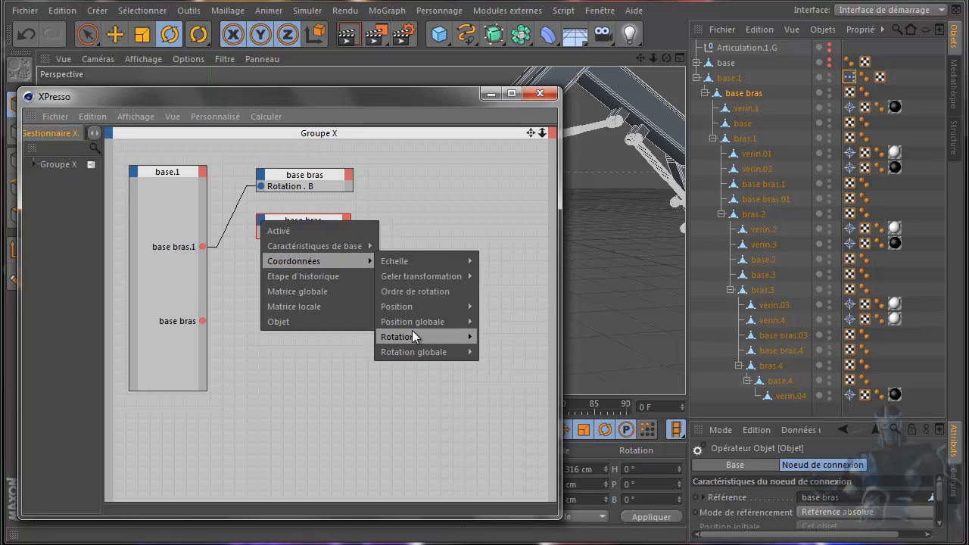
pyautogui.moveTo(411, 334)
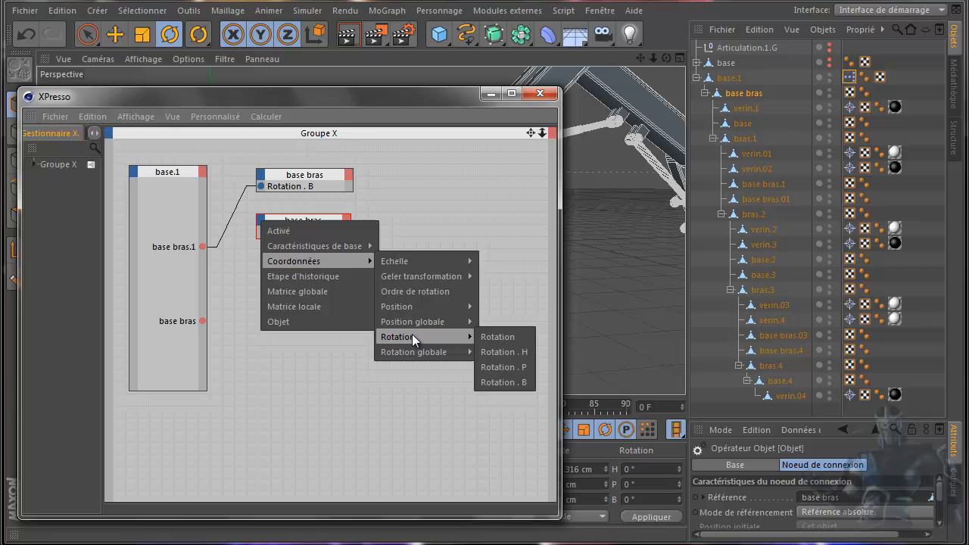
pyautogui.click(503, 367)
pyautogui.moveTo(203, 321); pyautogui.dragTo(260, 232)
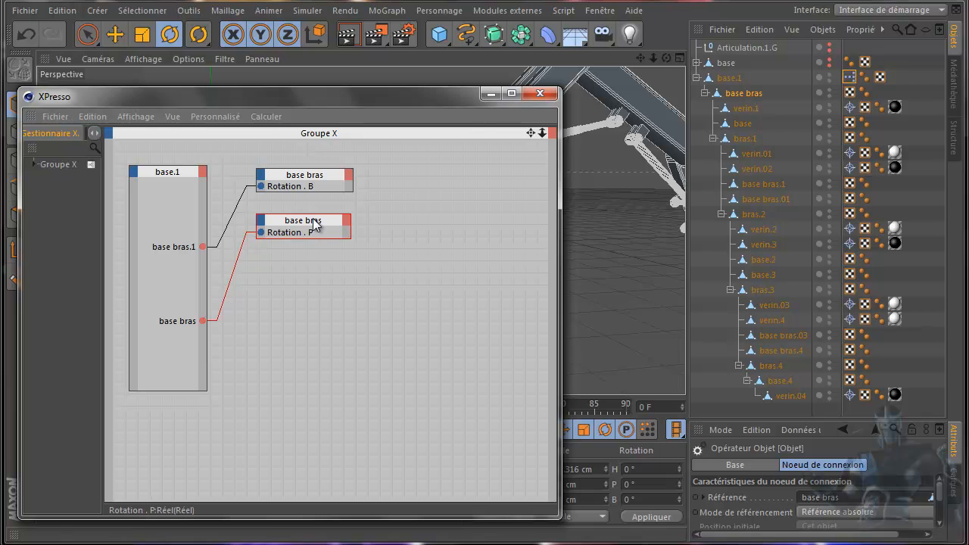
# Test the base bras slider in base.1's articulation user data and undo the change
pyautogui.click(489, 93)
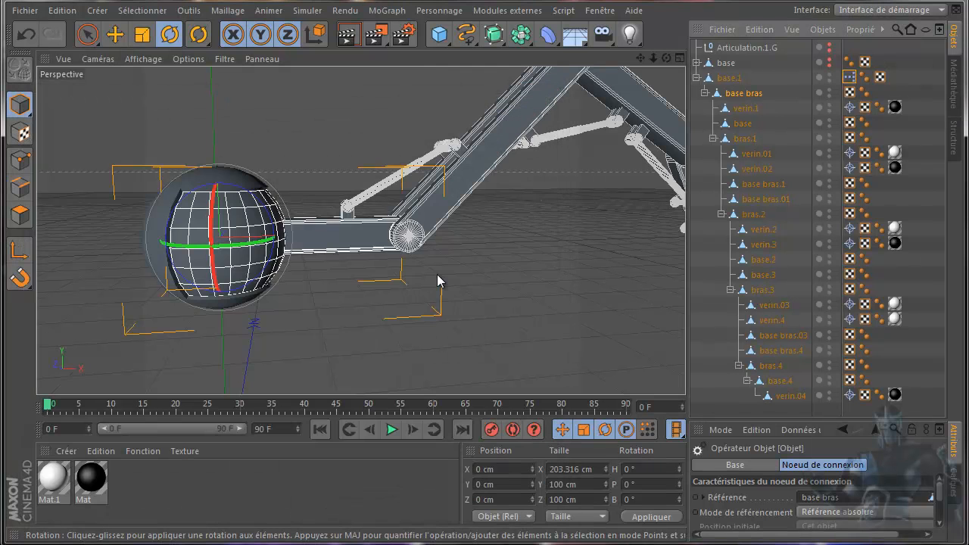
pyautogui.click(730, 78)
pyautogui.moveTo(869, 510); pyautogui.dragTo(873, 518)
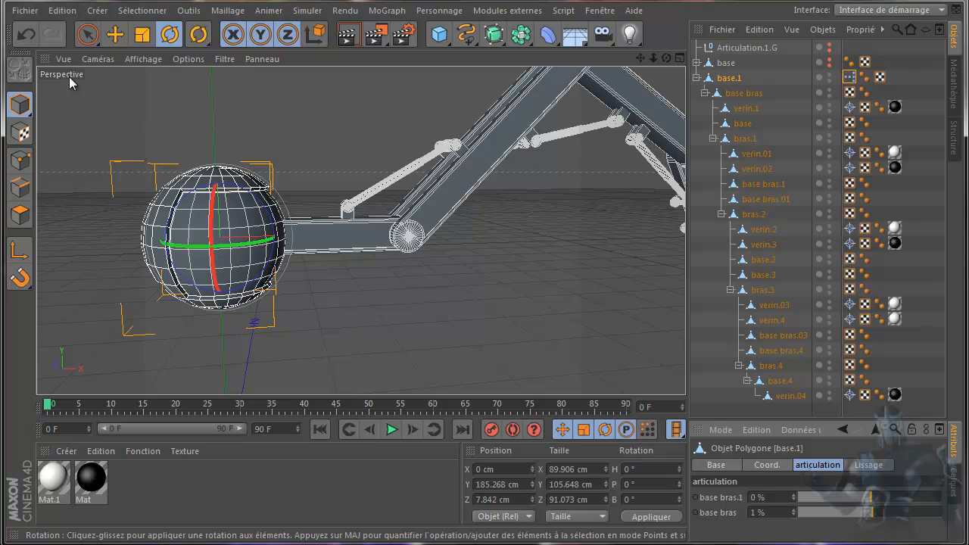
pyautogui.click(26, 31)
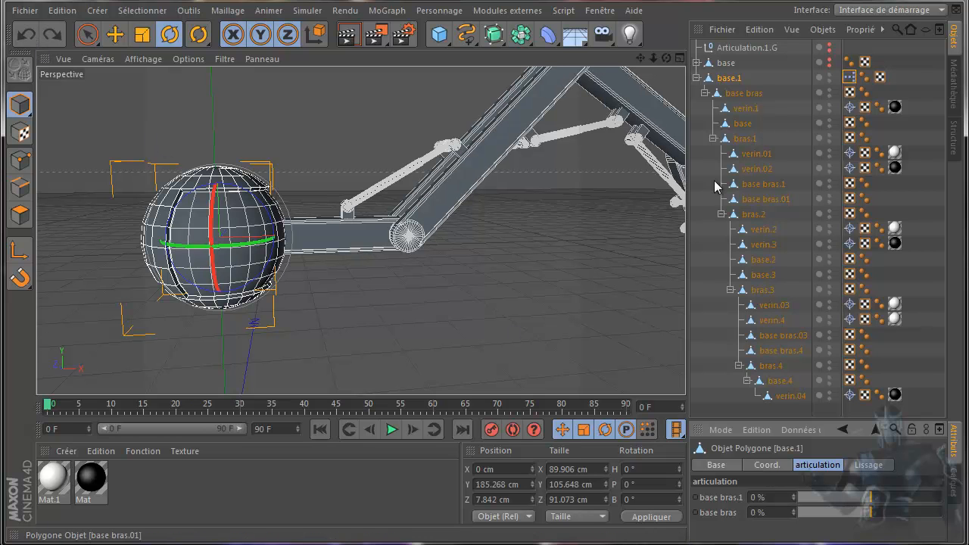
# Reopen base.1's XPresso graph and disconnect the base bras output from the Rotation . P input
pyautogui.doubleClick(849, 76)
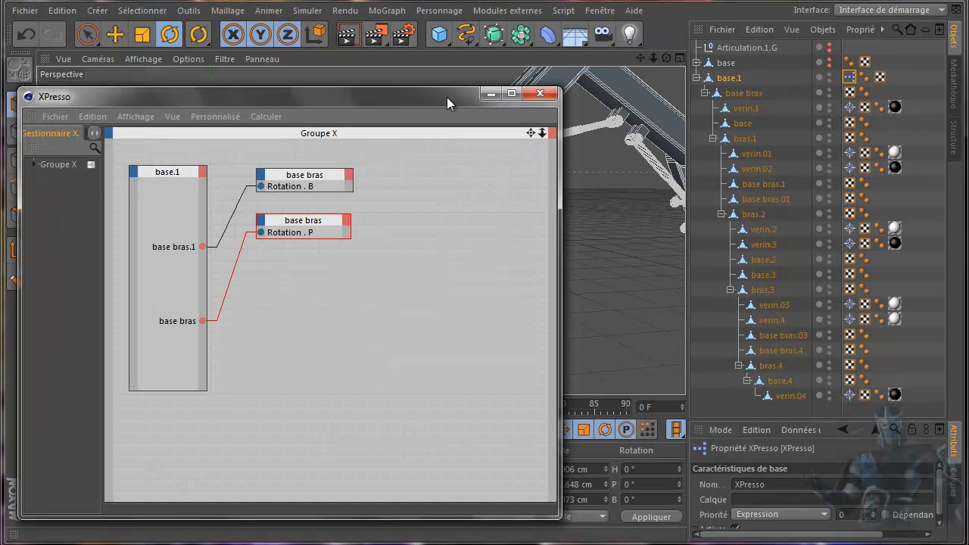
pyautogui.moveTo(404, 98); pyautogui.dragTo(362, 237)
pyautogui.moveTo(201, 389); pyautogui.dragTo(302, 431)
pyautogui.moveTo(396, 238); pyautogui.dragTo(422, 358)
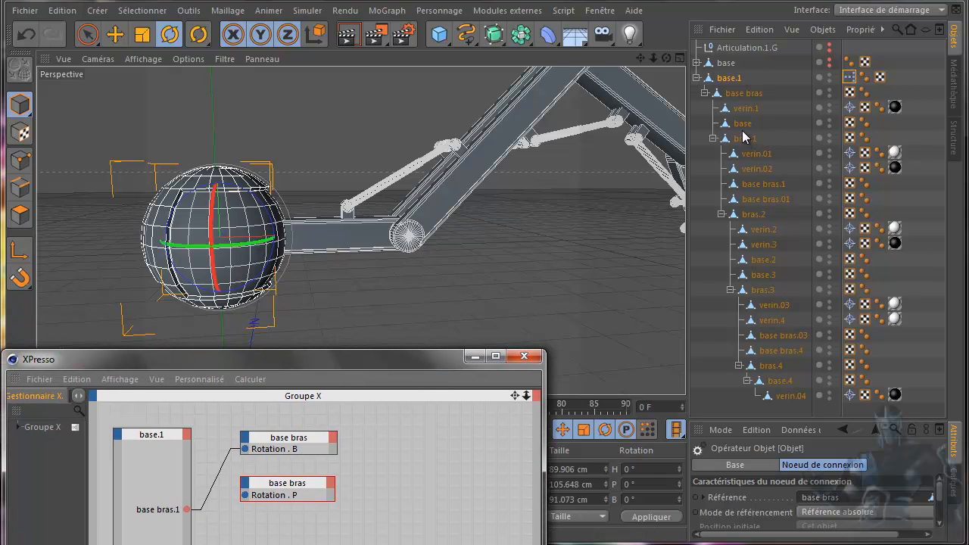
# Try rotating the base bras object in the viewport to check its axis and undo the rotation
pyautogui.click(744, 93)
pyautogui.moveTo(274, 236); pyautogui.dragTo(241, 244)
pyautogui.click(27, 34)
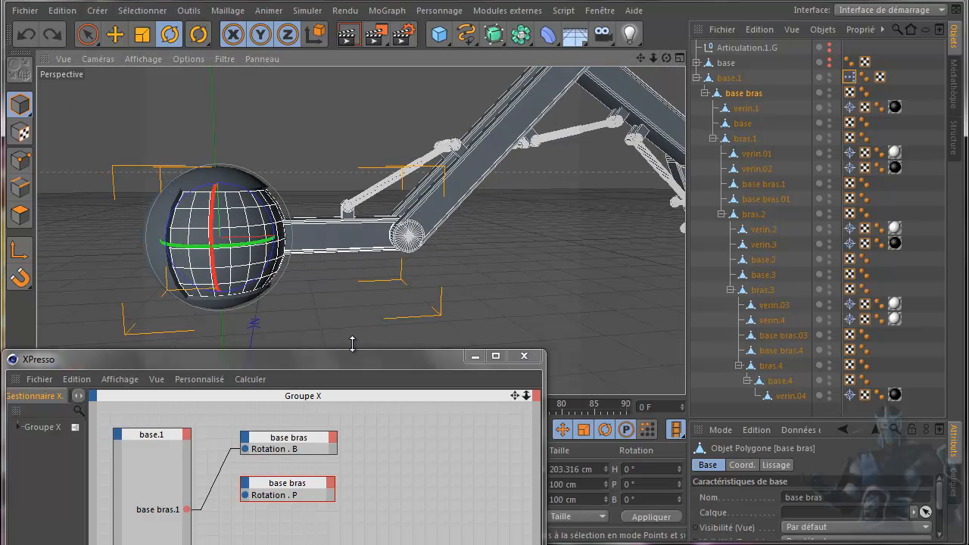
# Add a Rotation . H input port to the second base bras node in the XPresso graph
pyautogui.moveTo(358, 358); pyautogui.dragTo(423, 88)
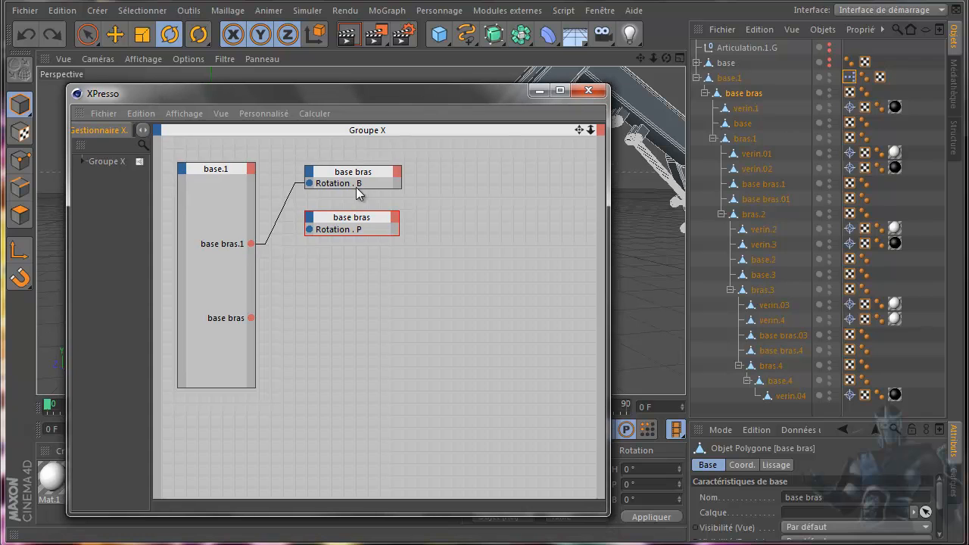
pyautogui.click(309, 220)
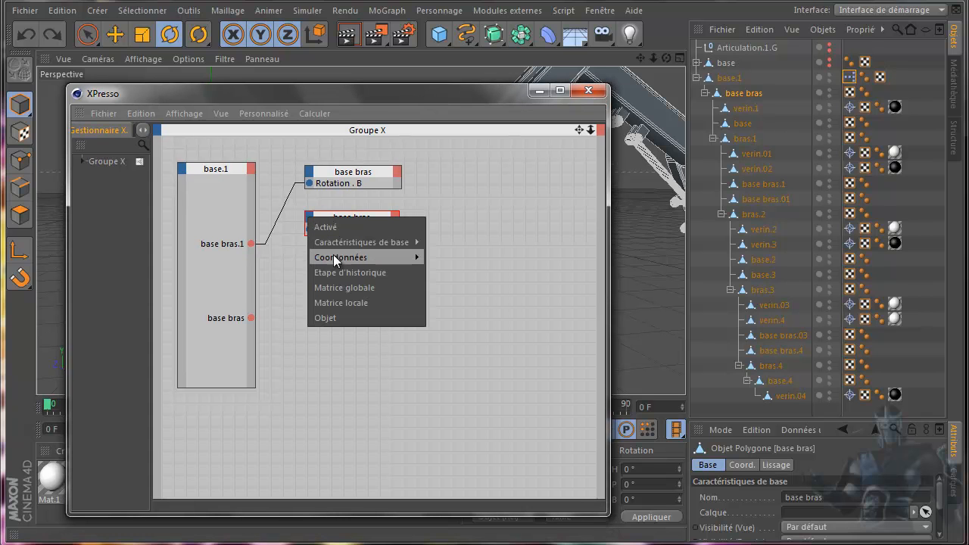
pyautogui.moveTo(356, 257)
pyautogui.moveTo(462, 330)
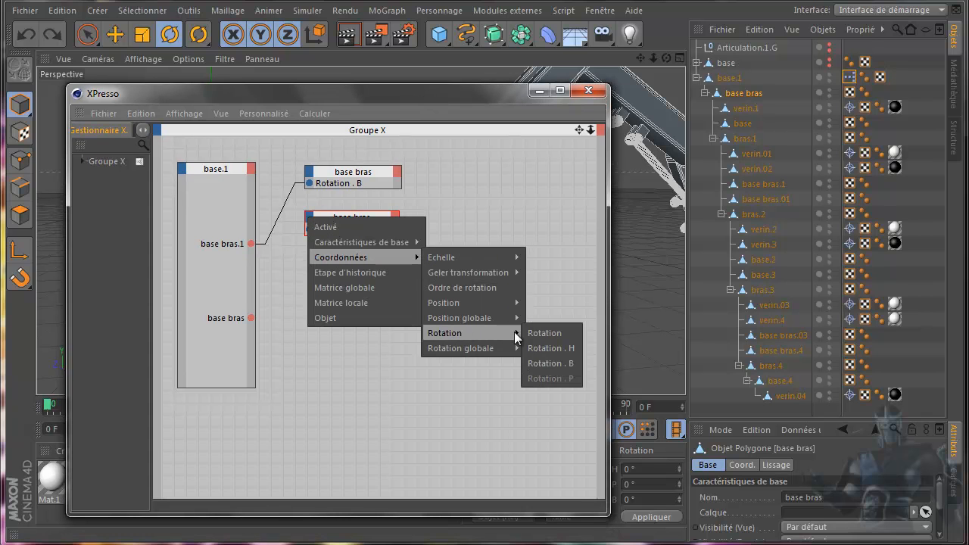
pyautogui.click(548, 345)
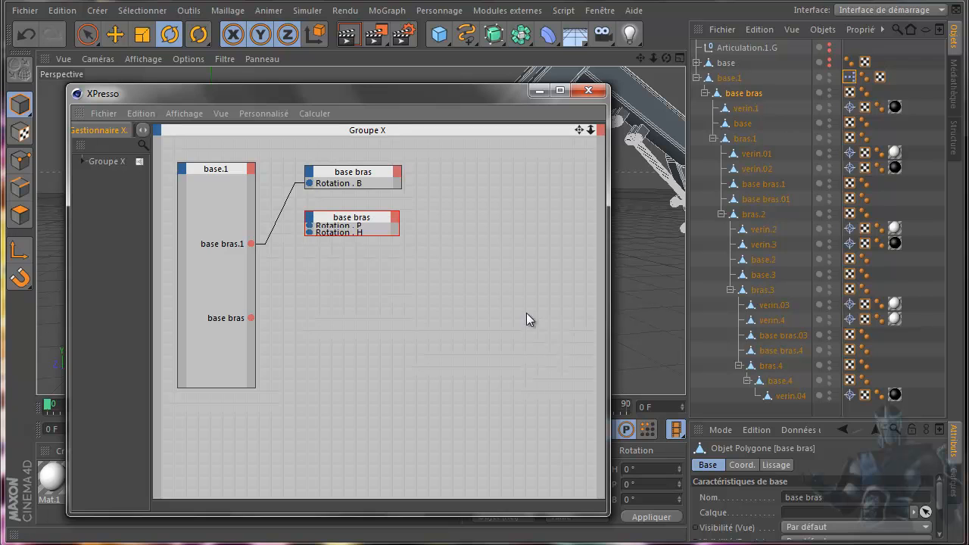
pyautogui.click(251, 323)
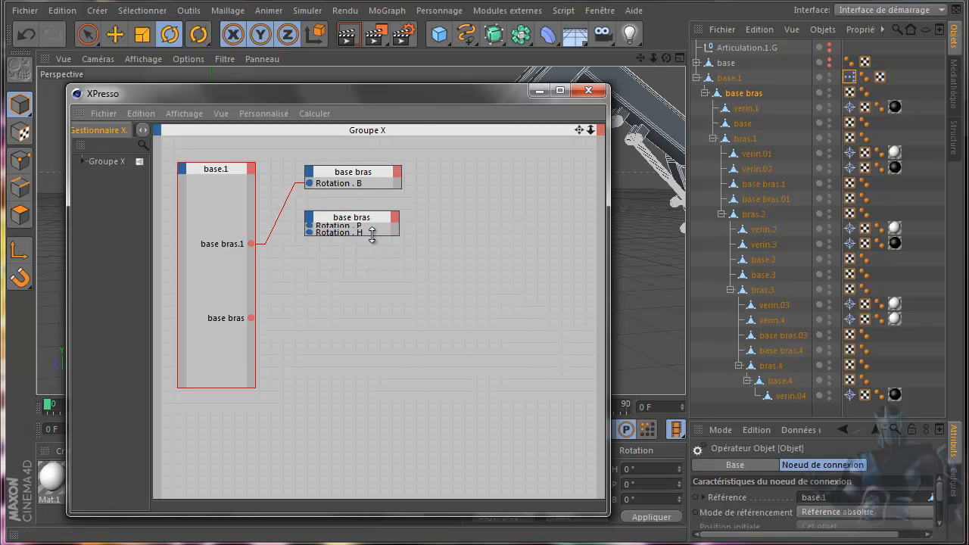
# Remove the Rotation . P port from the second base bras node and connect base.1's base bras output to Rotation . H
pyautogui.moveTo(375, 233); pyautogui.dragTo(347, 241)
pyautogui.rightClick(341, 240)
pyautogui.click(359, 296)
pyautogui.moveTo(251, 318); pyautogui.dragTo(311, 232)
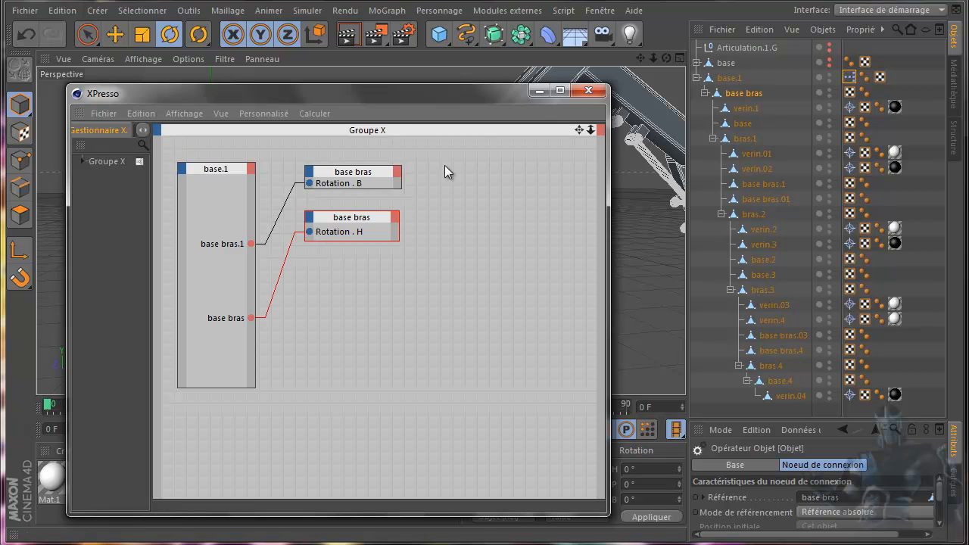
# Minimize the XPresso graph and move base.1's base bras slider to 1 %
pyautogui.click(538, 93)
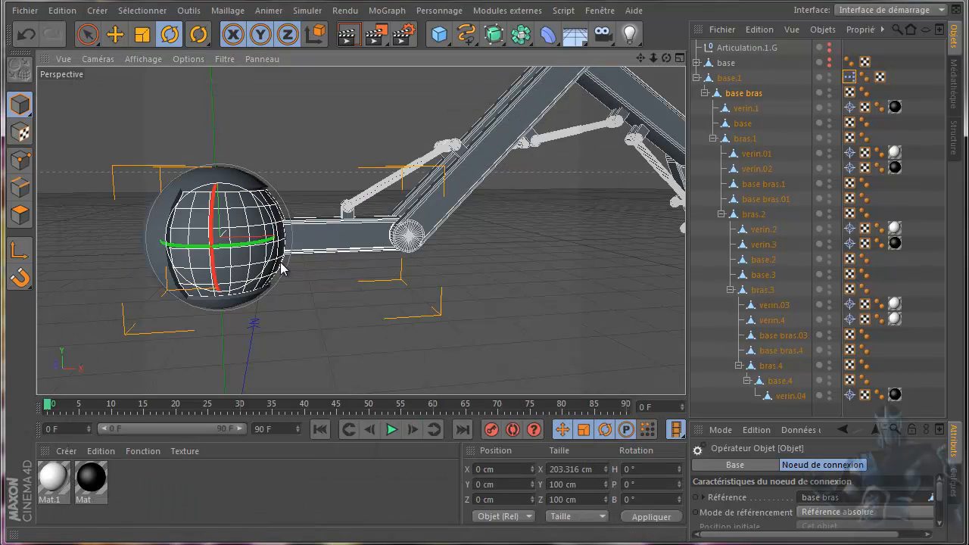
pyautogui.click(729, 78)
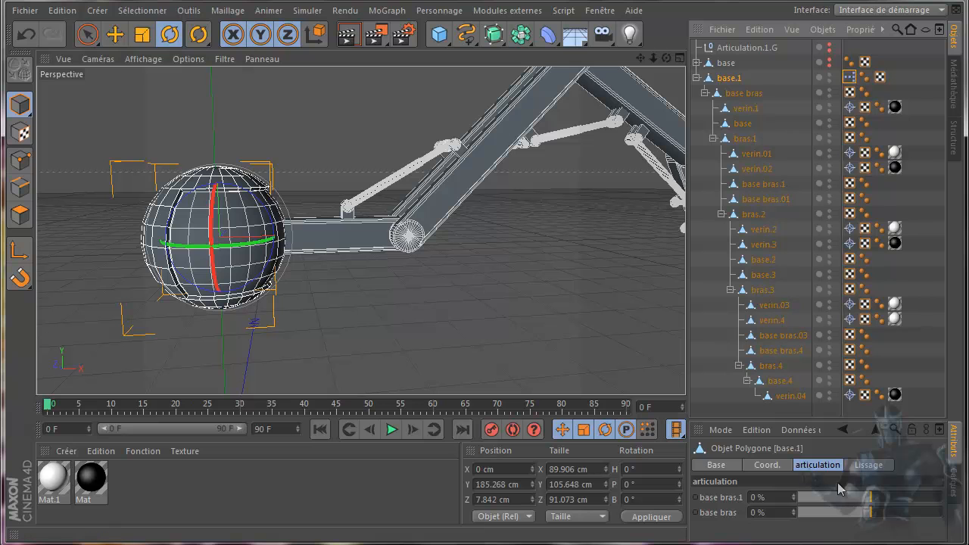
pyautogui.moveTo(869, 514)
pyautogui.mouseDown()
pyautogui.moveTo(797, 517)
pyautogui.moveTo(940, 515)
pyautogui.moveTo(874, 515)
pyautogui.mouseUp()
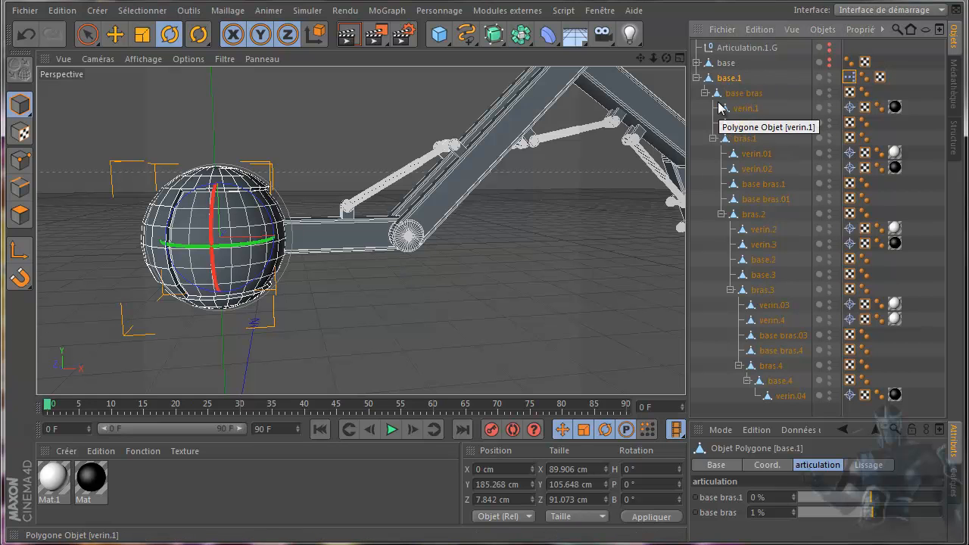
# Straighten only the axis of bras.1 by setting its H, P and B rotation to 0° and applying
pyautogui.click(745, 140)
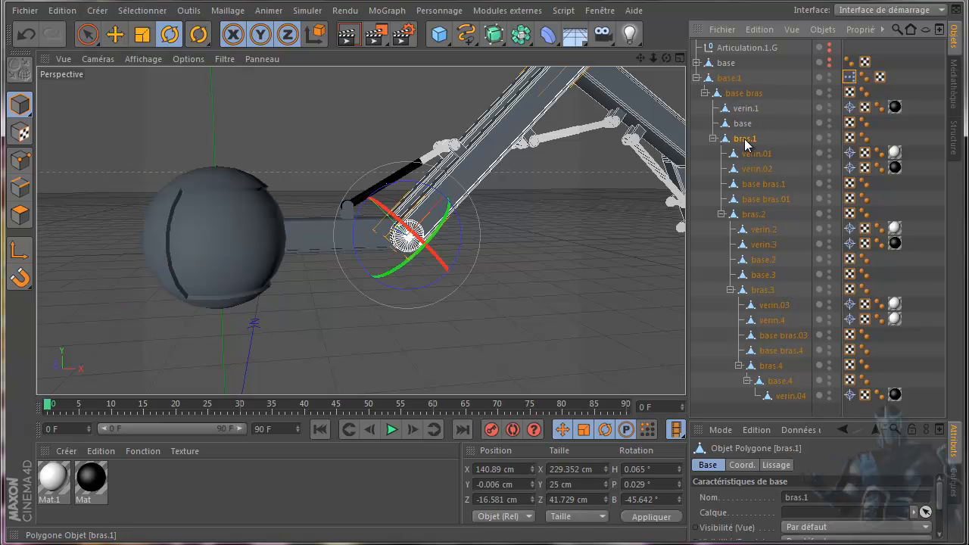
pyautogui.moveTo(640, 59); pyautogui.dragTo(489, 300)
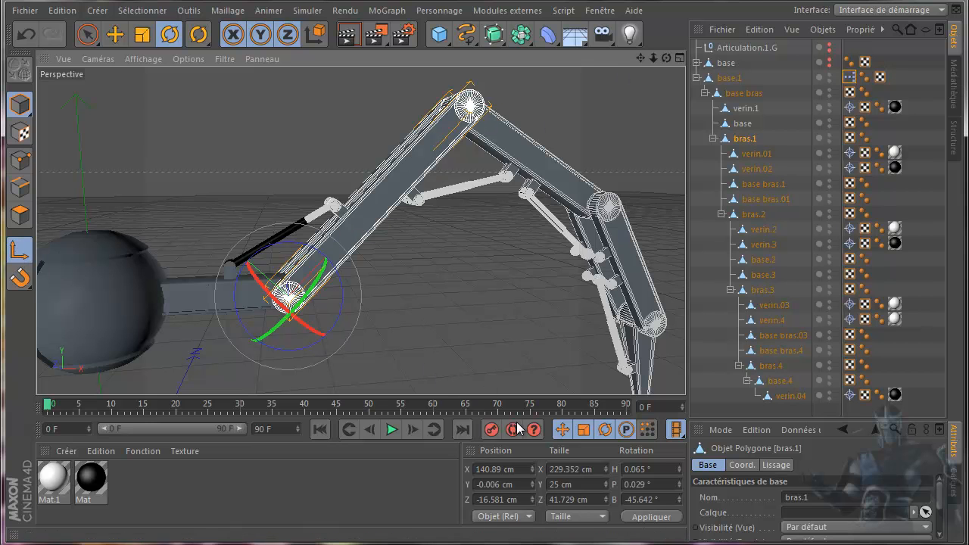
pyautogui.click(634, 469)
pyautogui.moveTo(634, 468); pyautogui.dragTo(618, 471)
pyautogui.write('0')
pyautogui.press('Tab')
pyautogui.write('0')
pyautogui.press('Tab')
pyautogui.write('0')
pyautogui.click(647, 517)
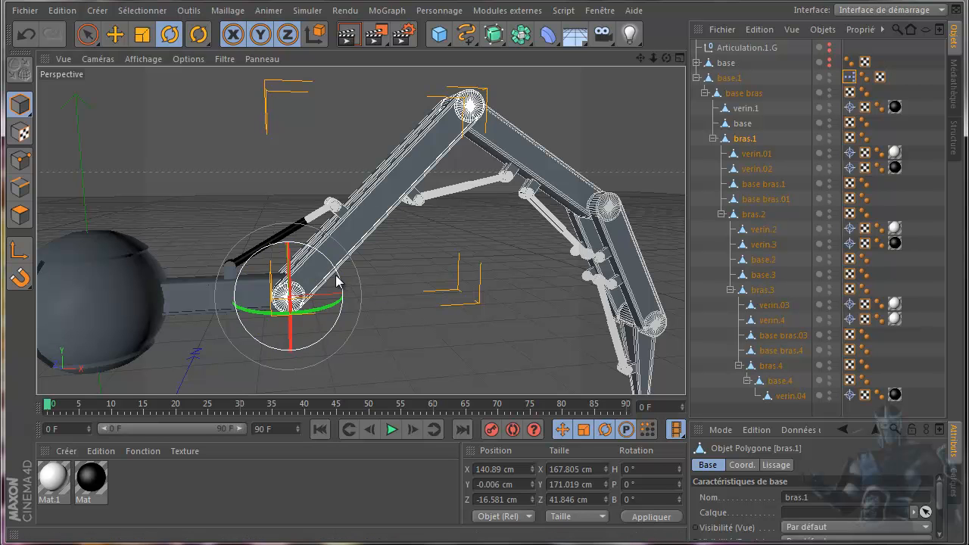
# Try rotating bras.1 back and forth around its bank axis and undo the rotation
pyautogui.moveTo(336, 277); pyautogui.dragTo(339, 315)
pyautogui.moveTo(339, 318); pyautogui.dragTo(339, 280)
pyautogui.click(27, 33)
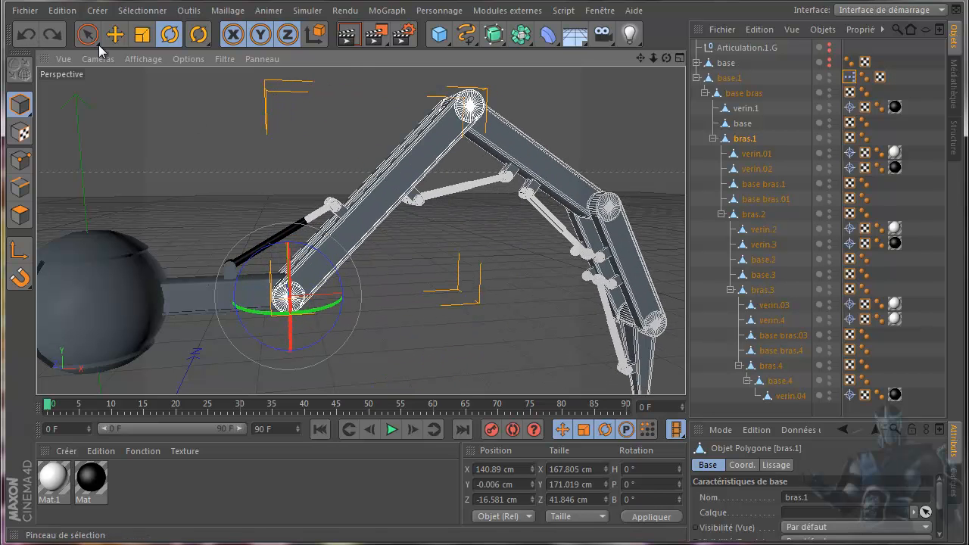
# Add a user data entry to base.1's articulation group with the interface Curseur et champ d'entrée (Flottants)
pyautogui.click(725, 79)
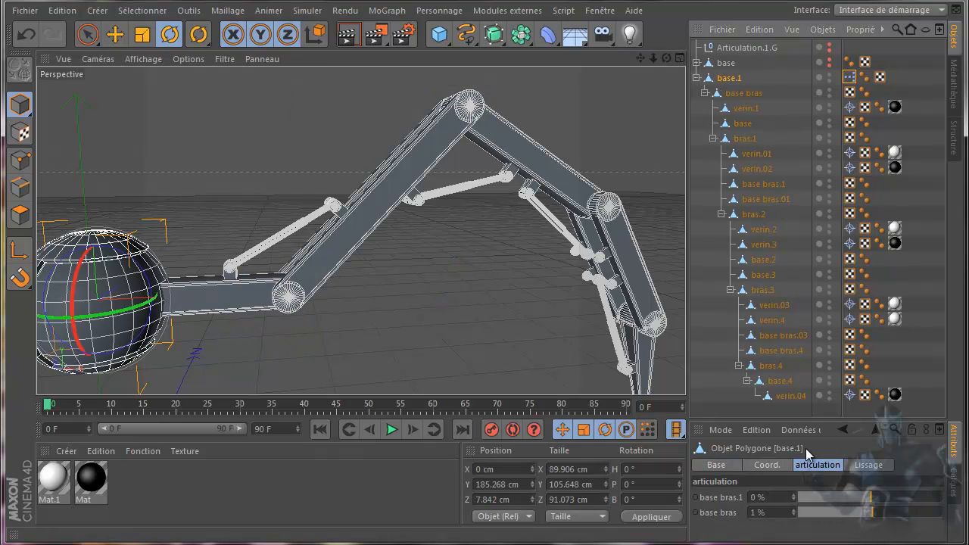
pyautogui.click(798, 429)
pyautogui.click(787, 459)
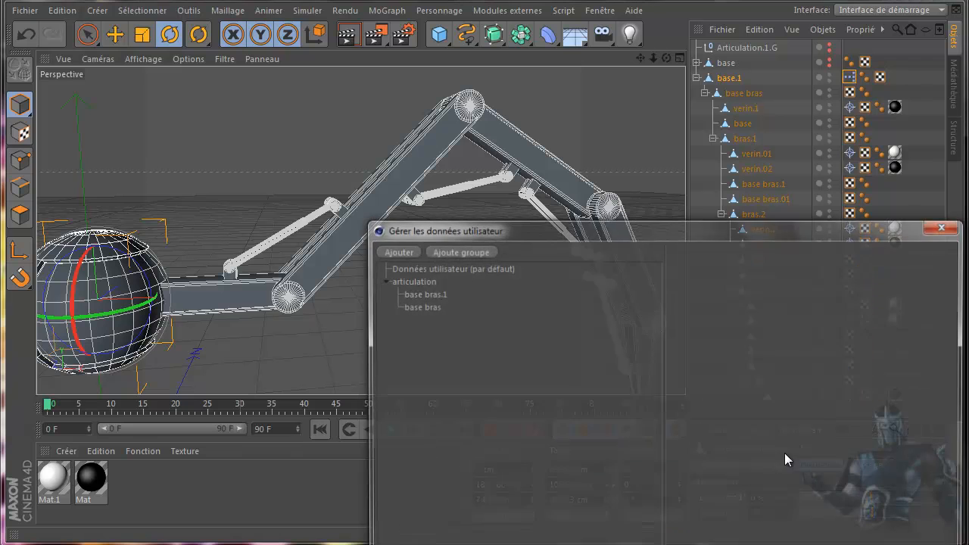
pyautogui.click(409, 280)
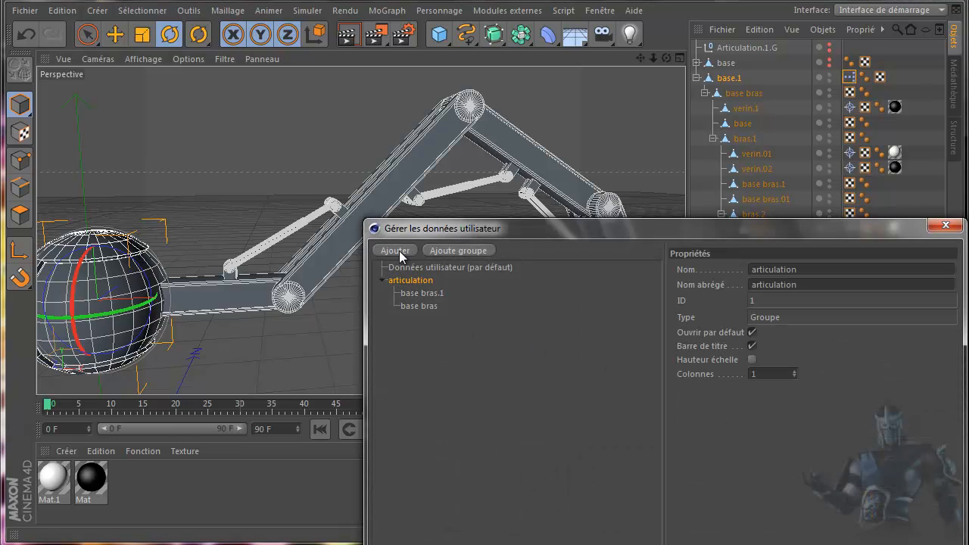
pyautogui.click(396, 251)
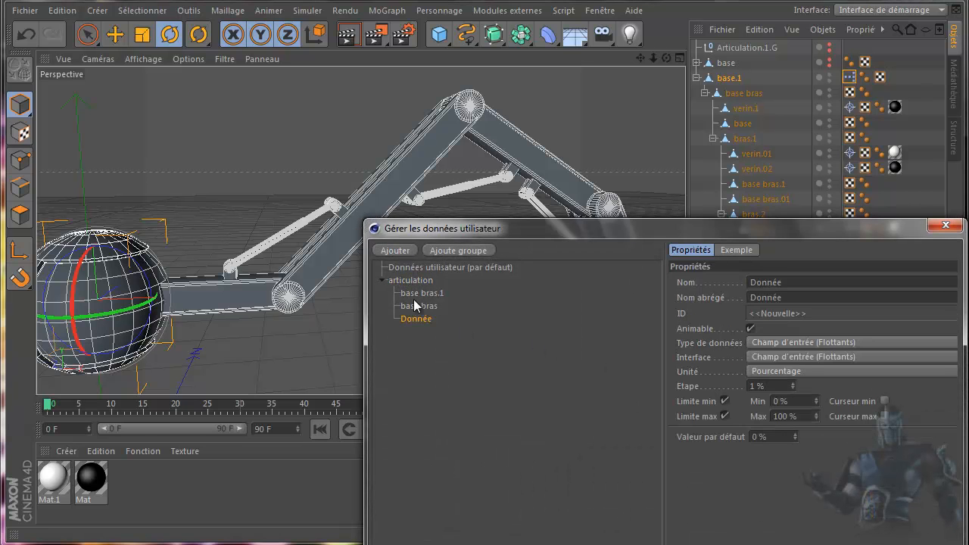
pyautogui.click(788, 361)
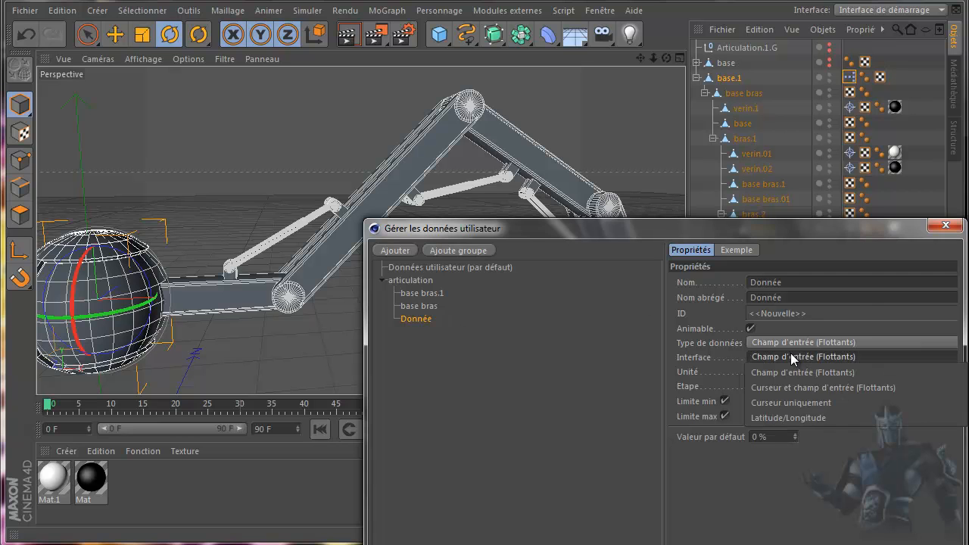
pyautogui.click(807, 386)
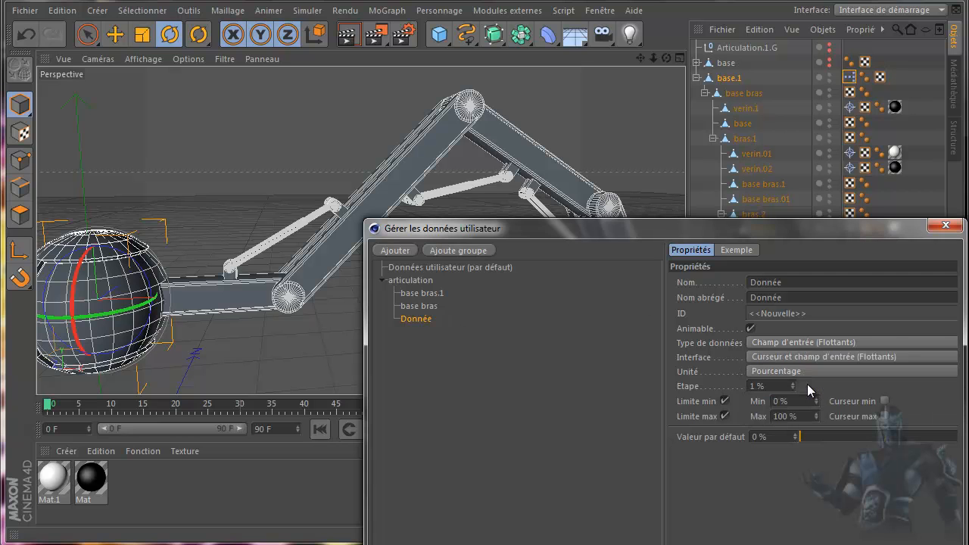
# Limit the new user data entry to a minimum of -20 % and a maximum of 40 %
pyautogui.click(776, 401)
pyautogui.press('BackSpace')
pyautogui.press('Return')
pyautogui.click(766, 415)
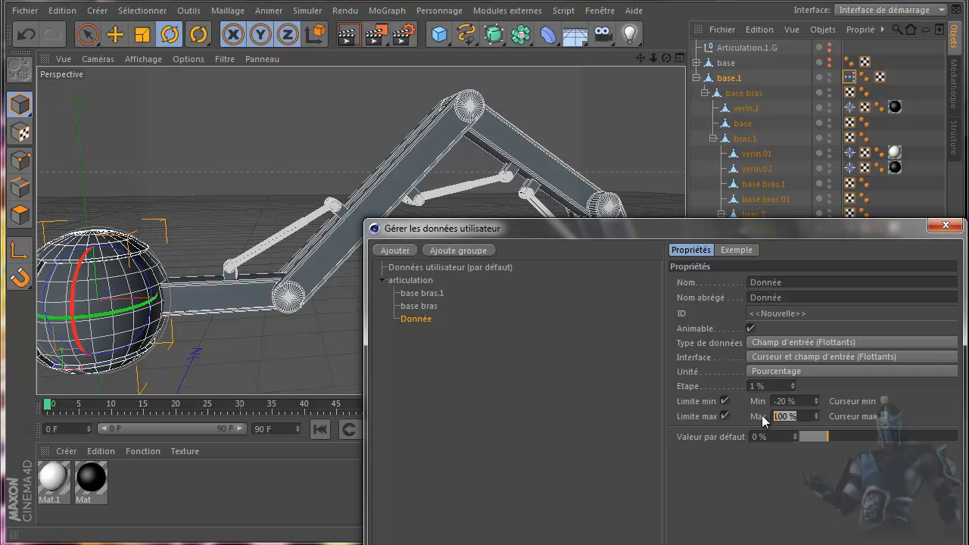
pyautogui.write('40')
pyautogui.press('Return')
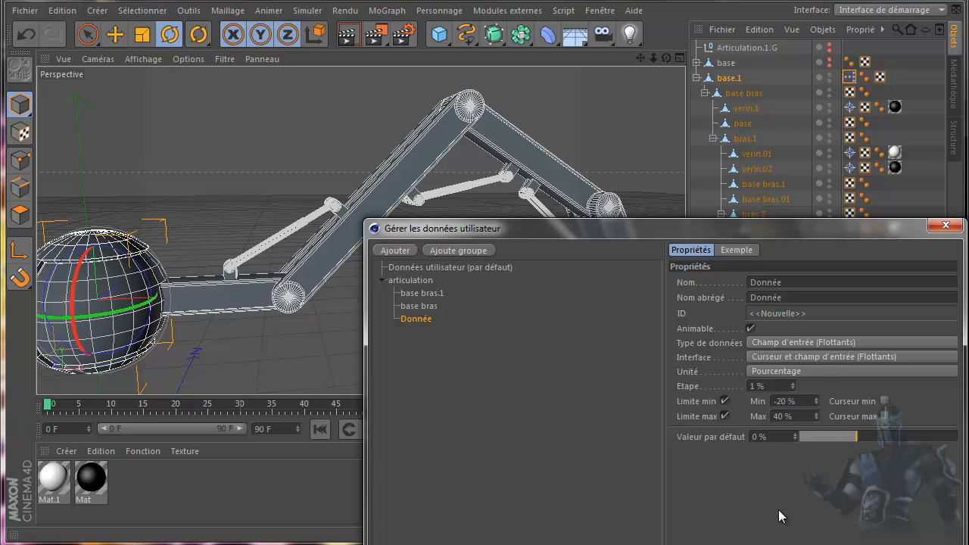
# Name the new user data entry bras.1
pyautogui.doubleClick(789, 284)
pyautogui.moveTo(741, 225); pyautogui.dragTo(720, 153)
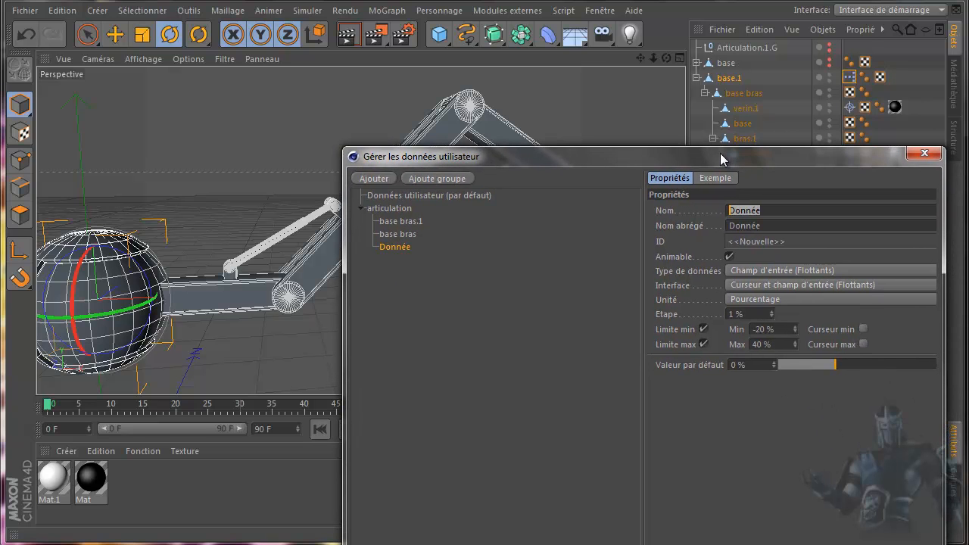
pyautogui.write('bras.1')
pyautogui.press('Return')
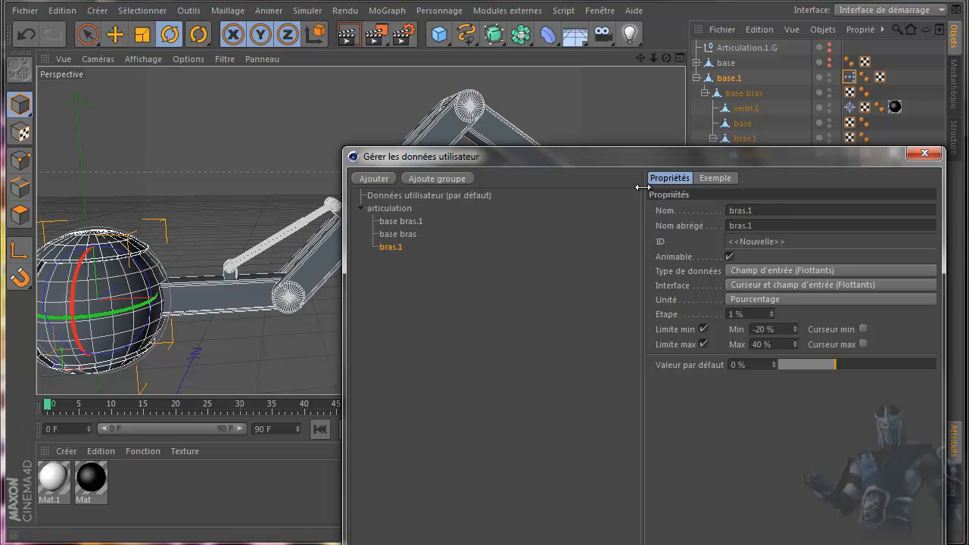
# Accept the managed user data and add a bras.1 output port to the base.1 node in its XPresso graph
pyautogui.moveTo(651, 152); pyautogui.dragTo(511, 91)
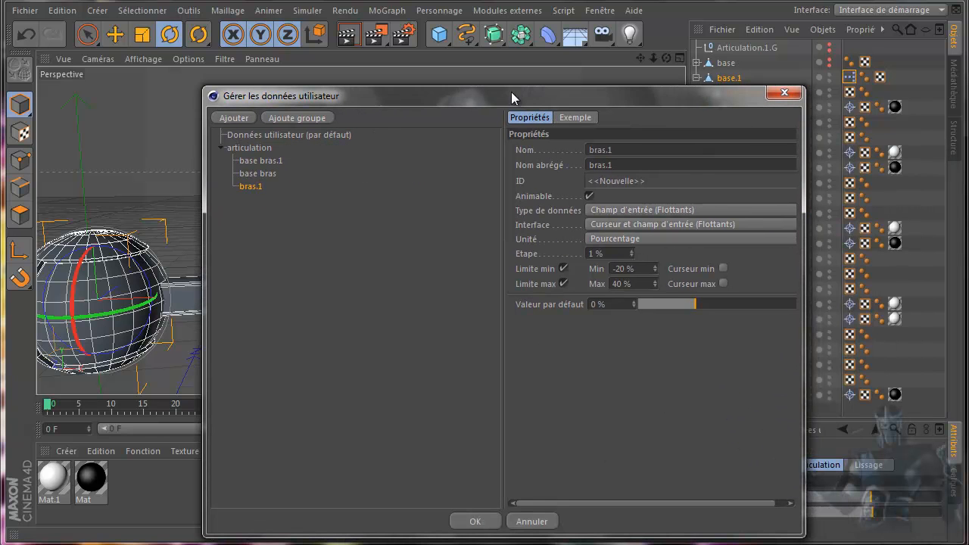
pyautogui.click(471, 522)
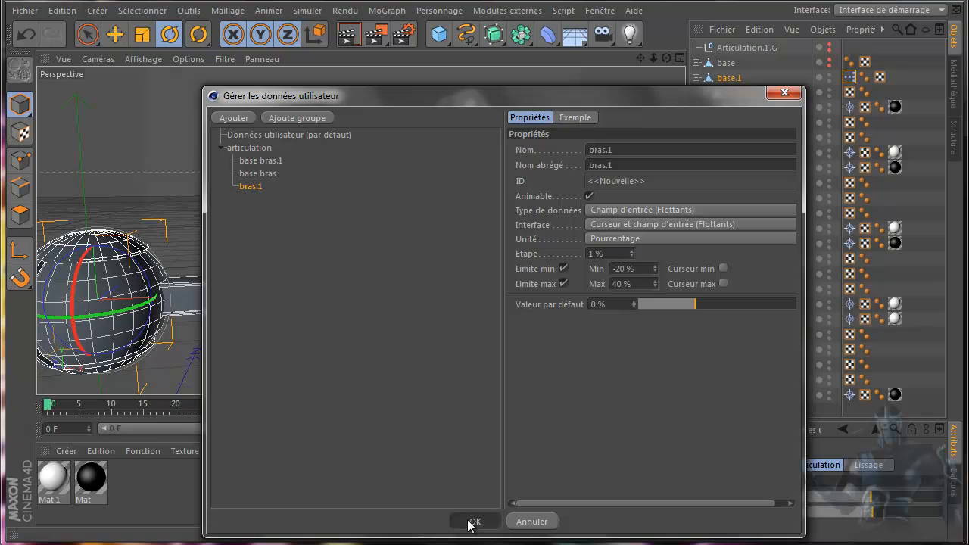
pyautogui.doubleClick(850, 77)
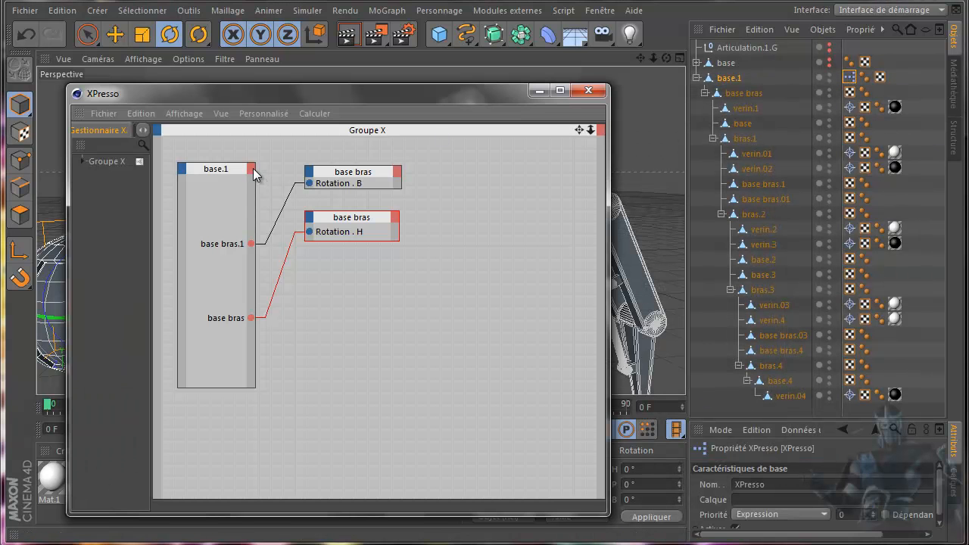
pyautogui.click(252, 168)
pyautogui.moveTo(288, 175)
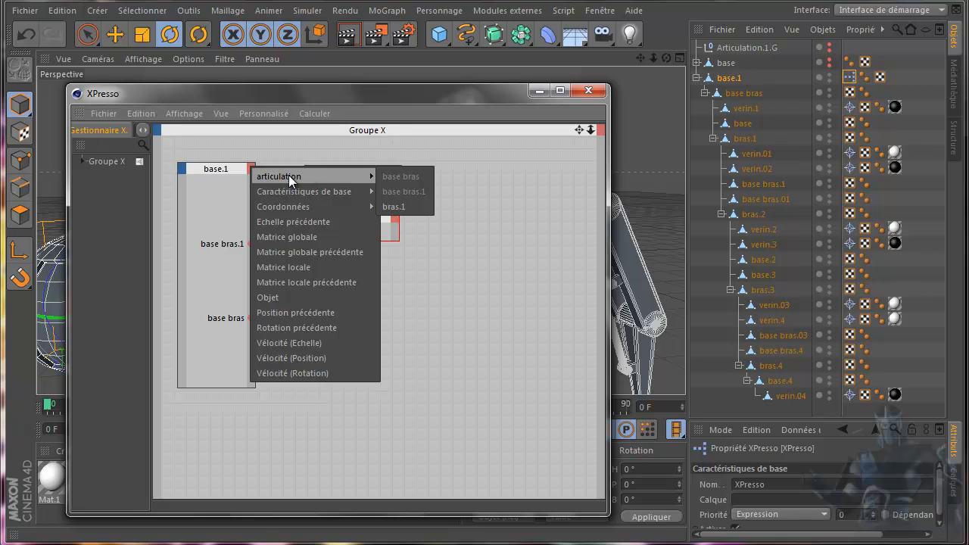
pyautogui.click(400, 208)
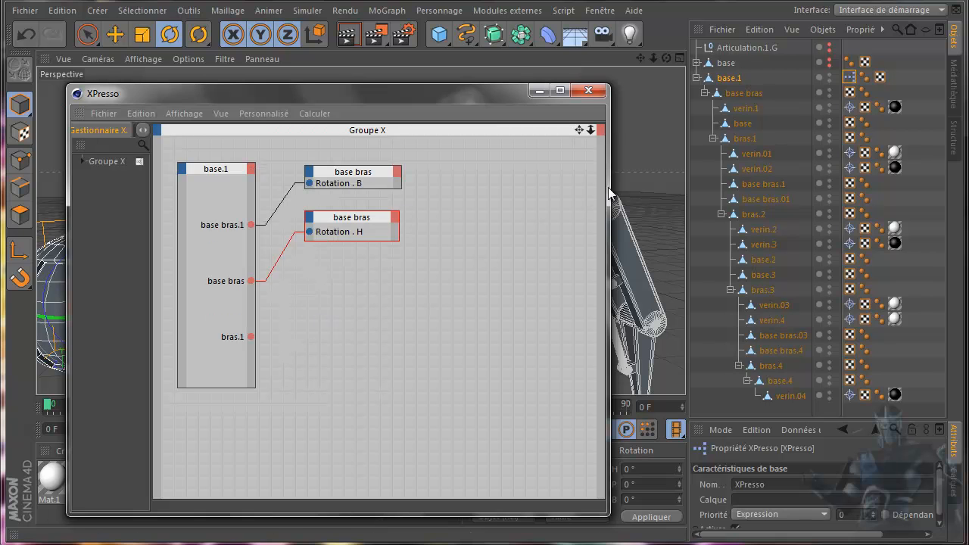
# Add the bras.1 object as a node below the two base bras nodes and widen it to match them
pyautogui.click(746, 140)
pyautogui.moveTo(359, 293); pyautogui.dragTo(314, 275)
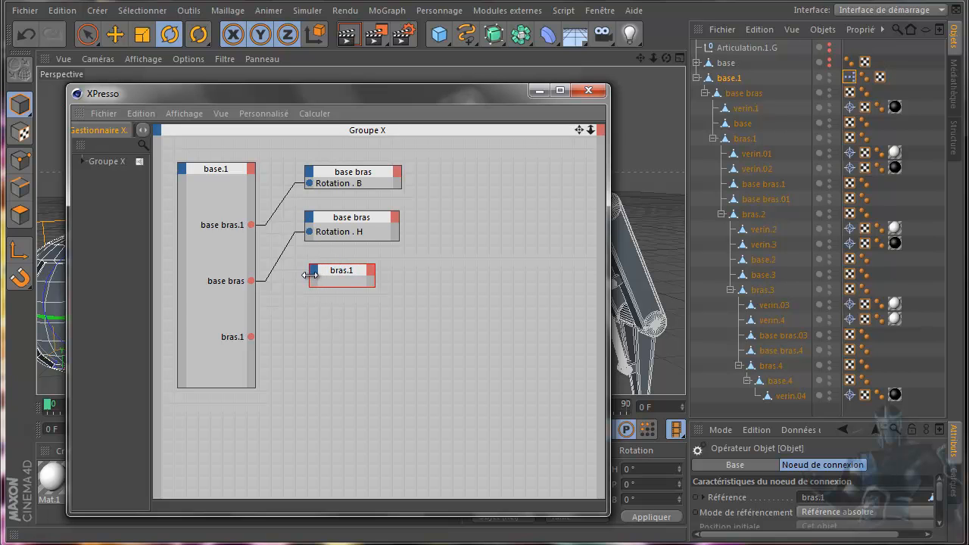
pyautogui.moveTo(372, 282); pyautogui.dragTo(397, 280)
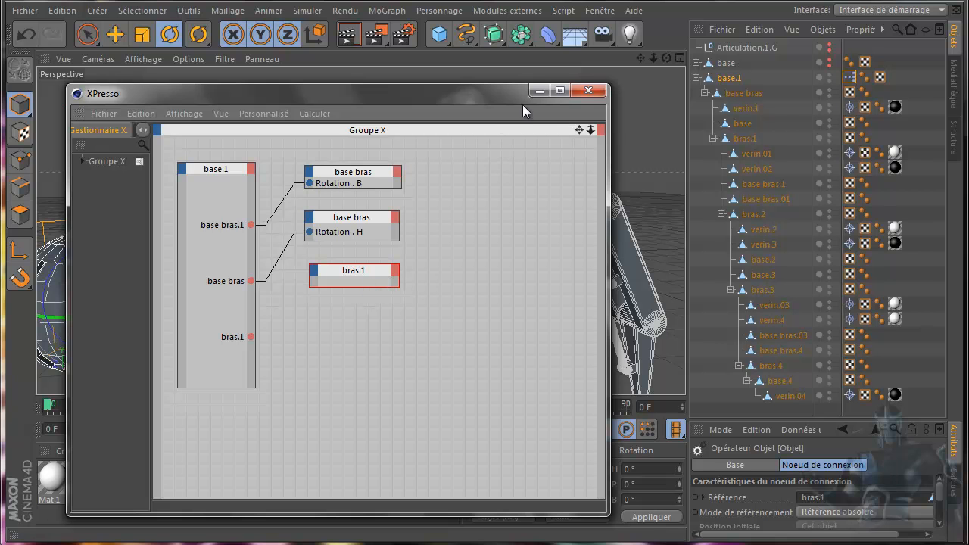
# Try rotating bras.1 about its bank axis in the perspective view and undo the rotation
pyautogui.moveTo(505, 91); pyautogui.dragTo(454, 511)
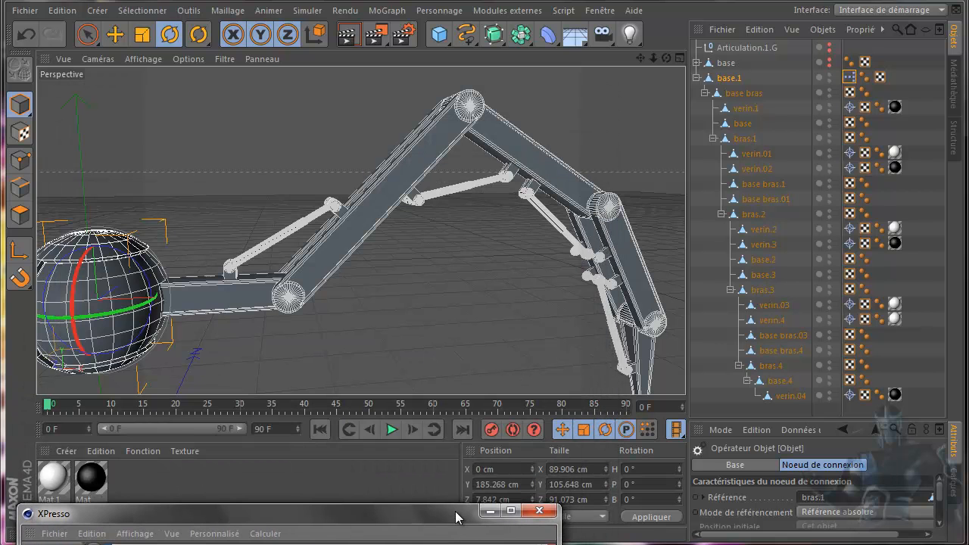
pyautogui.click(745, 140)
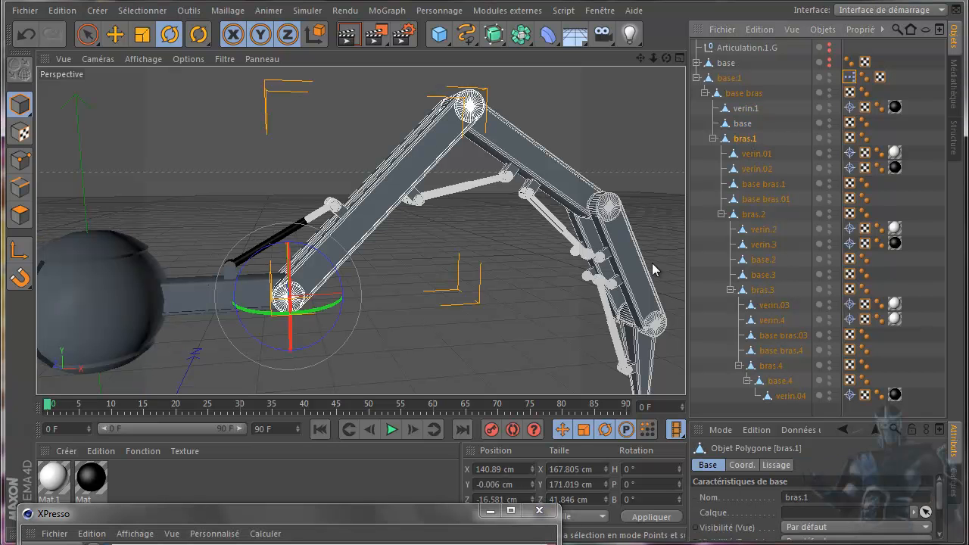
pyautogui.moveTo(334, 327)
pyautogui.mouseDown()
pyautogui.moveTo(305, 368)
pyautogui.moveTo(332, 336)
pyautogui.mouseUp()
pyautogui.click(25, 34)
pyautogui.moveTo(326, 506); pyautogui.dragTo(405, 28)
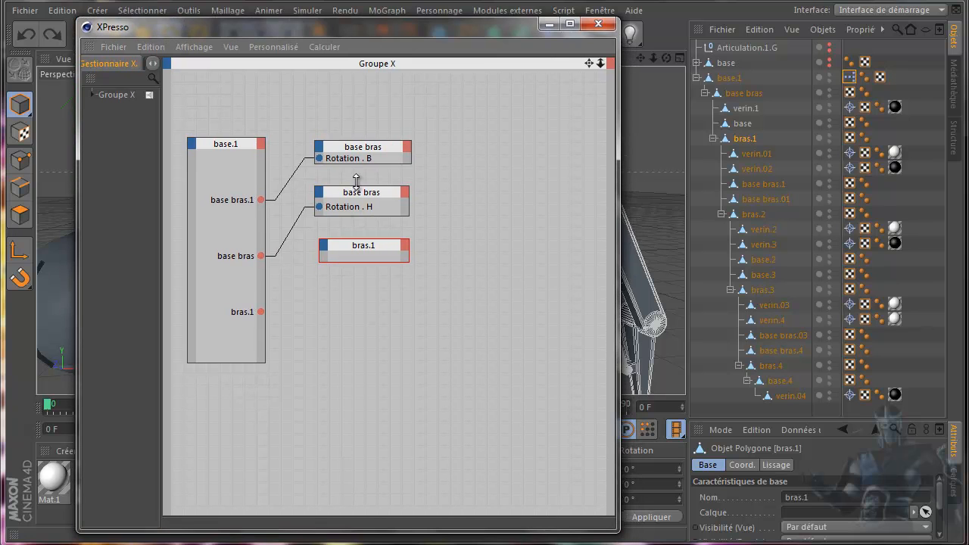
# Add a Rotation . B input port to the bras.1 node and connect base.1's bras.1 output to it
pyautogui.click(324, 244)
pyautogui.moveTo(353, 287)
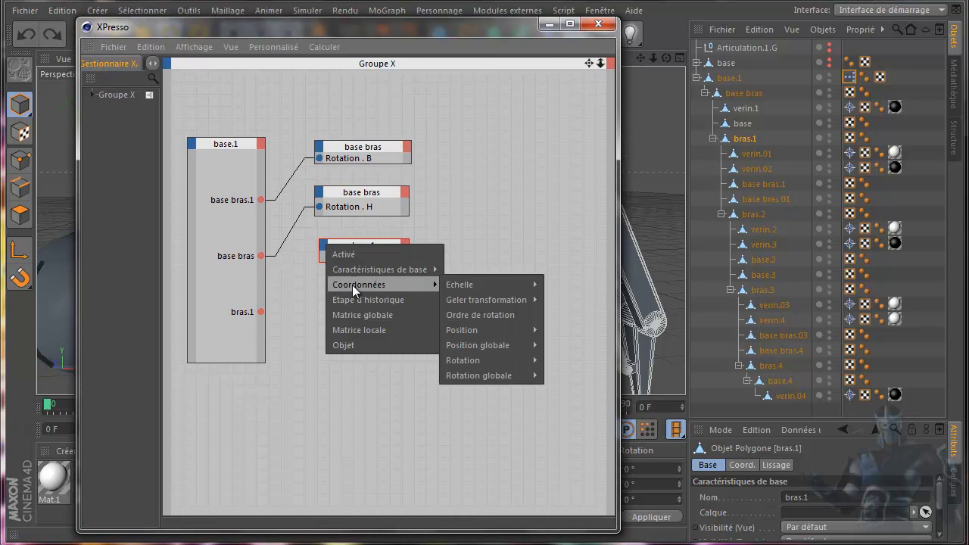
pyautogui.moveTo(480, 360)
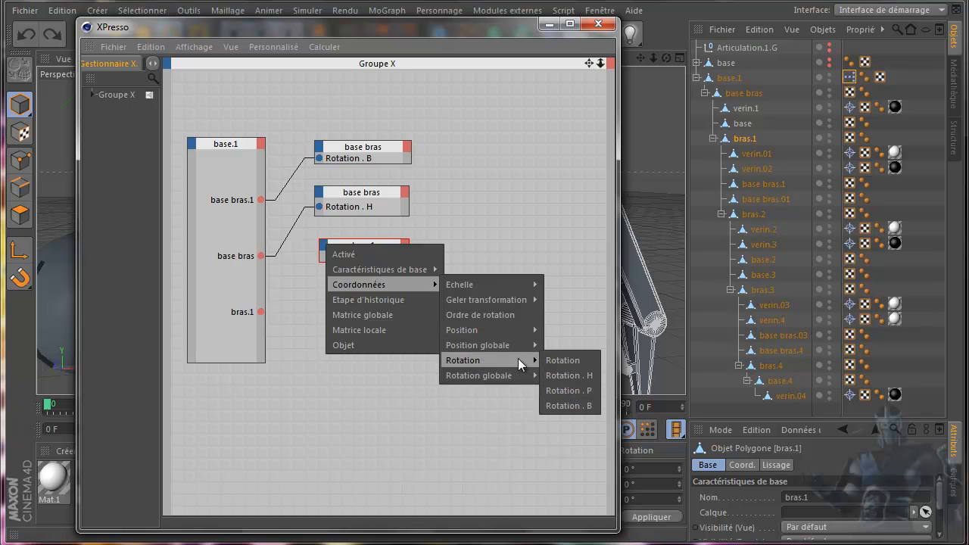
pyautogui.click(567, 405)
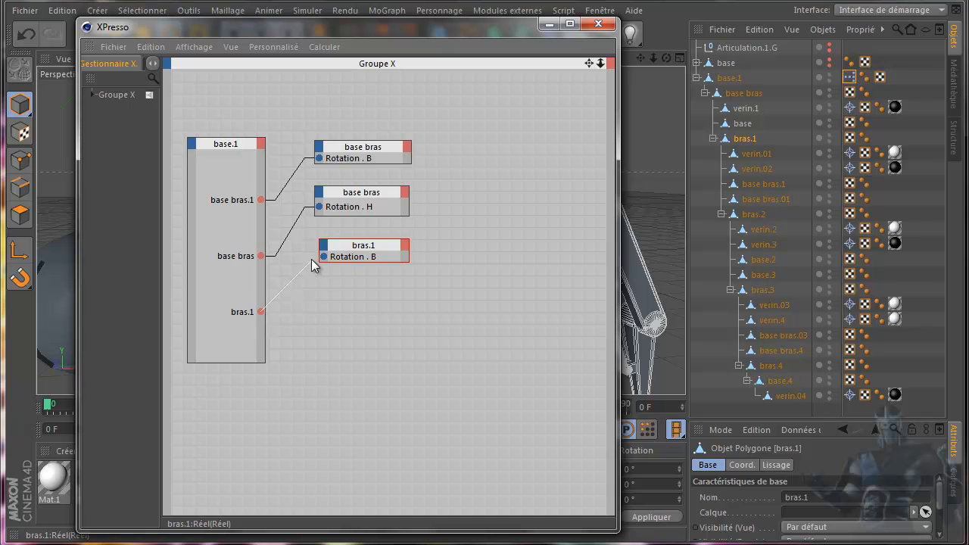
pyautogui.moveTo(321, 256); pyautogui.dragTo(322, 256)
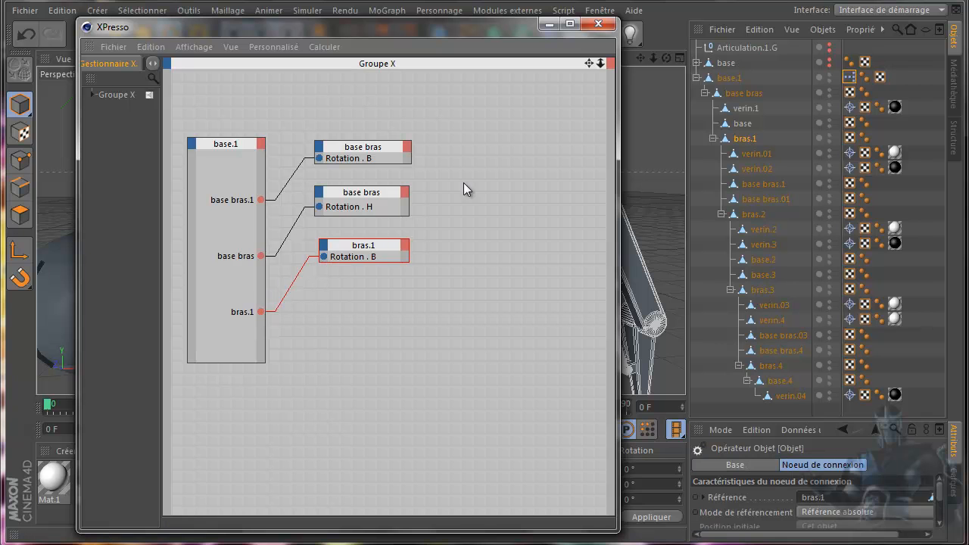
# Test the new articulation control on base.1 by setting its bras.1 slider to 11 %
pyautogui.moveTo(514, 25); pyautogui.dragTo(423, 494)
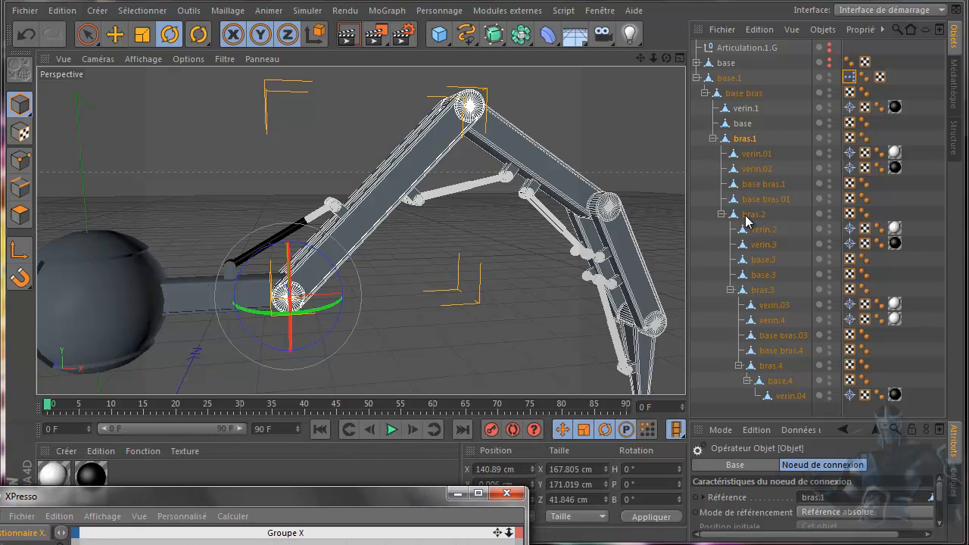
pyautogui.click(731, 78)
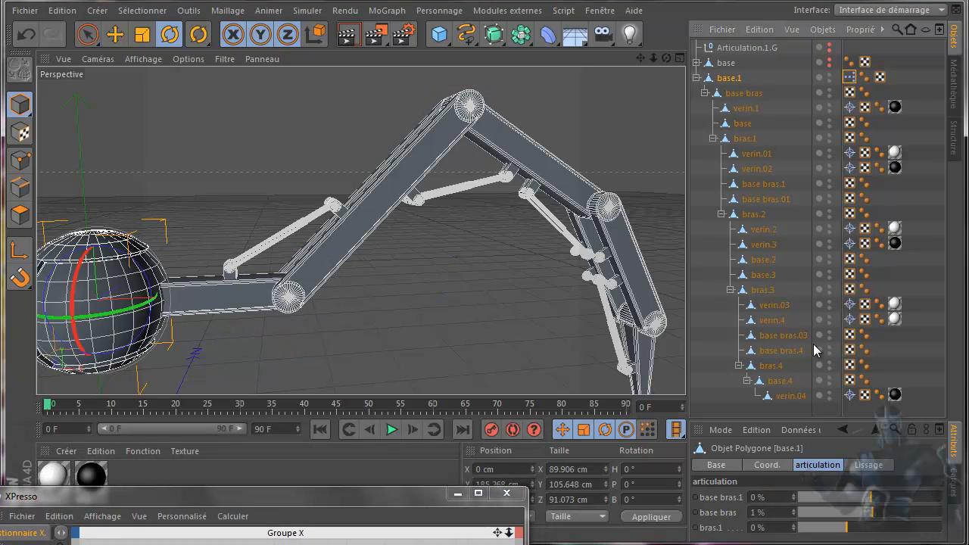
pyautogui.moveTo(842, 530); pyautogui.dragTo(873, 533)
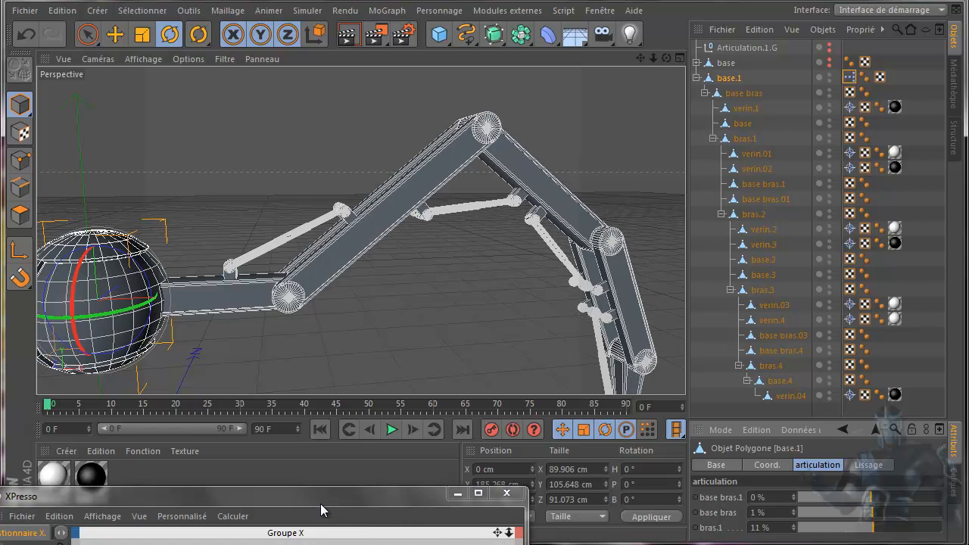
pyautogui.moveTo(321, 510); pyautogui.dragTo(301, 471)
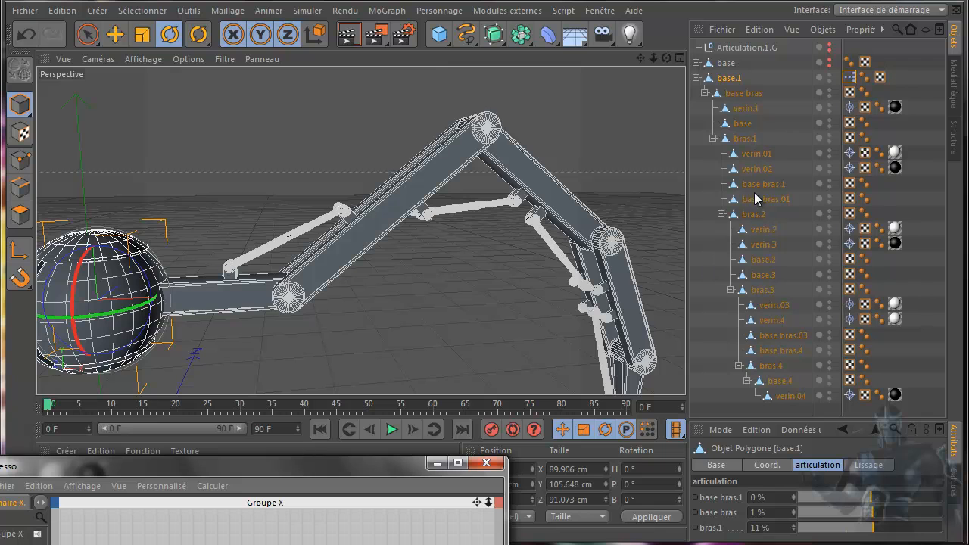
# Reset the axis rotation of bras.2 to 0° for H, P and B without rotating its geometry
pyautogui.click(752, 215)
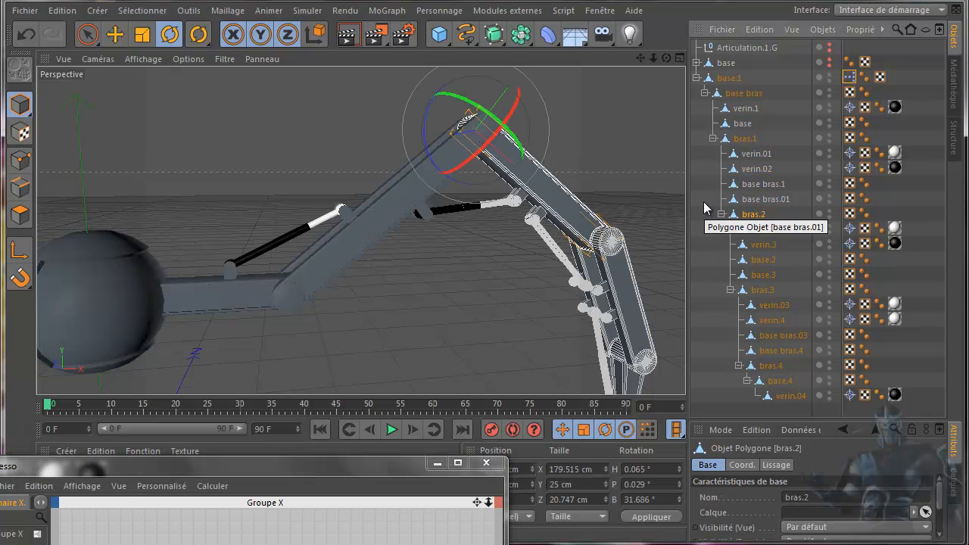
pyautogui.click(20, 249)
pyautogui.click(643, 470)
pyautogui.write('0')
pyautogui.click(658, 484)
pyautogui.write('0')
pyautogui.click(658, 499)
pyautogui.write('0')
pyautogui.click(656, 517)
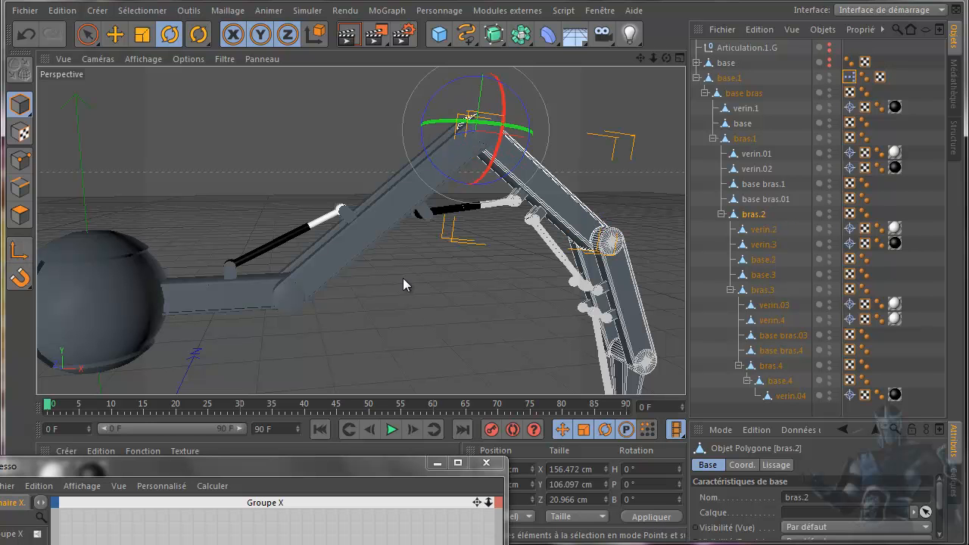
# Try rotating bras.2 about its bank axis to find its travel limits in the front view, and undo the rotations
pyautogui.moveTo(516, 163)
pyautogui.mouseDown()
pyautogui.moveTo(531, 144)
pyautogui.moveTo(500, 173)
pyautogui.moveTo(531, 158)
pyautogui.mouseUp()
pyautogui.middleClick(435, 317)
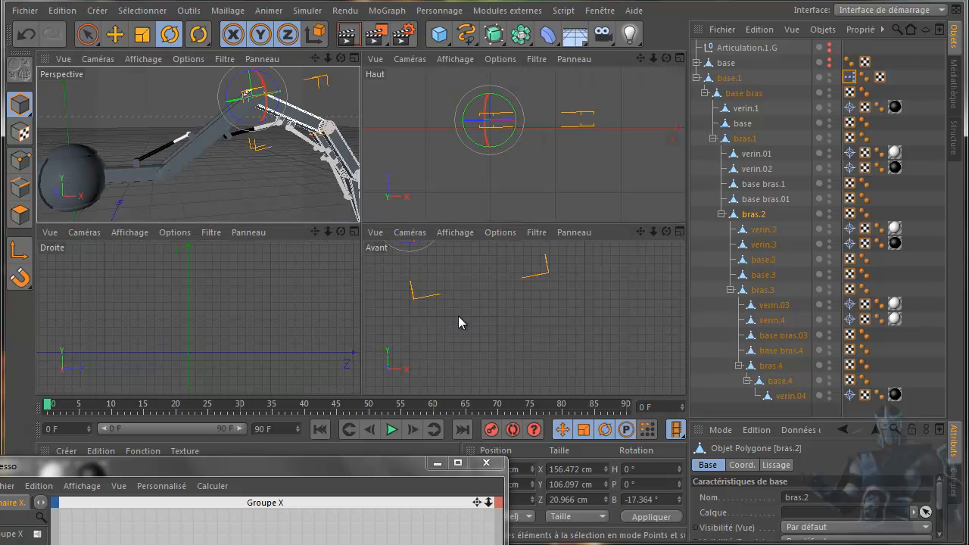
pyautogui.middleClick(458, 315)
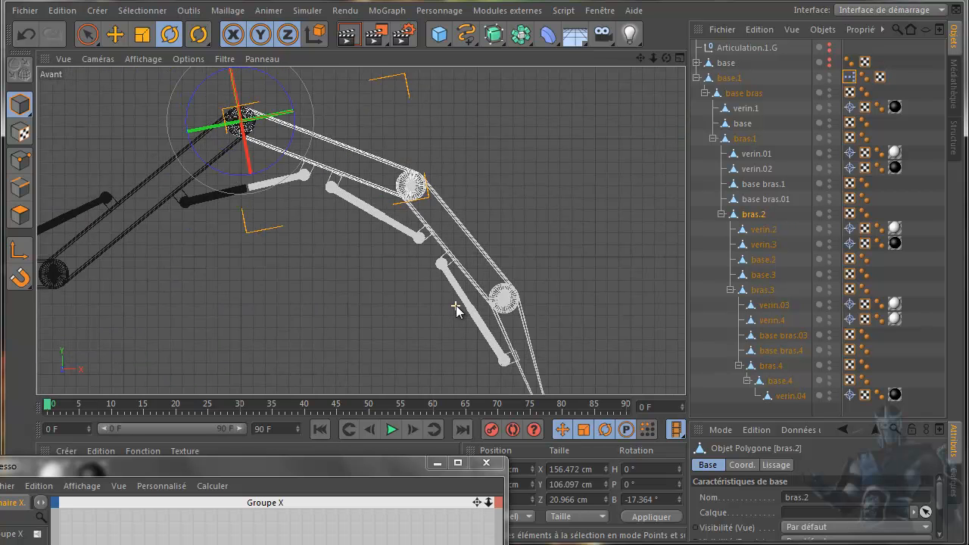
pyautogui.scroll(4, 147, 140)
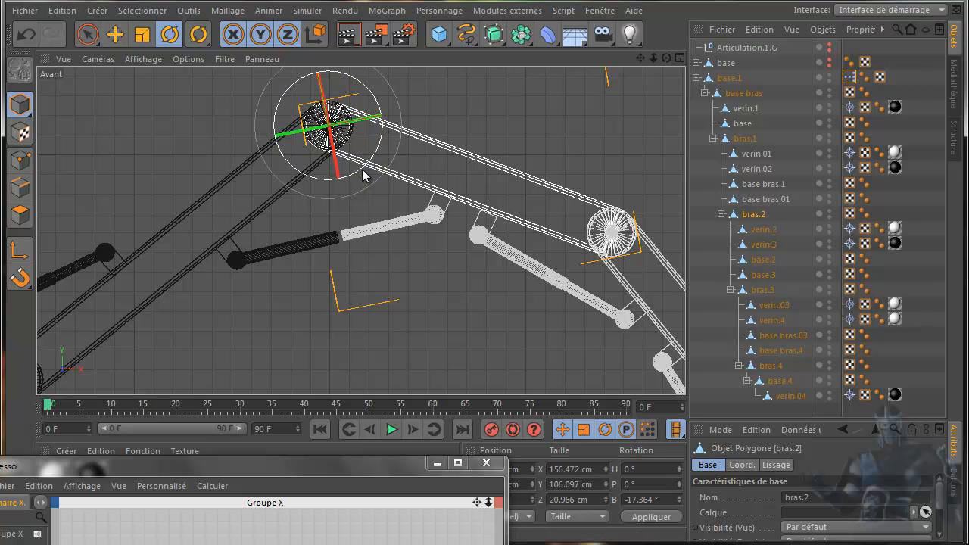
pyautogui.moveTo(363, 175); pyautogui.dragTo(359, 174)
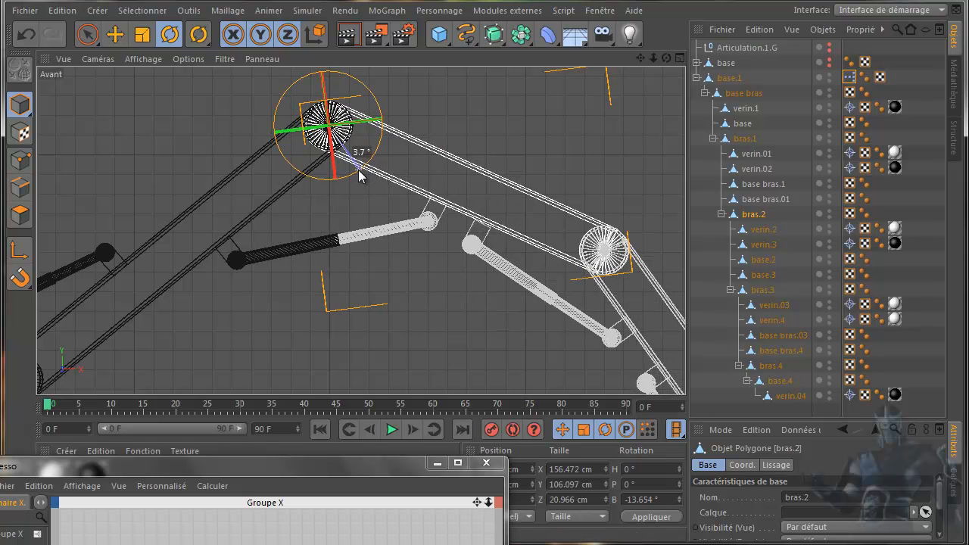
pyautogui.moveTo(358, 170)
pyautogui.mouseDown()
pyautogui.moveTo(333, 188)
pyautogui.moveTo(363, 184)
pyautogui.mouseUp()
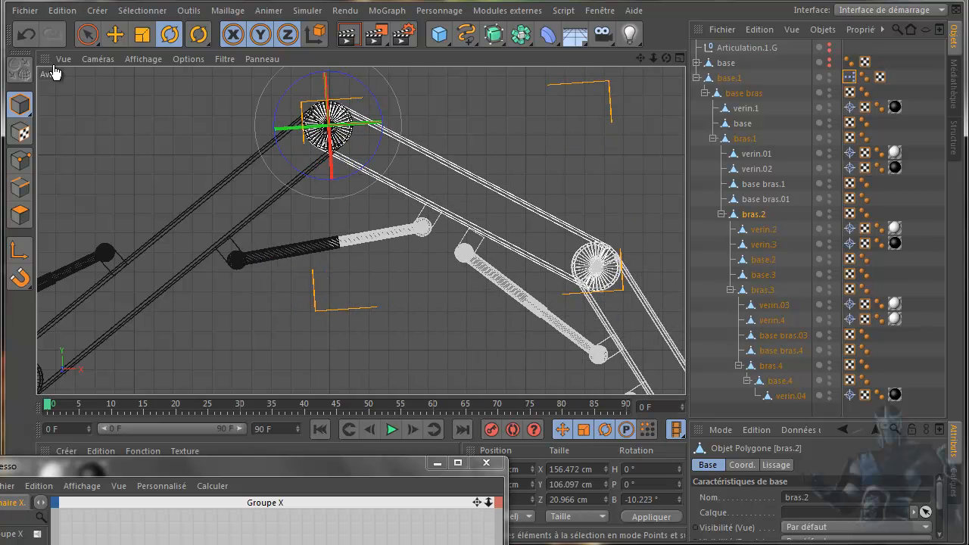
pyautogui.click(28, 36)
pyautogui.click(27, 35)
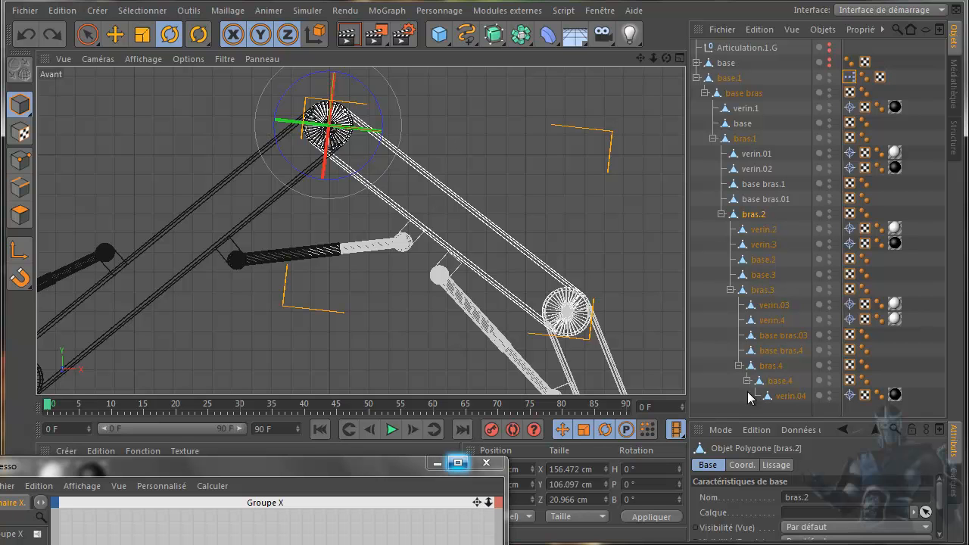
# Add a new user data entry to the articulation group of base.1
pyautogui.click(732, 78)
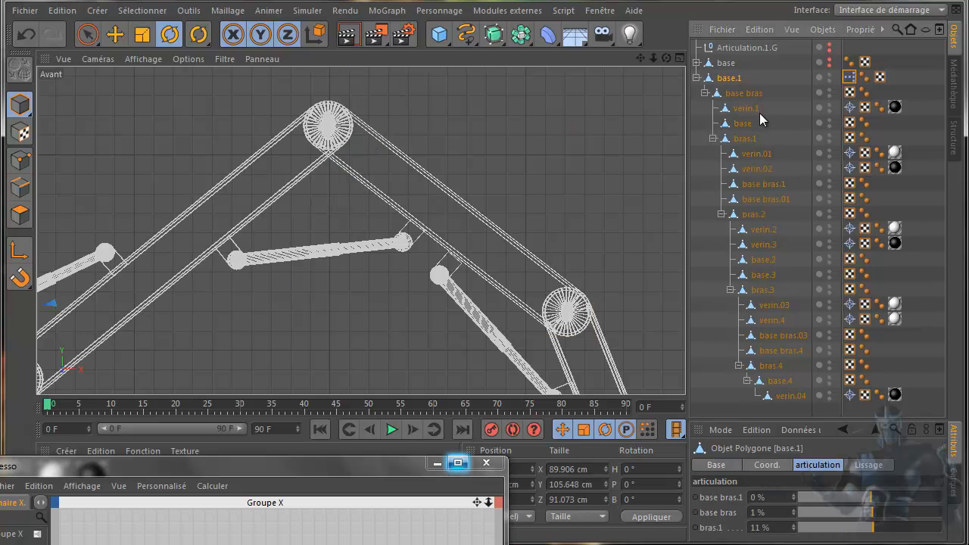
pyautogui.click(798, 426)
pyautogui.click(815, 464)
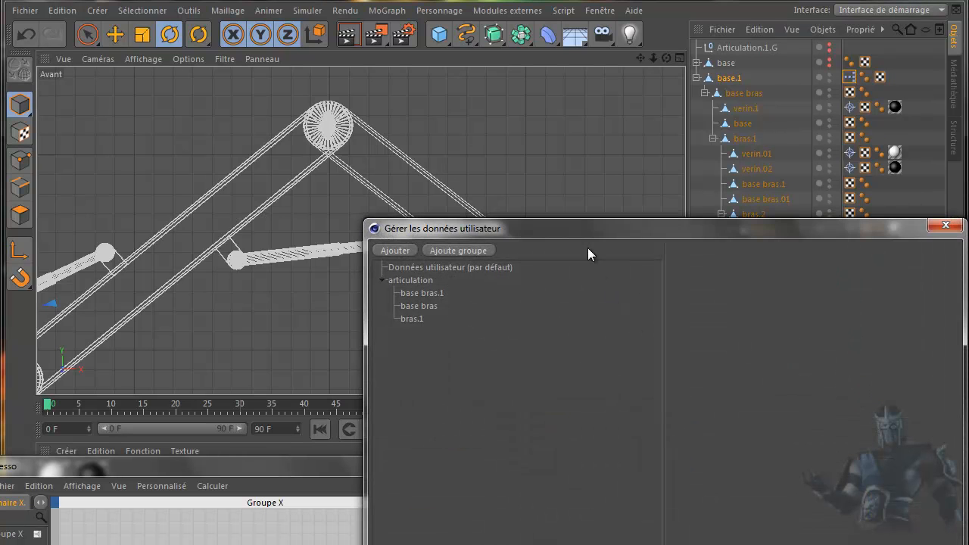
pyautogui.moveTo(587, 232); pyautogui.dragTo(271, 80)
pyautogui.click(111, 125)
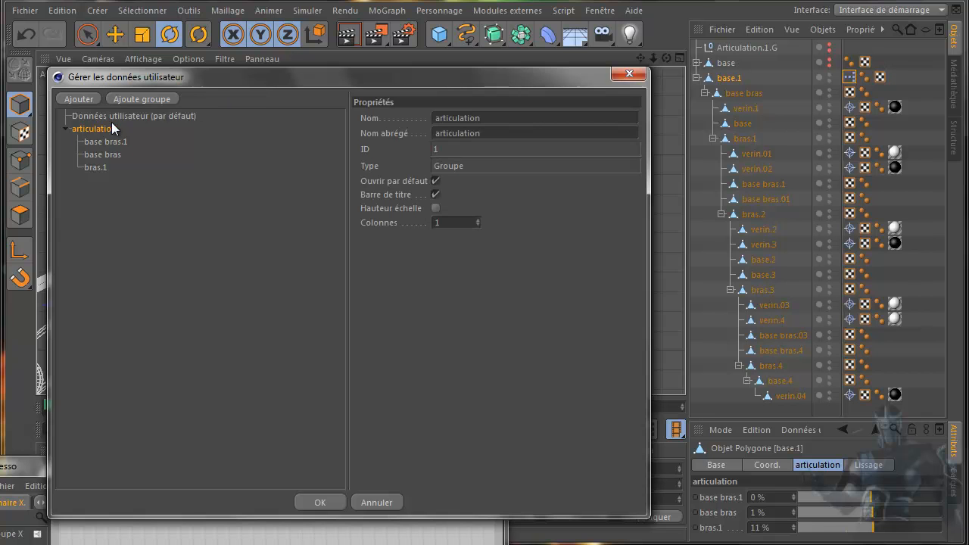
pyautogui.click(79, 99)
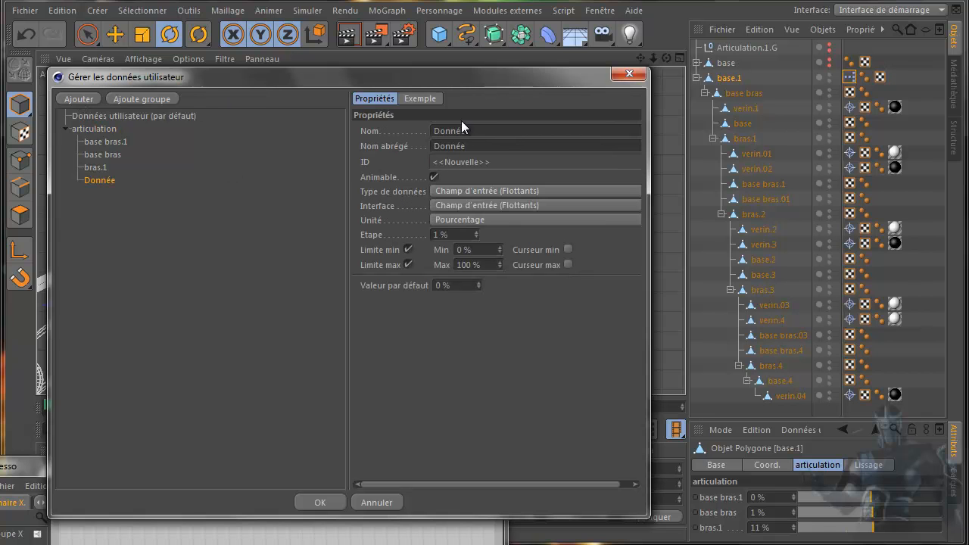
# Name the new user data entry bras.2 and give it the interface Curseur et champ d'entrée (Flottants)
pyautogui.moveTo(475, 130); pyautogui.dragTo(414, 129)
pyautogui.write('bras.2')
pyautogui.click(486, 205)
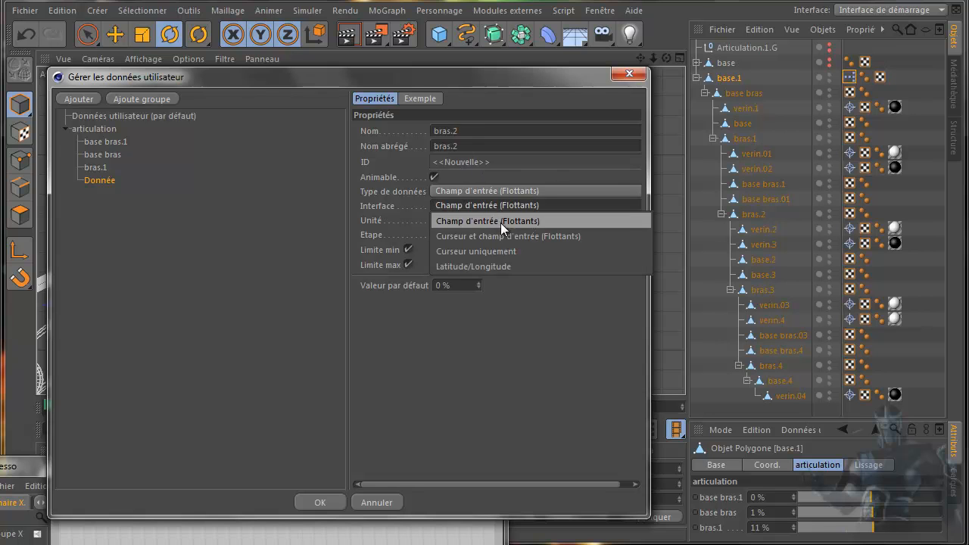
pyautogui.click(493, 237)
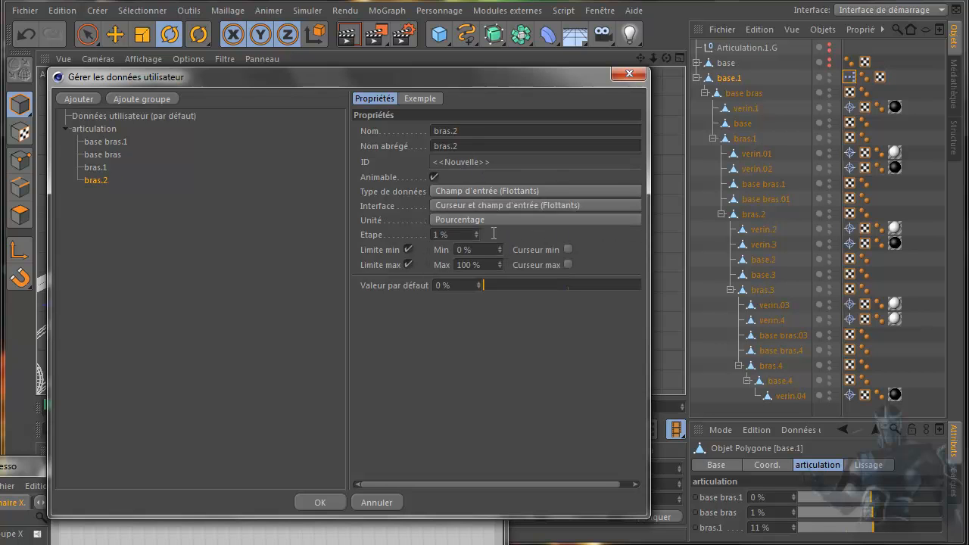
# Limit the bras.2 entry to a minimum of -13 % and a maximum of 13 %, and accept the user data
pyautogui.click(479, 250)
pyautogui.press('Return')
pyautogui.moveTo(491, 265); pyautogui.dragTo(446, 271)
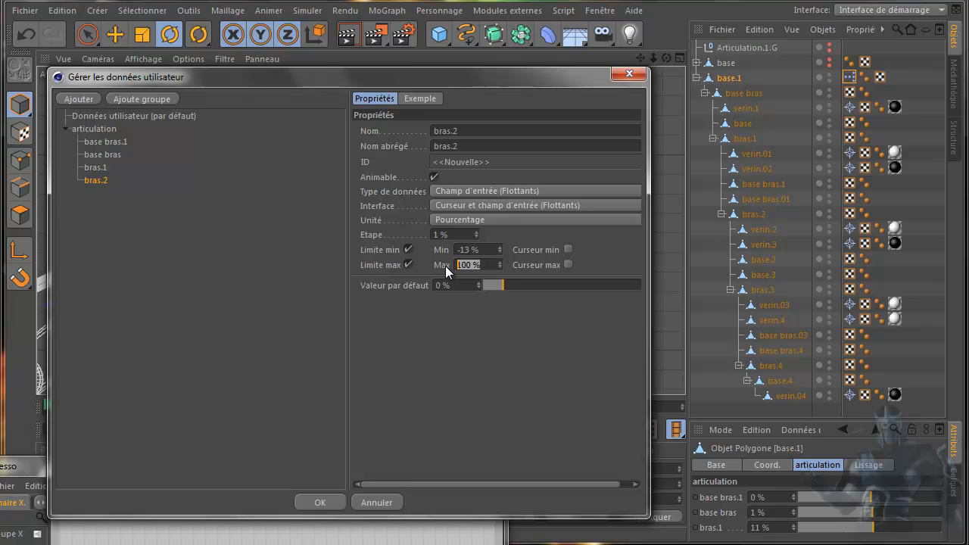
pyautogui.press('Return')
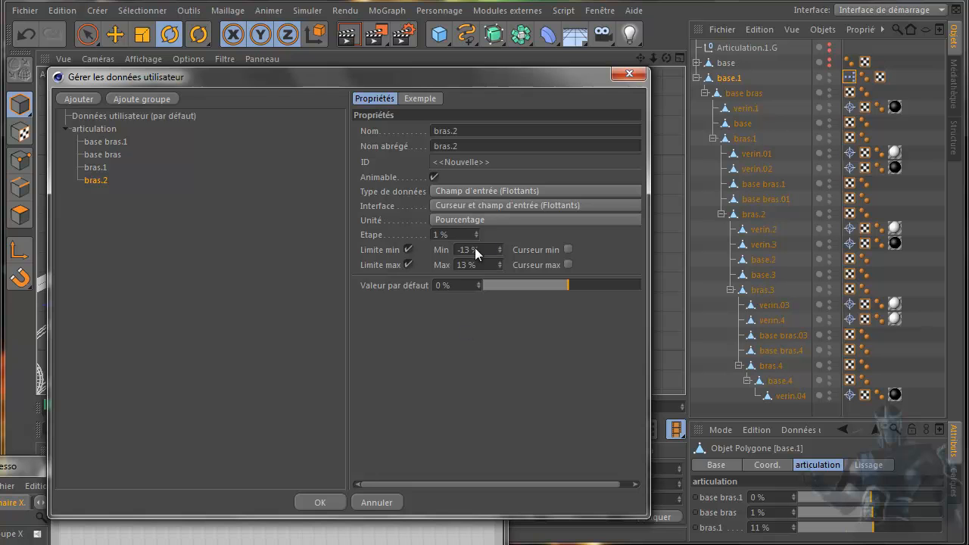
pyautogui.click(318, 502)
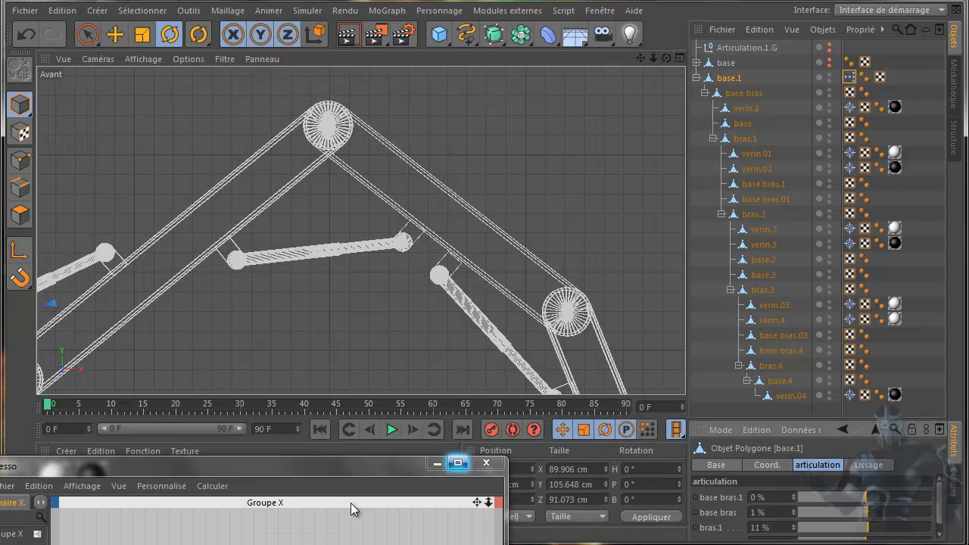
# Add the bras.2 articulation entry as an output port on the base.1 node in XPresso
pyautogui.moveTo(331, 469); pyautogui.dragTo(383, 49)
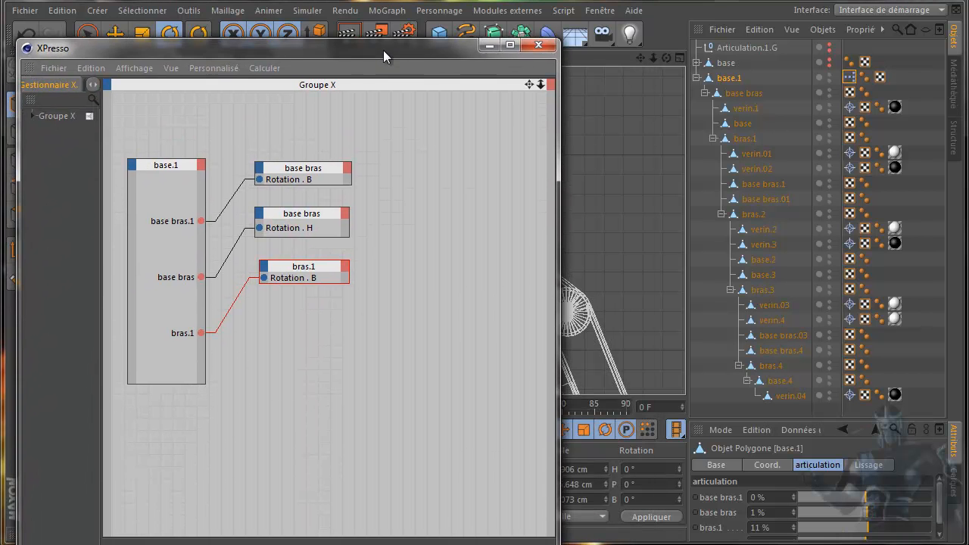
pyautogui.click(202, 165)
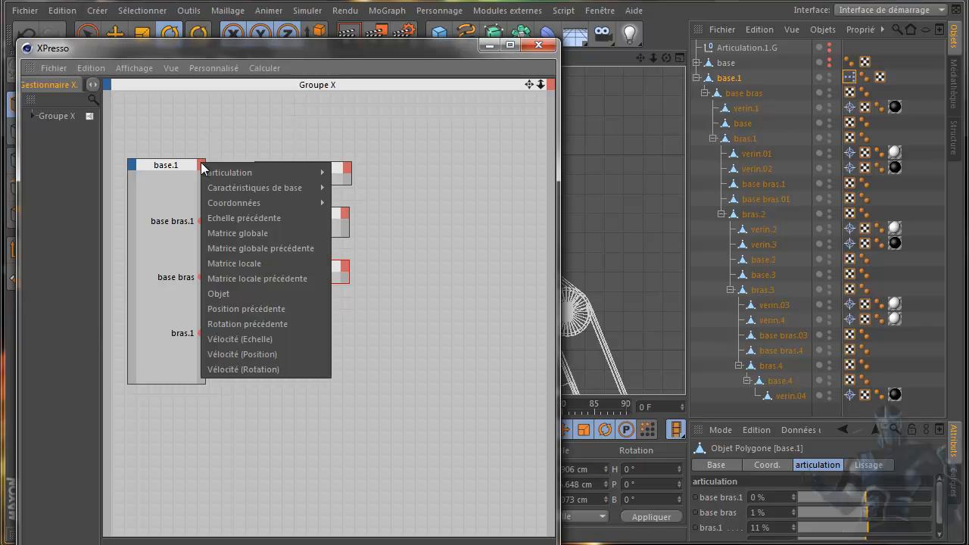
pyautogui.moveTo(279, 173)
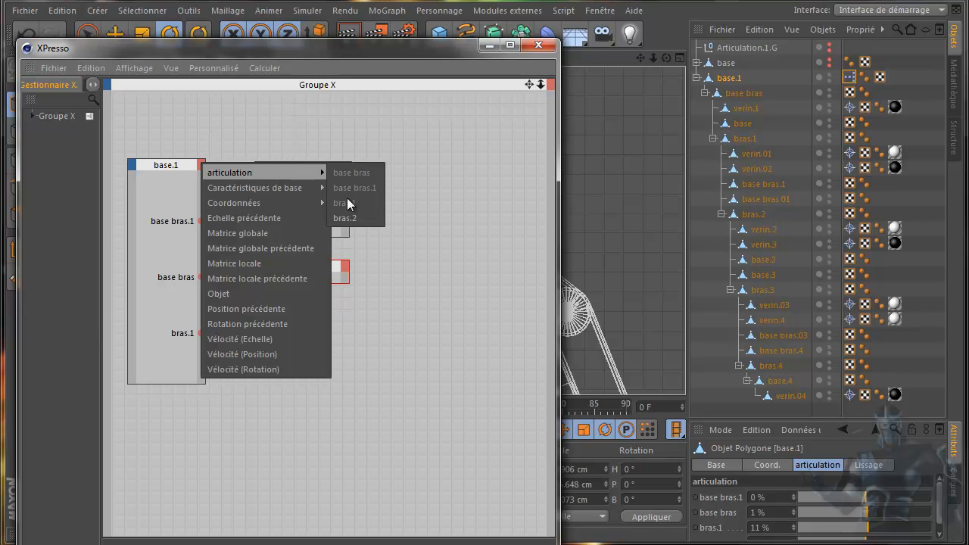
pyautogui.click(346, 218)
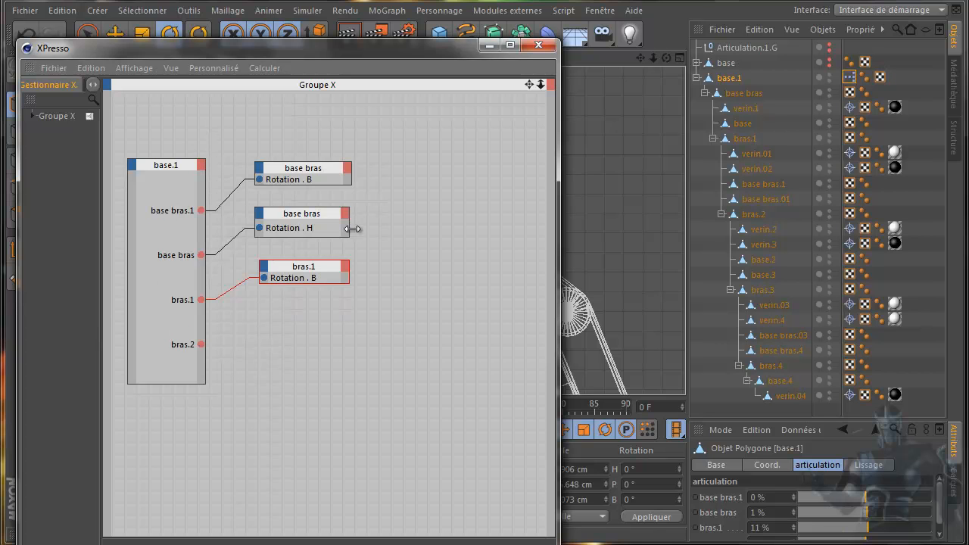
# Add a bras.2 object node with a Rotation . B input below bras.1, and connect the base.1 node's bras.2 output to it
pyautogui.click(753, 215)
pyautogui.moveTo(753, 218); pyautogui.dragTo(346, 313)
pyautogui.click(275, 316)
pyautogui.moveTo(265, 313); pyautogui.dragTo(262, 312)
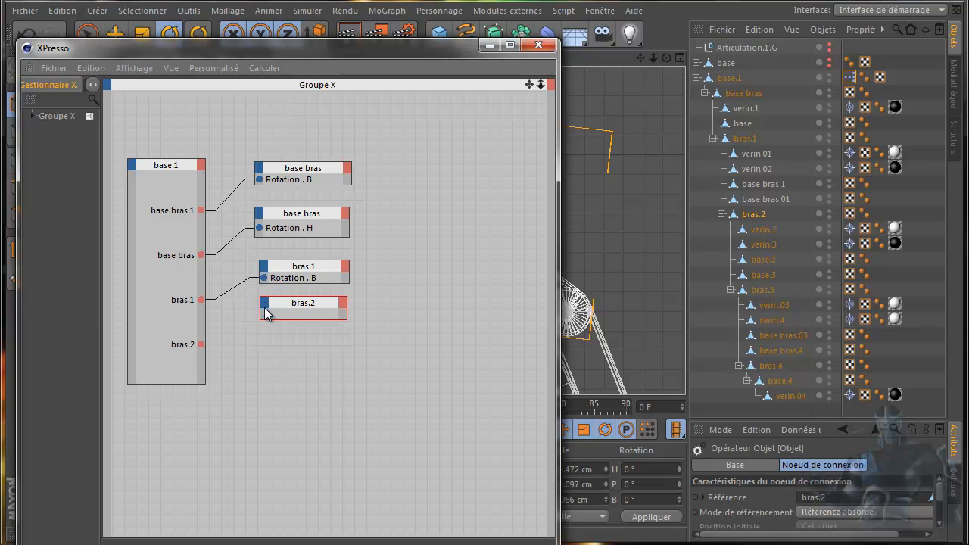
pyautogui.rightClick(264, 298)
pyautogui.moveTo(290, 327)
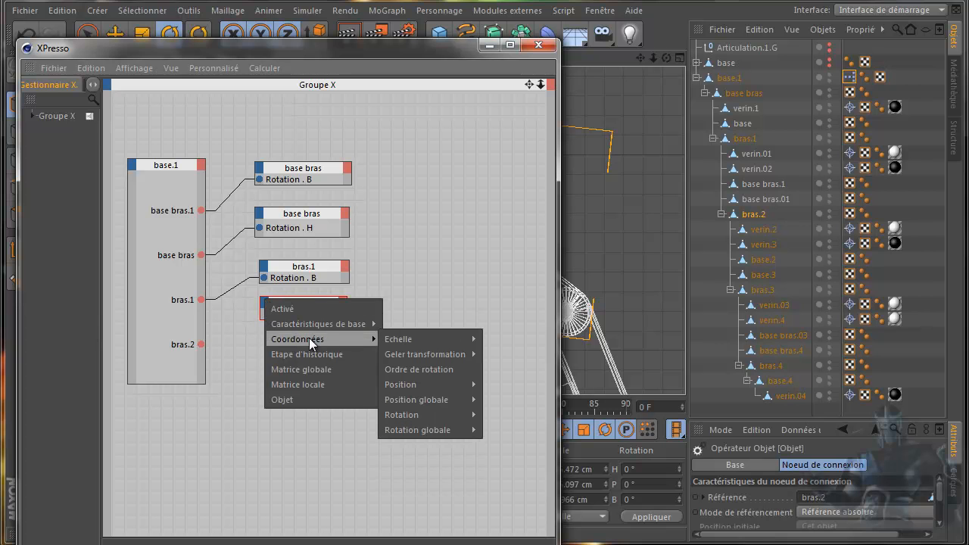
pyautogui.moveTo(414, 410)
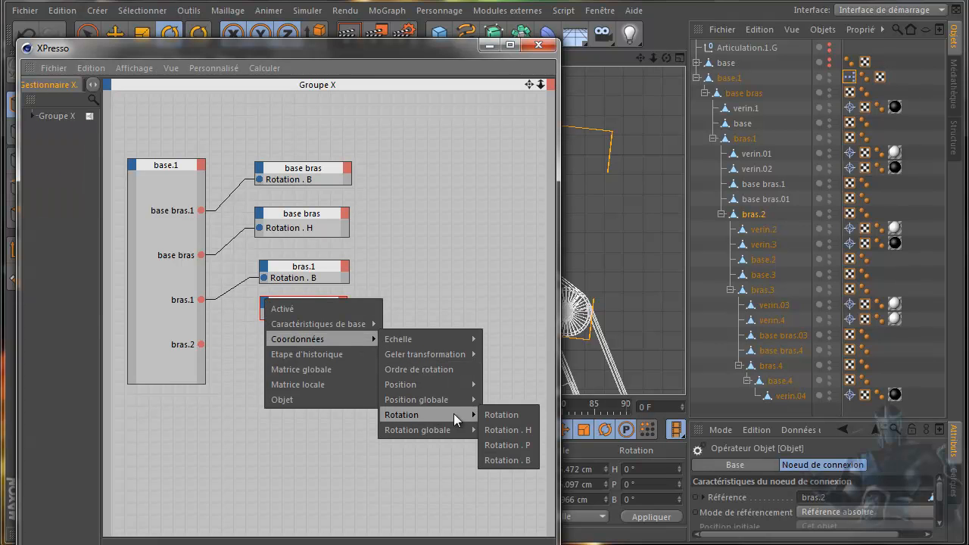
pyautogui.click(509, 460)
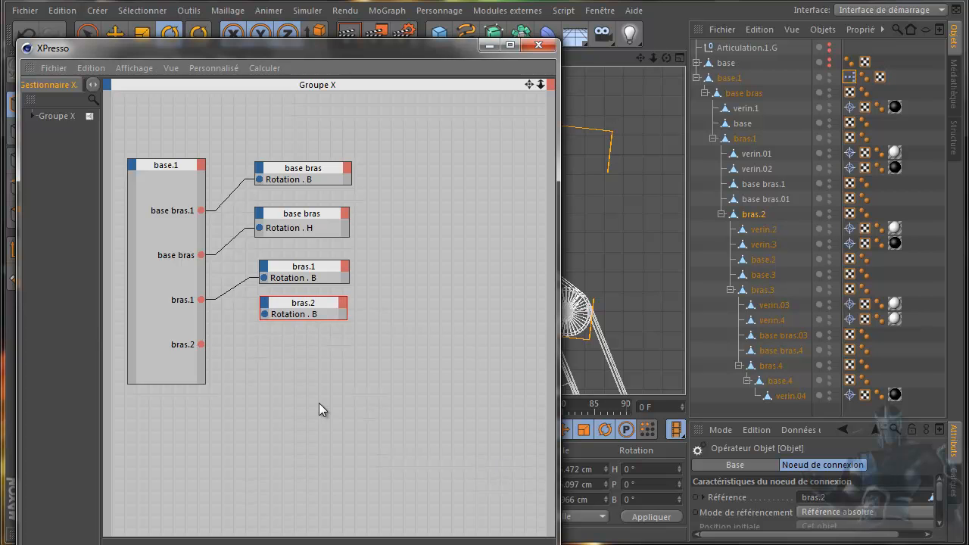
pyautogui.moveTo(200, 344); pyautogui.dragTo(264, 314)
# Select base.1, enlarge its attributes area and test the bras.2 articulation slider
pyautogui.moveTo(422, 49); pyautogui.dragTo(414, 464)
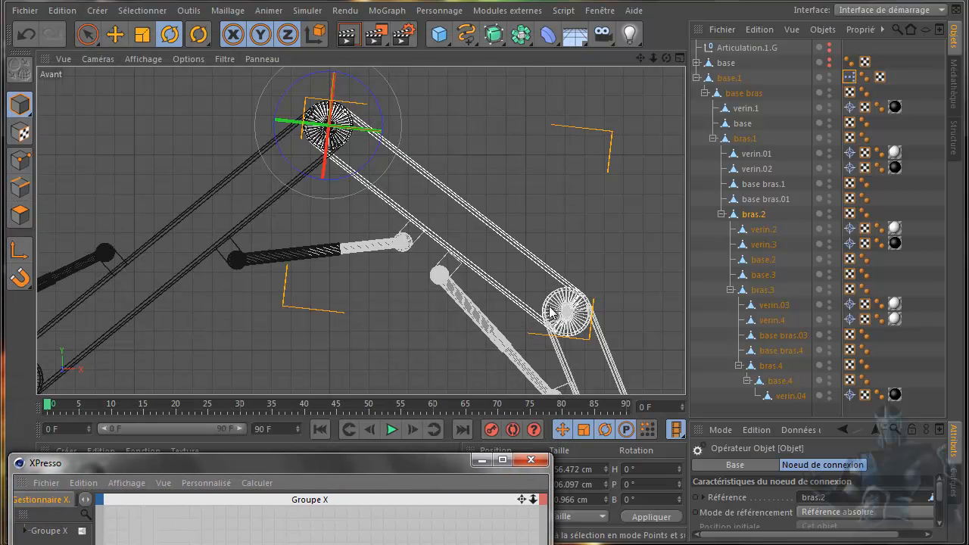
pyautogui.click(729, 79)
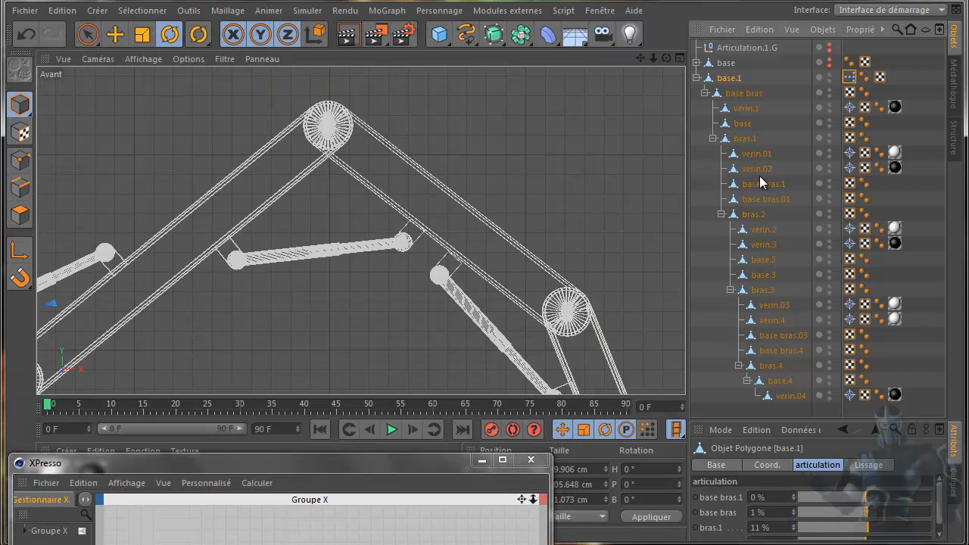
pyautogui.moveTo(820, 413); pyautogui.dragTo(820, 364)
pyautogui.moveTo(870, 493)
pyautogui.mouseDown()
pyautogui.moveTo(767, 498)
pyautogui.moveTo(938, 495)
pyautogui.moveTo(726, 497)
pyautogui.moveTo(938, 496)
pyautogui.moveTo(769, 503)
pyautogui.moveTo(939, 496)
pyautogui.moveTo(836, 497)
pyautogui.moveTo(935, 496)
pyautogui.moveTo(875, 503)
pyautogui.mouseUp()
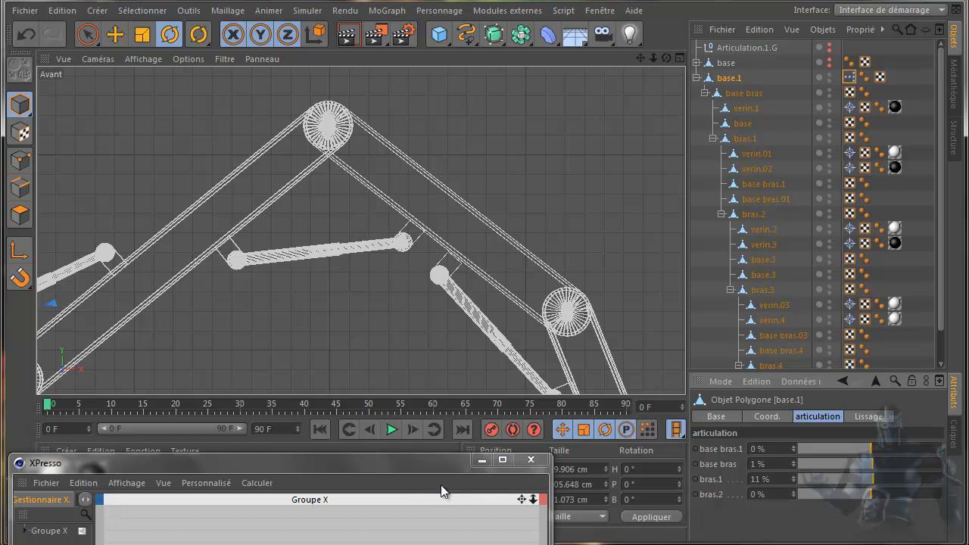
# In the perspective view, enable axis editing for bras.3 and set its H, P and B axis rotation to 0°
pyautogui.click(401, 462)
pyautogui.middleClick(215, 154)
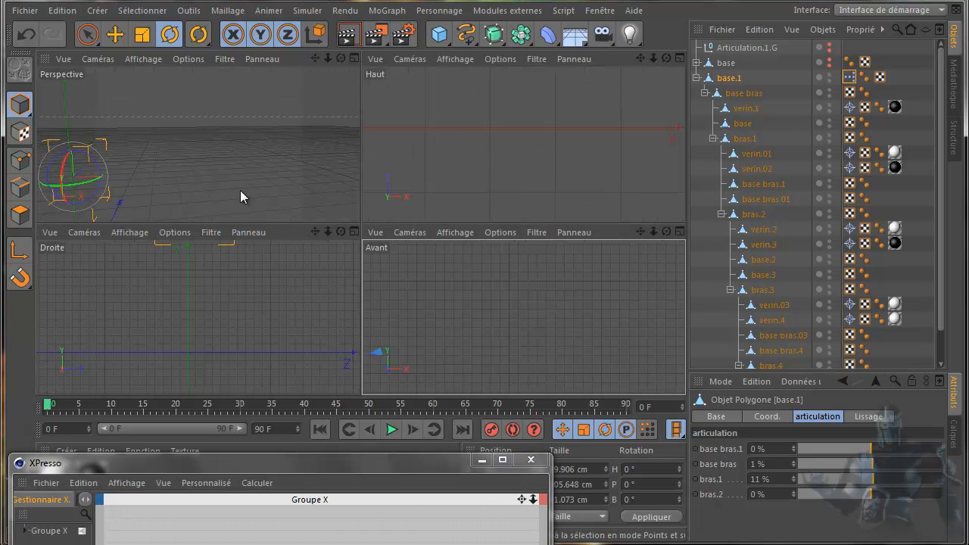
pyautogui.middleClick(254, 199)
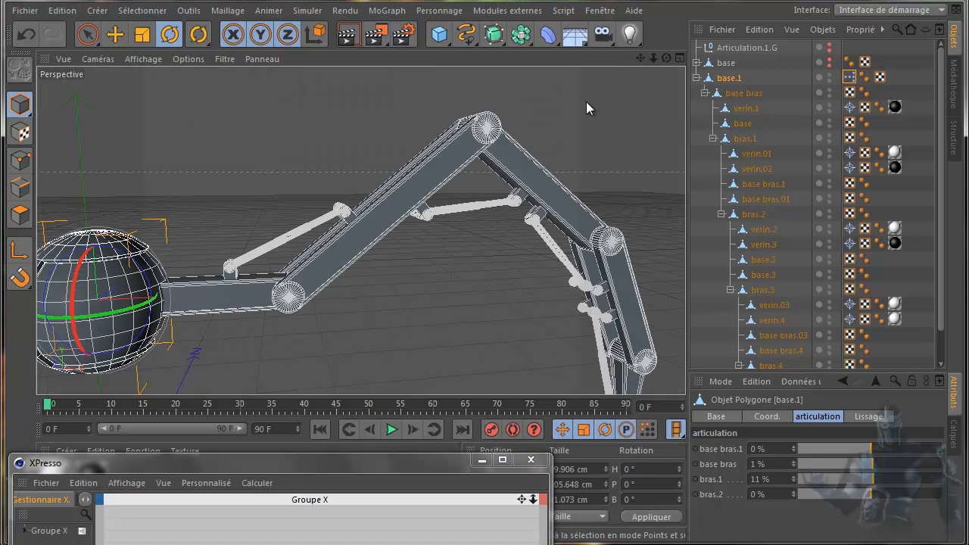
pyautogui.moveTo(641, 59); pyautogui.dragTo(844, 160)
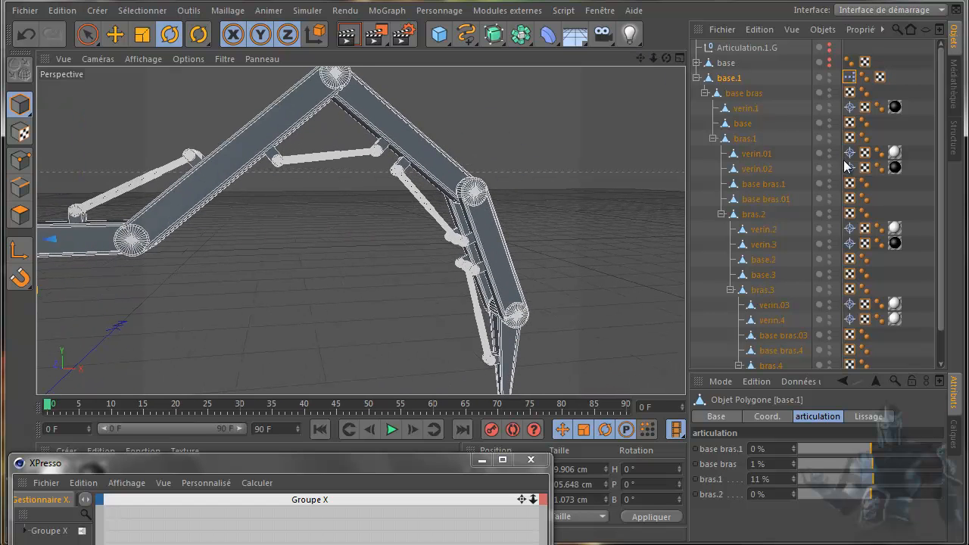
pyautogui.click(760, 292)
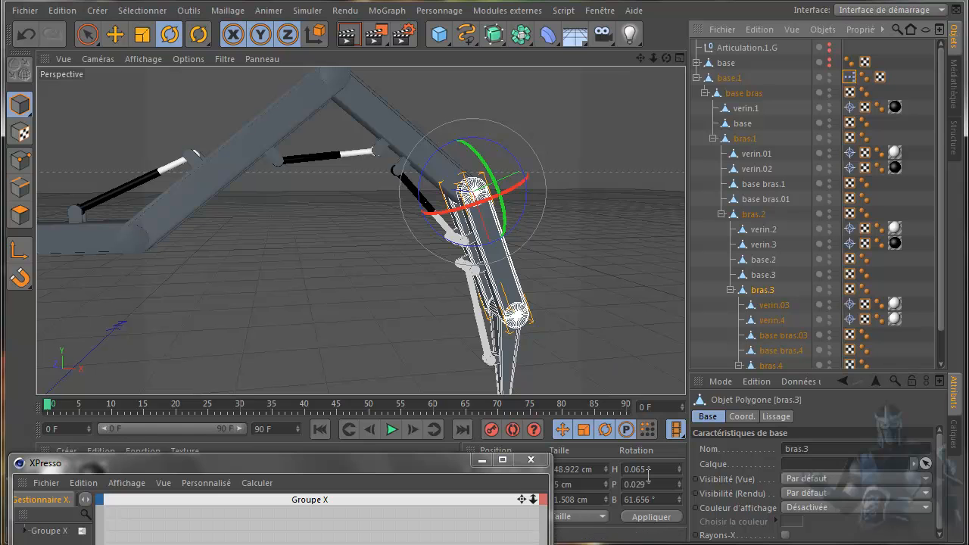
pyautogui.click(20, 249)
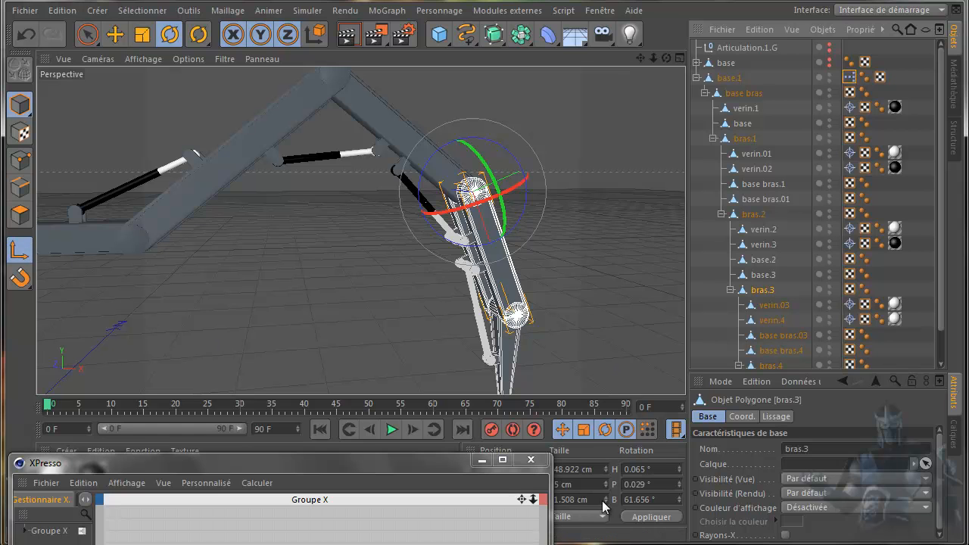
pyautogui.doubleClick(657, 469)
pyautogui.write('0')
pyautogui.doubleClick(659, 483)
pyautogui.write('0')
pyautogui.doubleClick(637, 500)
pyautogui.write('0')
pyautogui.click(648, 518)
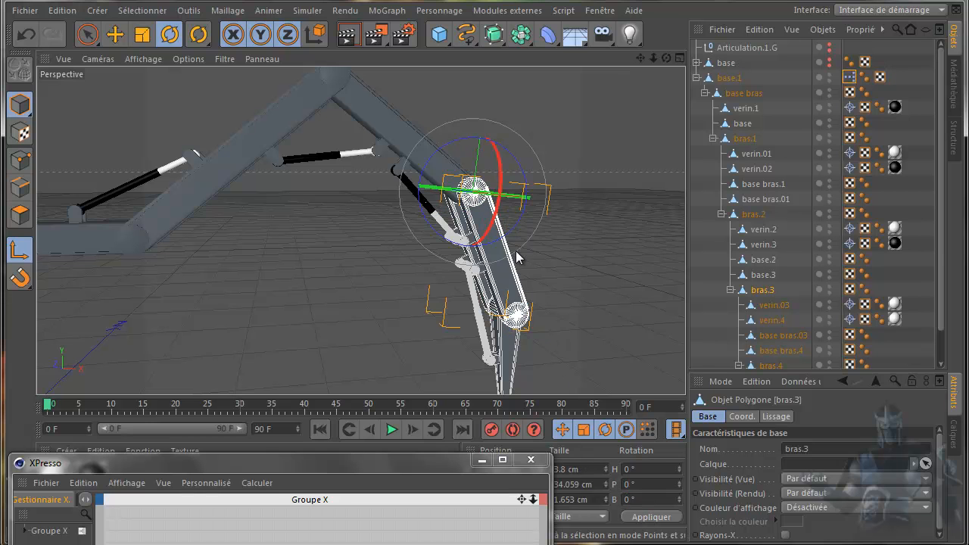
# Try rotating bras.3 about its bank axis to find its travel limits, and undo the rotations
pyautogui.moveTo(511, 232); pyautogui.dragTo(524, 226)
pyautogui.click(25, 35)
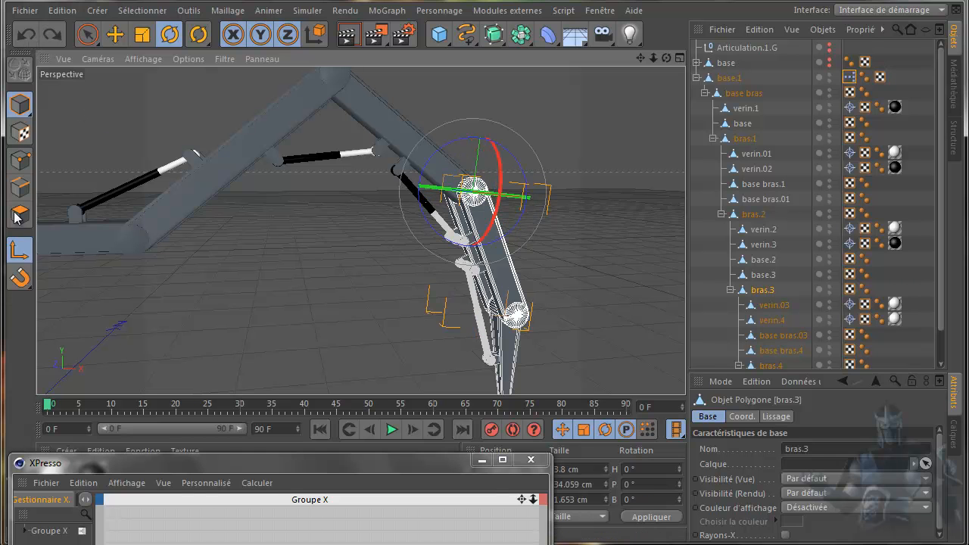
pyautogui.moveTo(509, 228); pyautogui.dragTo(530, 227)
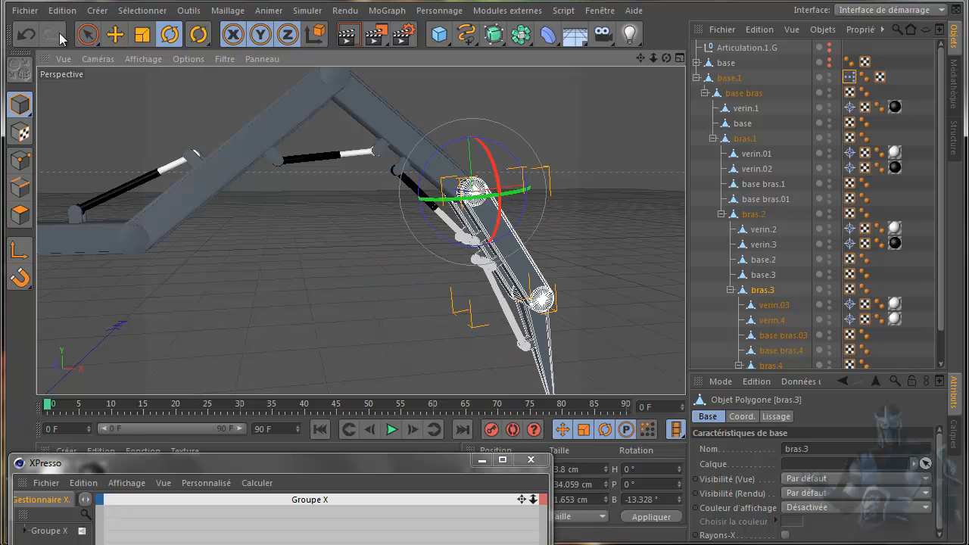
pyautogui.click(26, 35)
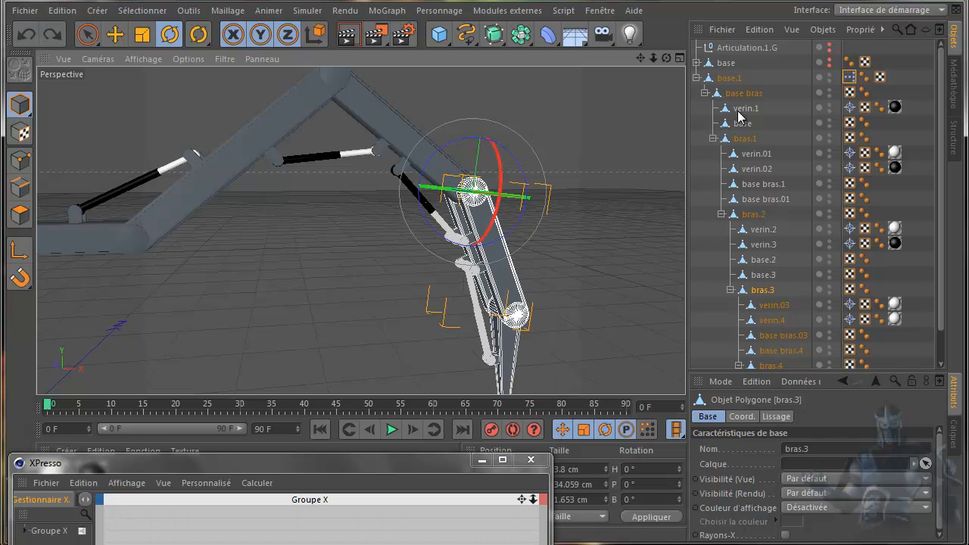
# Open the user data management of base.1 and add another entry to the articulation group
pyautogui.click(728, 78)
pyautogui.click(792, 381)
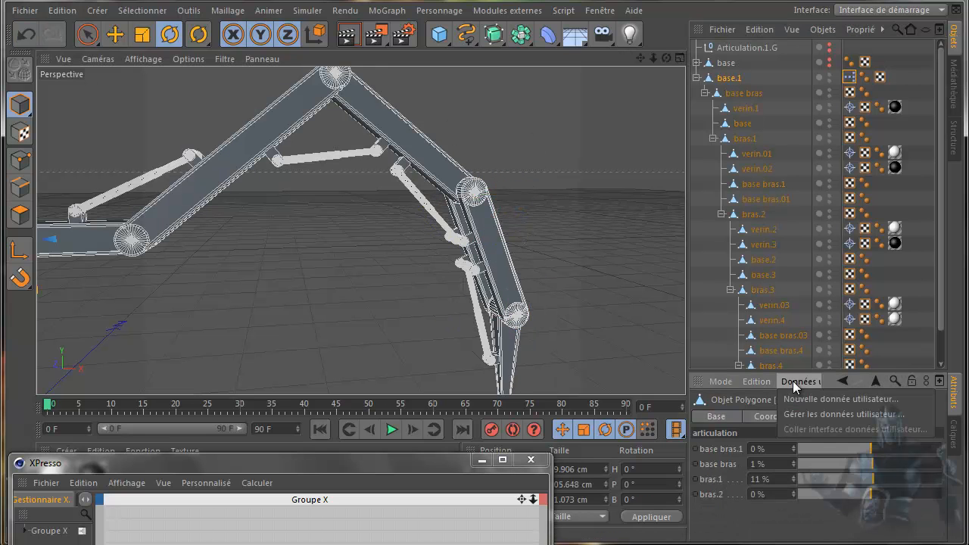
pyautogui.click(804, 409)
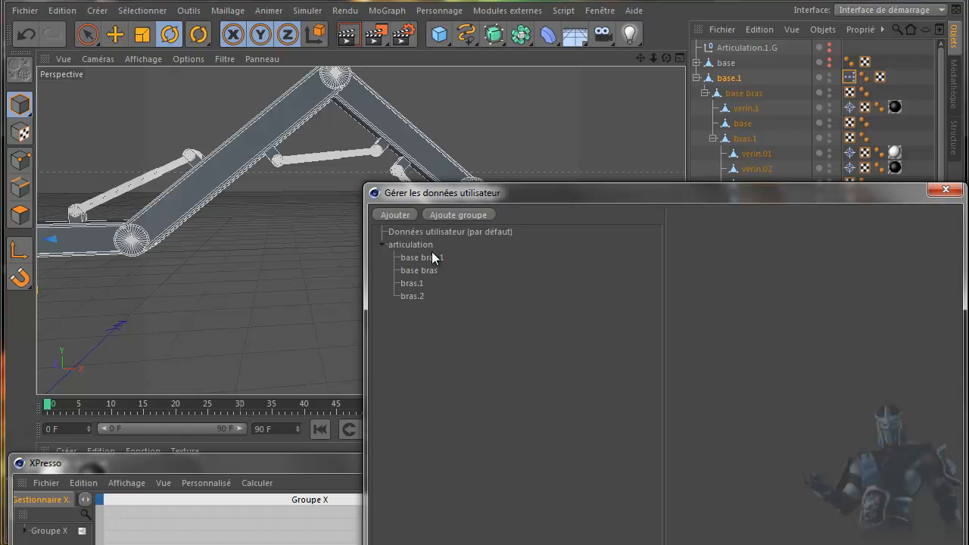
pyautogui.click(412, 246)
pyautogui.click(394, 215)
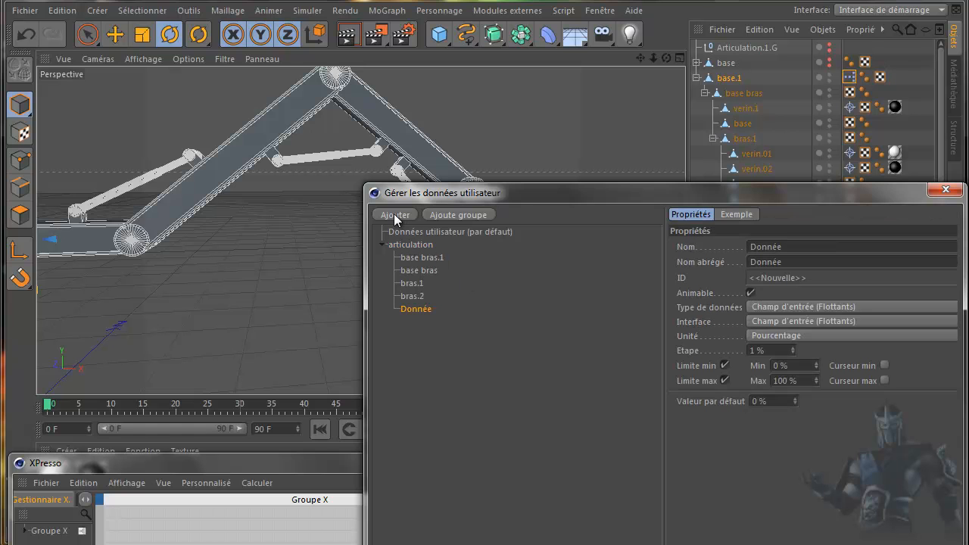
# Name the new user data entry bras.3 and give it the interface Curseur et champ d'entrée (Flottants)
pyautogui.moveTo(790, 255); pyautogui.dragTo(713, 247)
pyautogui.write('bras. 3')
pyautogui.press('BackSpace')
pyautogui.write('3')
pyautogui.click(781, 321)
pyautogui.click(803, 352)
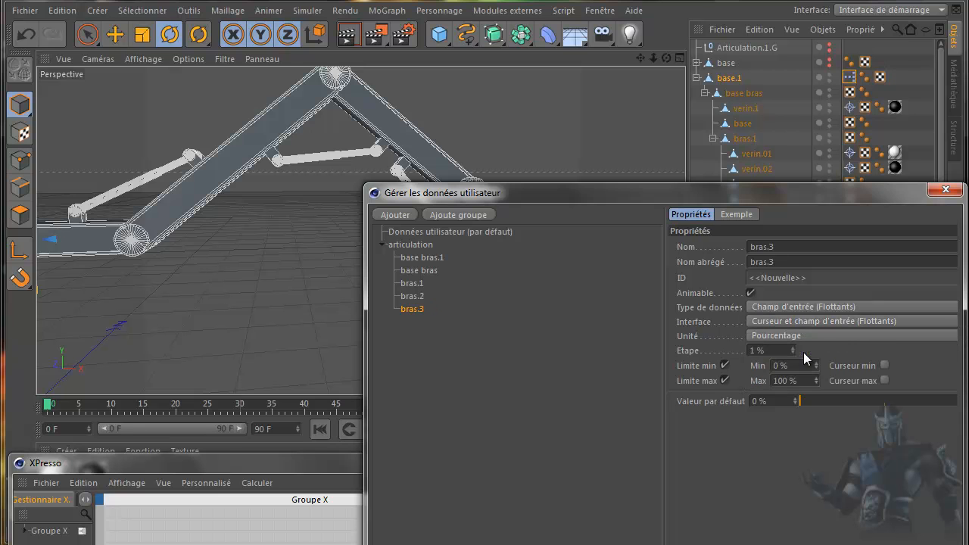
# Limit the bras.3 entry to a minimum of -20 % and a maximum of 20 %, and accept the user data
pyautogui.write('-20')
pyautogui.press('Return')
pyautogui.moveTo(802, 380); pyautogui.dragTo(767, 384)
pyautogui.write('20')
pyautogui.press('Return')
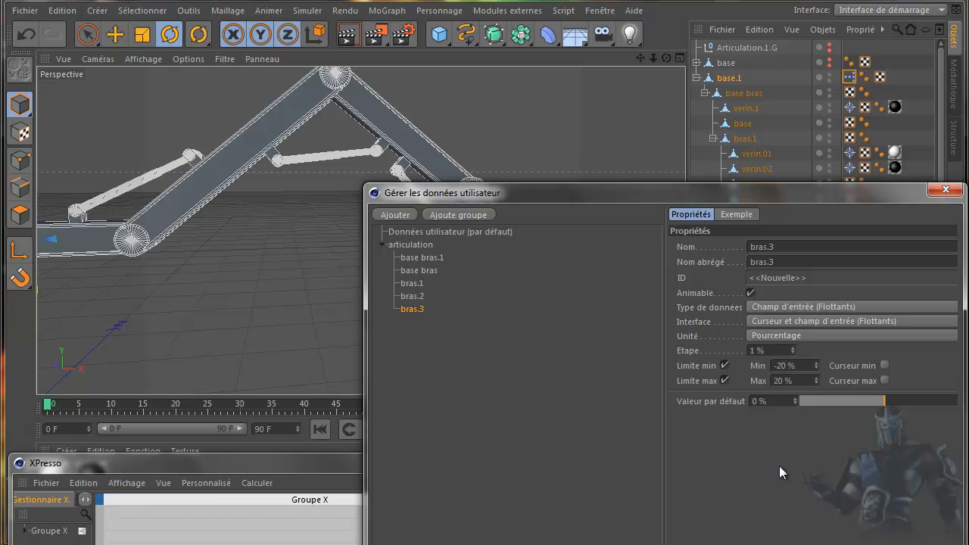
pyautogui.moveTo(650, 191); pyautogui.dragTo(393, 60)
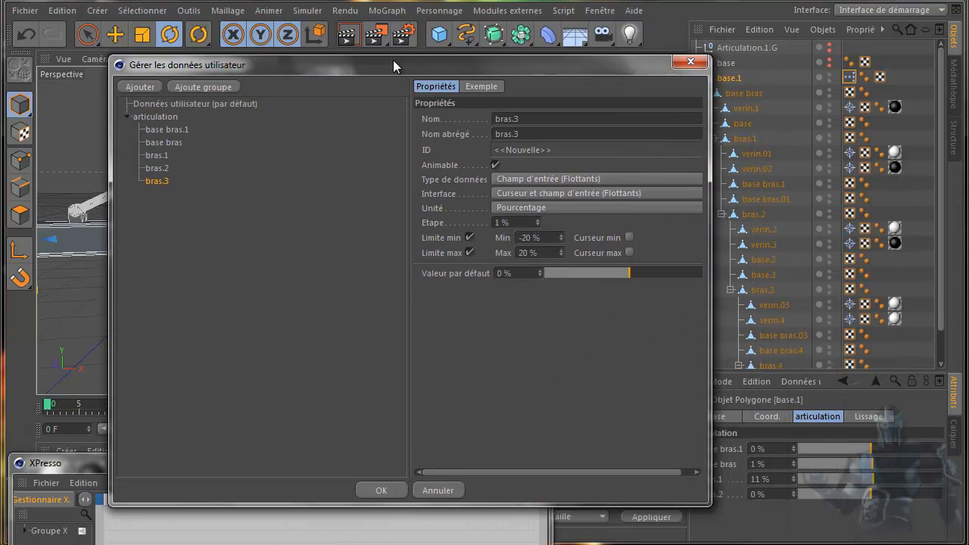
pyautogui.click(382, 490)
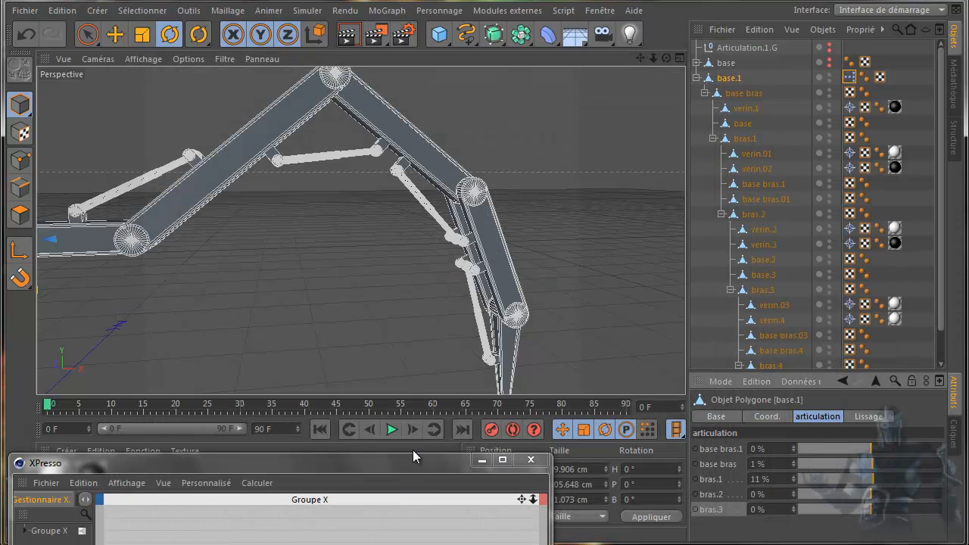
# Add the bras.3 articulation entry as an output port on the base.1 node in XPresso
pyautogui.moveTo(413, 459); pyautogui.dragTo(484, 32)
pyautogui.click(271, 152)
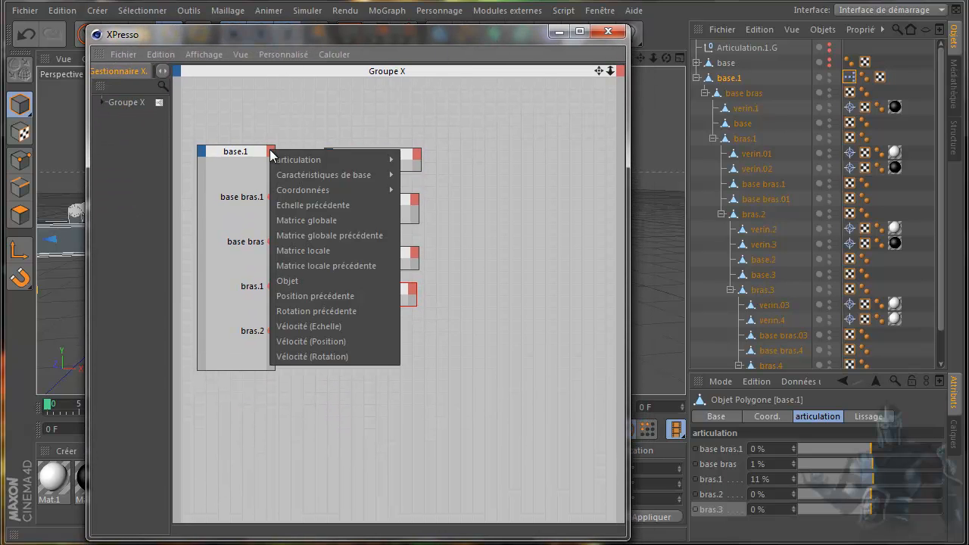
pyautogui.moveTo(308, 160)
pyautogui.click(415, 221)
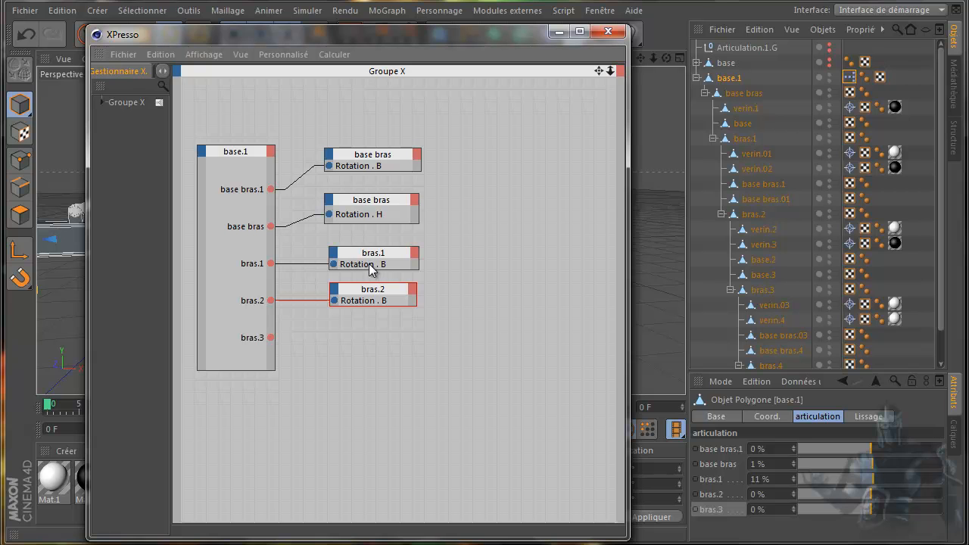
# Add a bras.3 object node with a Rotation . B input below bras.2, and connect the base.1 node's bras.3 output to it
pyautogui.moveTo(761, 294); pyautogui.dragTo(416, 338)
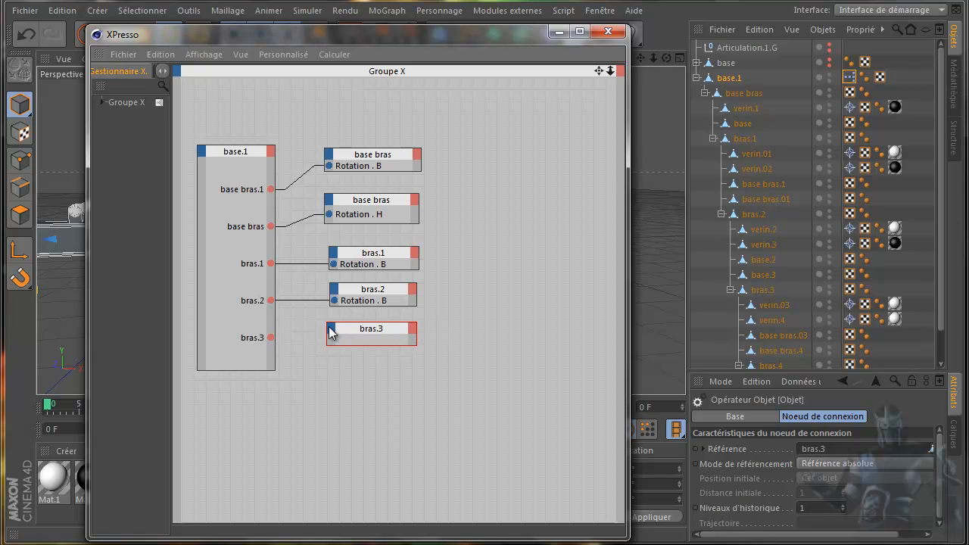
pyautogui.click(331, 333)
pyautogui.moveTo(356, 366)
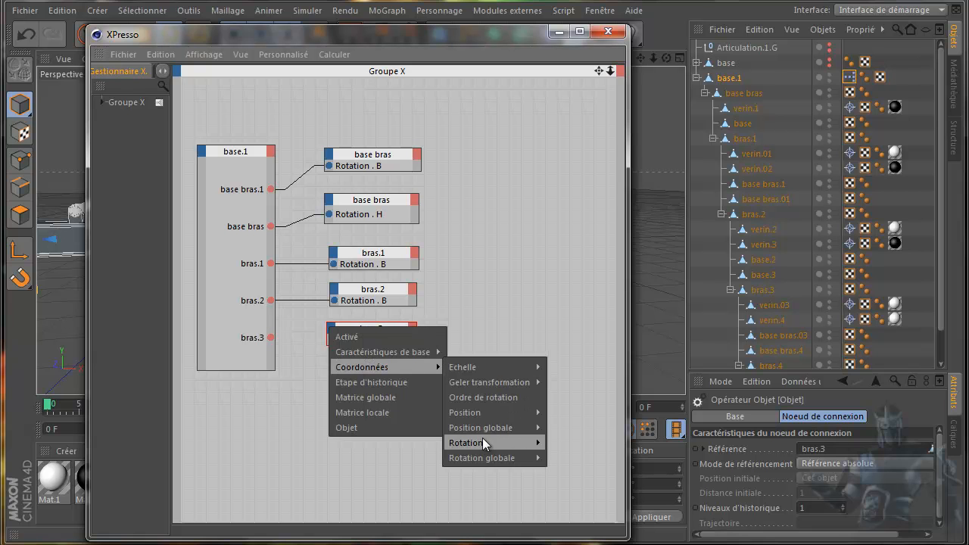
pyautogui.moveTo(483, 442)
pyautogui.click(566, 484)
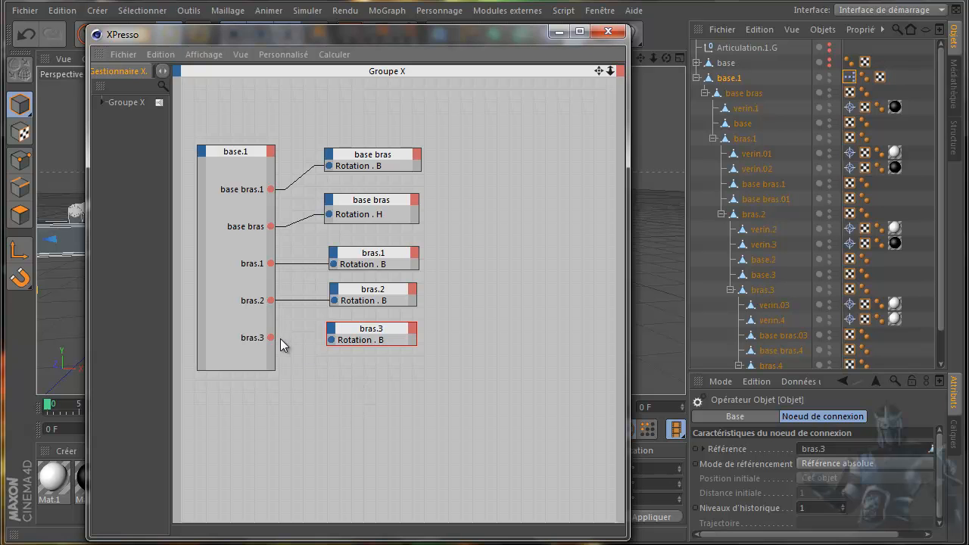
pyautogui.moveTo(271, 338); pyautogui.dragTo(332, 340)
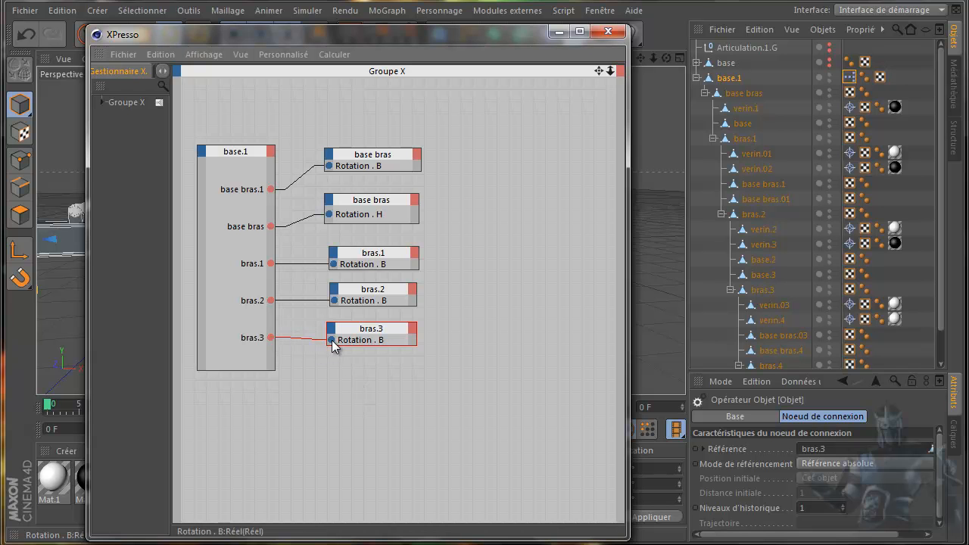
# Move the XPresso window out of the way, select base.1 and test the bras.3 articulation slider
pyautogui.moveTo(493, 36); pyautogui.dragTo(413, 478)
pyautogui.click(730, 78)
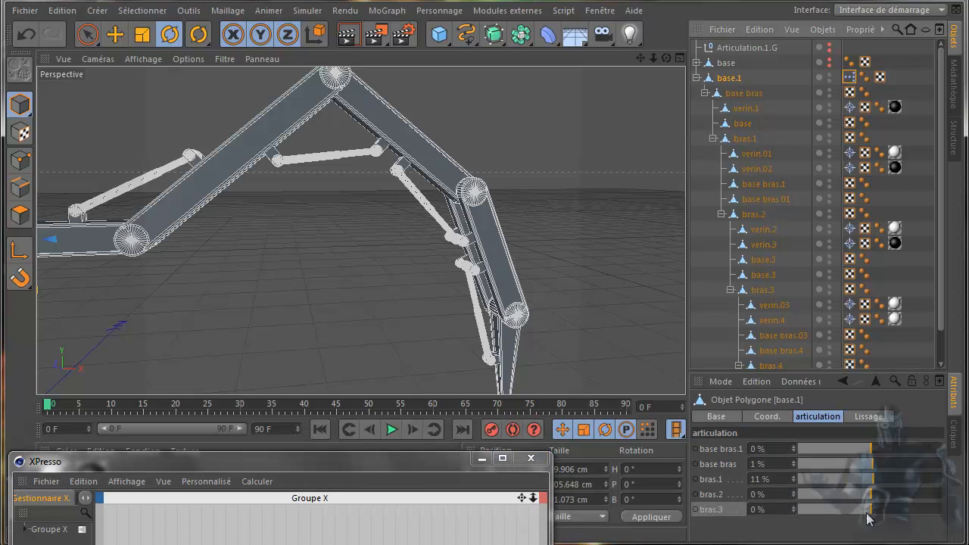
pyautogui.moveTo(872, 512)
pyautogui.mouseDown()
pyautogui.moveTo(794, 515)
pyautogui.moveTo(938, 516)
pyautogui.moveTo(943, 530)
pyautogui.moveTo(802, 535)
pyautogui.moveTo(870, 524)
pyautogui.mouseUp()
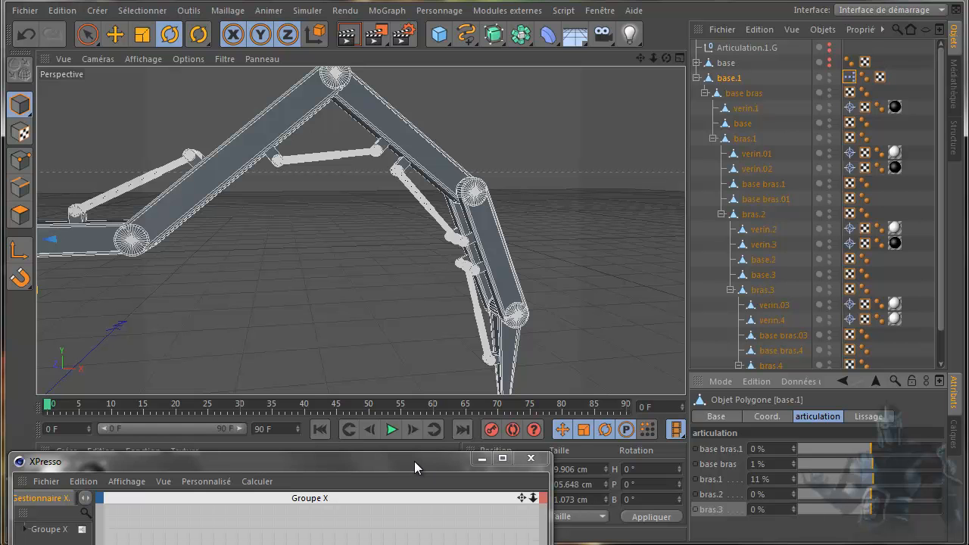
# Select bras.4 and try to zero its H, P and B rotation in object axis mode
pyautogui.click(769, 366)
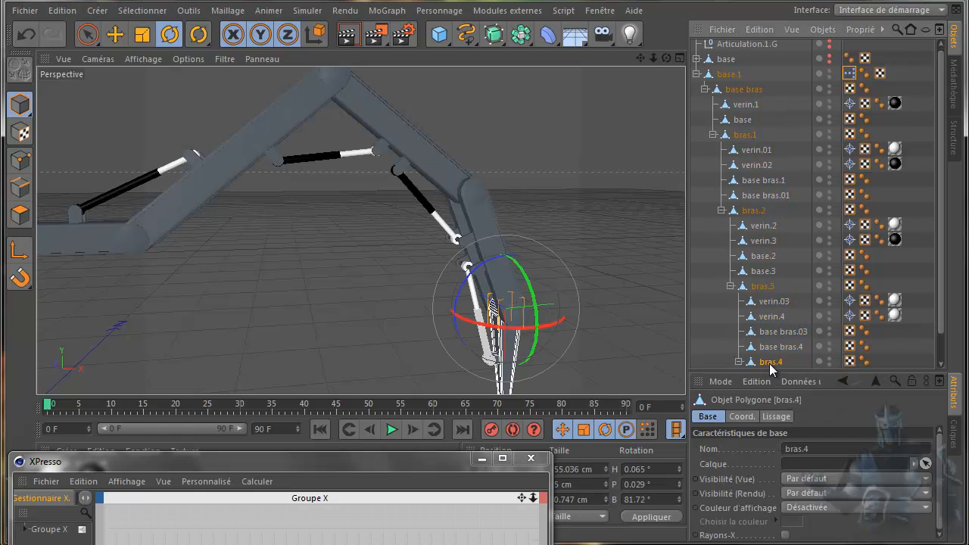
pyautogui.click(618, 468)
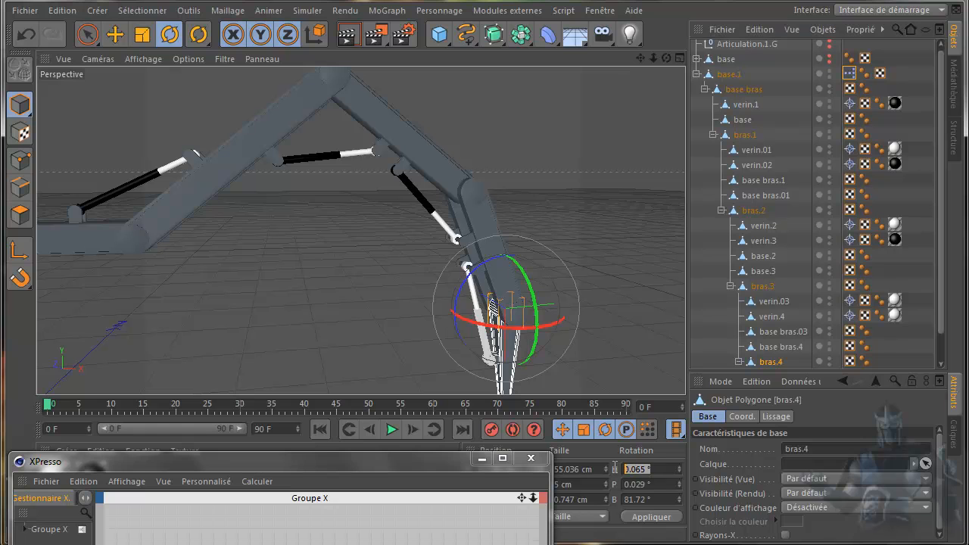
pyautogui.click(22, 250)
pyautogui.moveTo(659, 469); pyautogui.dragTo(614, 498)
pyautogui.write('00')
pyautogui.write('0')
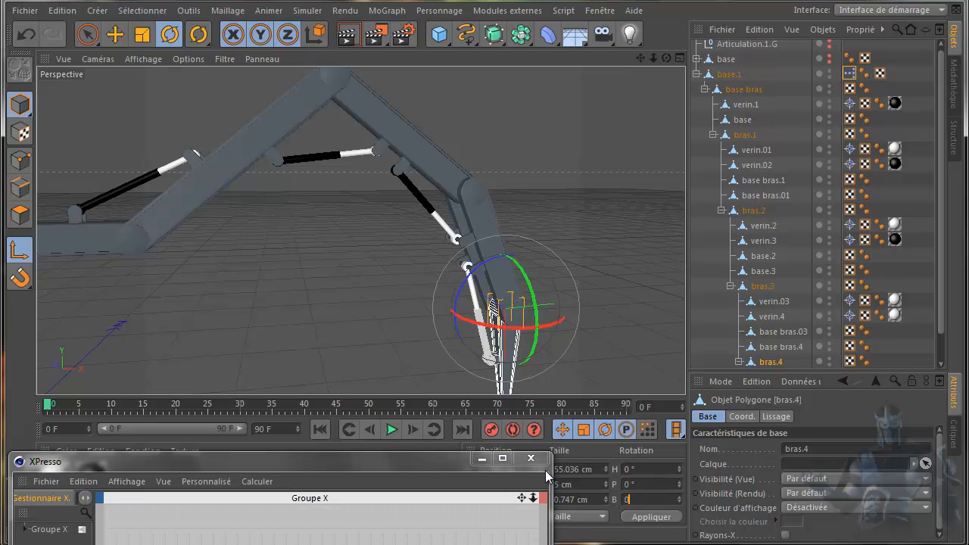
pyautogui.click(13, 252)
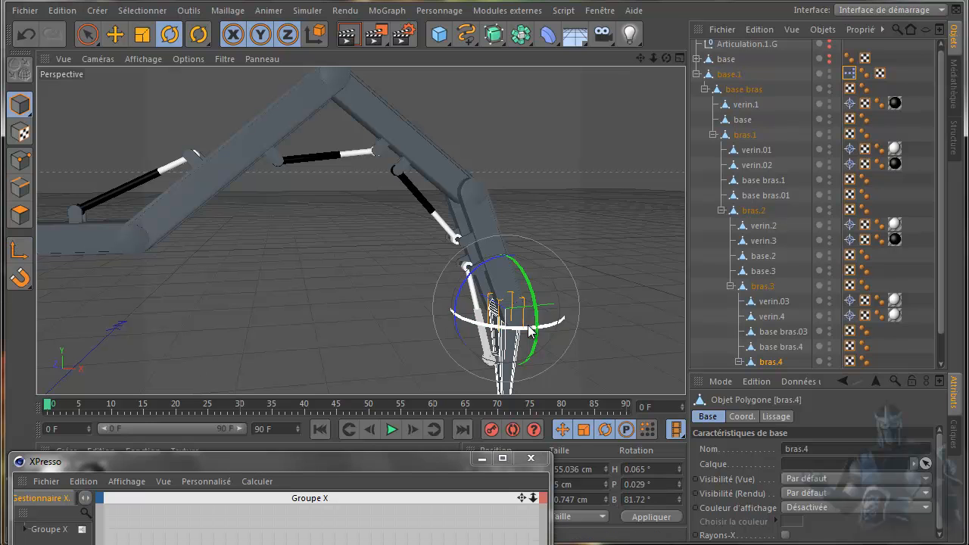
# Test-rotate bras.4 slightly around its joint and undo the rotation
pyautogui.moveTo(468, 281)
pyautogui.mouseDown()
pyautogui.moveTo(453, 292)
pyautogui.moveTo(465, 282)
pyautogui.mouseUp()
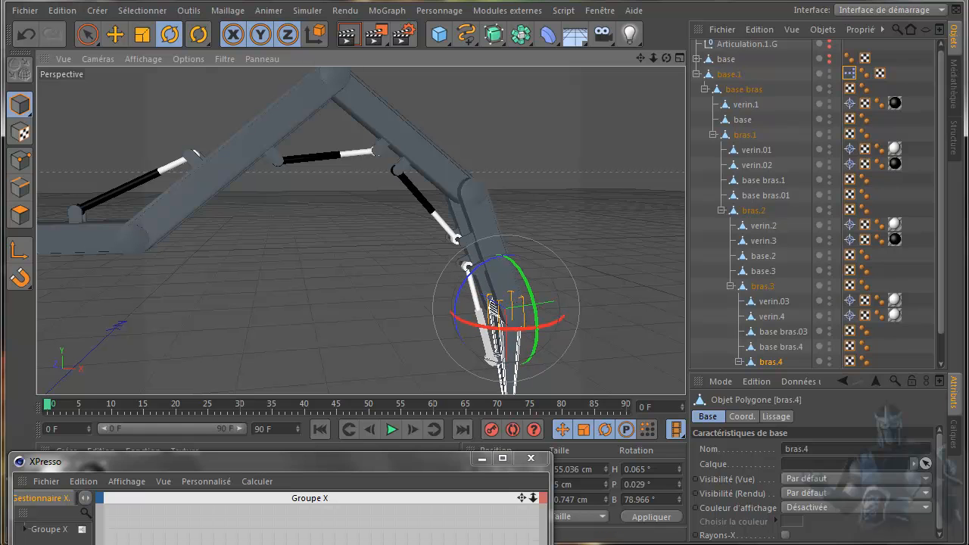
pyautogui.click(25, 34)
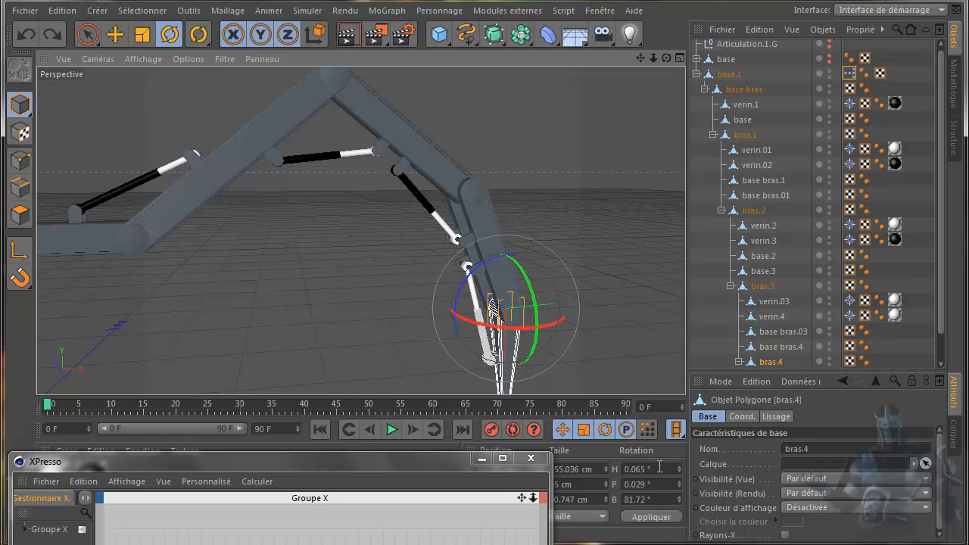
# Align the bras.4 object axis by applying a rotation of 0° for H, P and B in axis mode
pyautogui.click(30, 252)
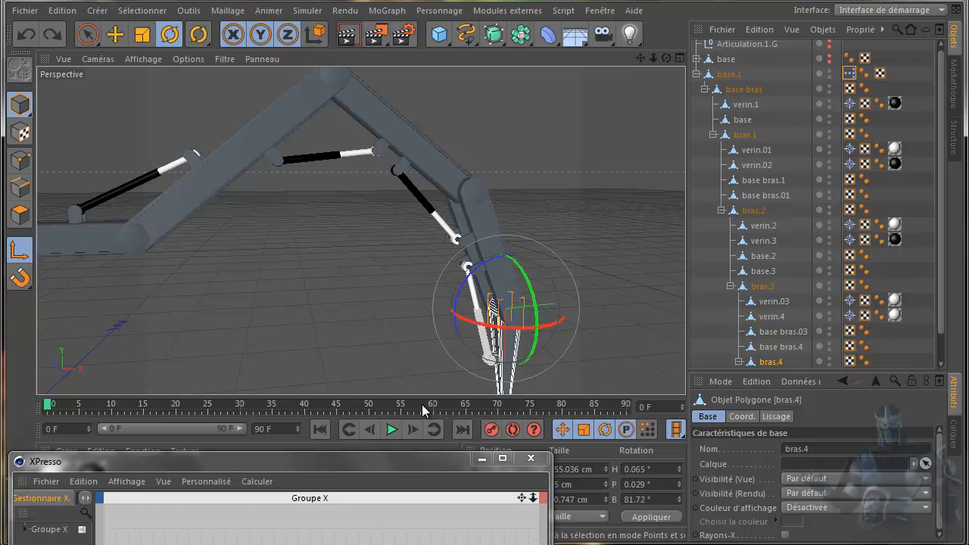
pyautogui.doubleClick(654, 469)
pyautogui.write('0')
pyautogui.click(650, 483)
pyautogui.doubleClick(650, 484)
pyautogui.write('0')
pyautogui.doubleClick(652, 499)
pyautogui.write('0')
pyautogui.click(652, 518)
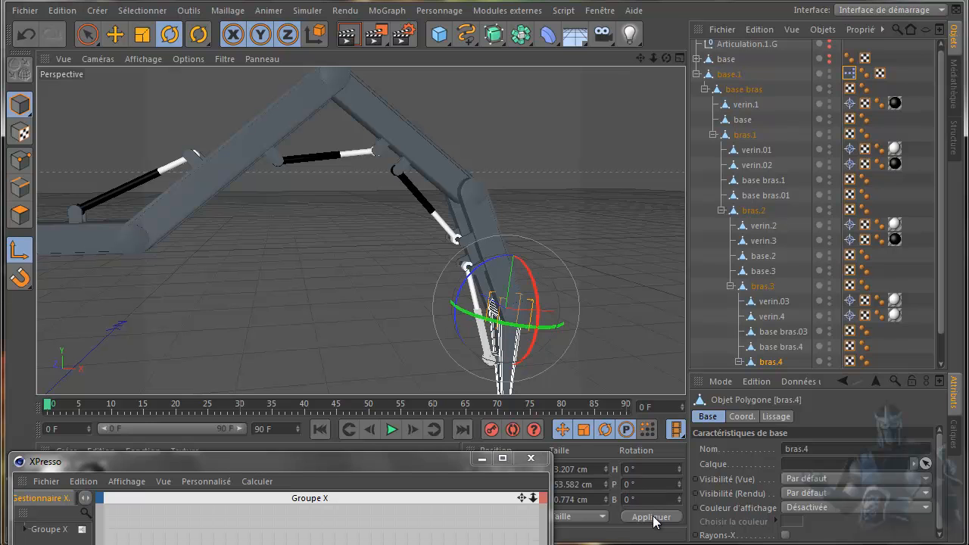
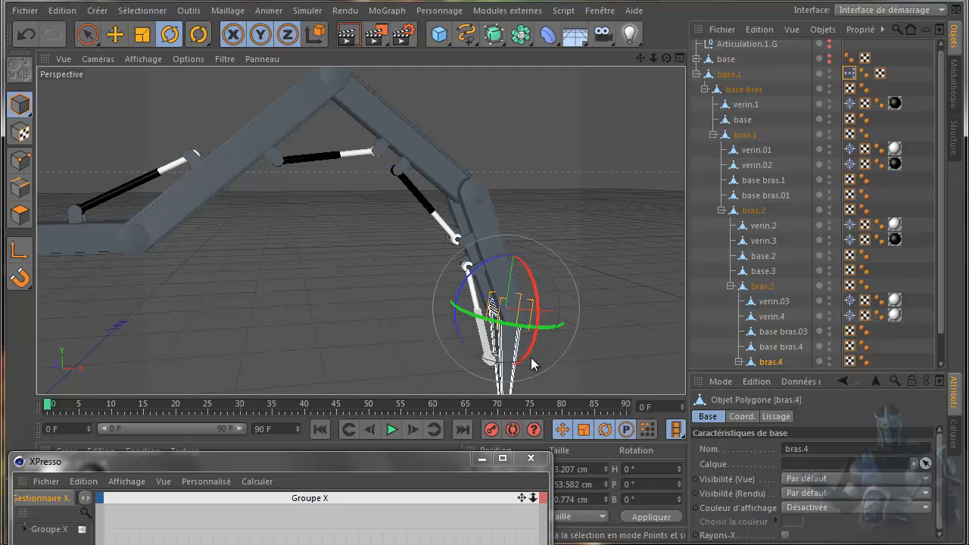
# Test the realigned bras.4 axis by rotating the part about 1.4° in B, and undo the rotation
pyautogui.moveTo(465, 287)
pyautogui.mouseDown()
pyautogui.moveTo(455, 301)
pyautogui.moveTo(488, 276)
pyautogui.moveTo(482, 288)
pyautogui.moveTo(477, 280)
pyautogui.mouseUp()
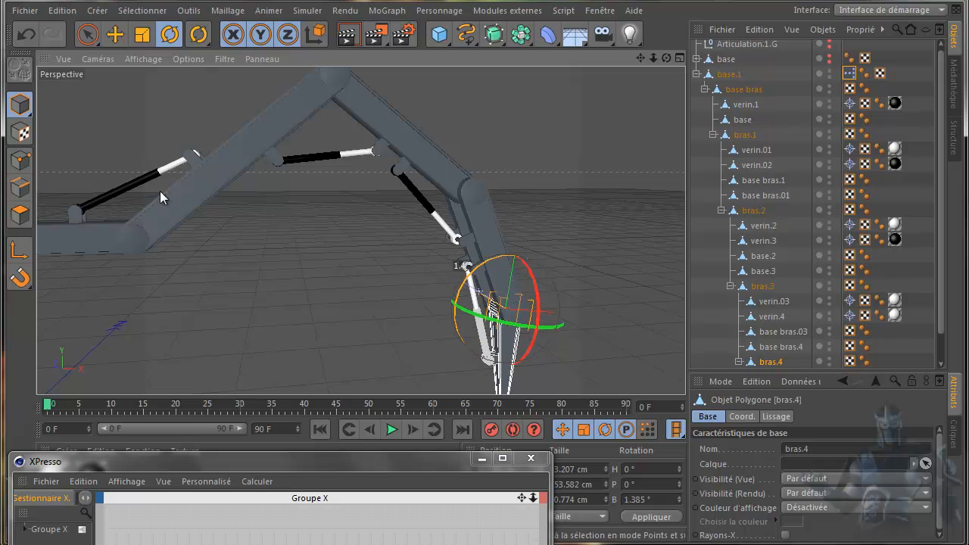
pyautogui.click(26, 33)
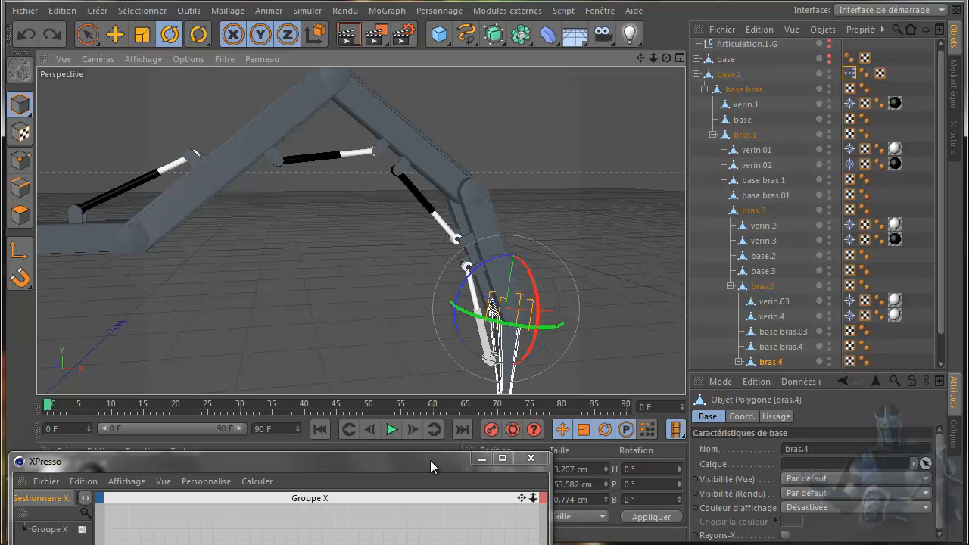
# Bring the XPresso window back, select base.1 and add a user data entry named bras.4 to its articulation group
pyautogui.moveTo(414, 461); pyautogui.dragTo(380, 52)
pyautogui.click(728, 74)
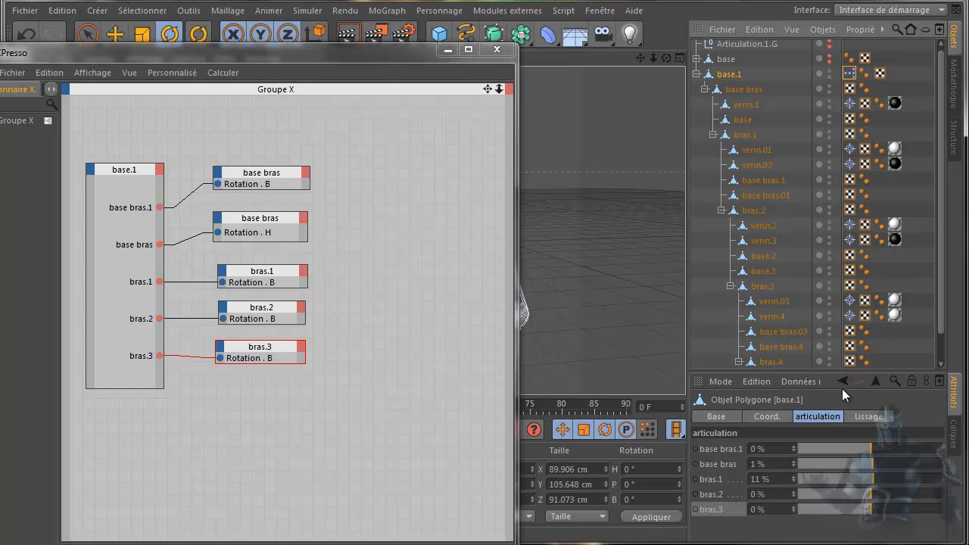
pyautogui.click(797, 380)
pyautogui.click(810, 414)
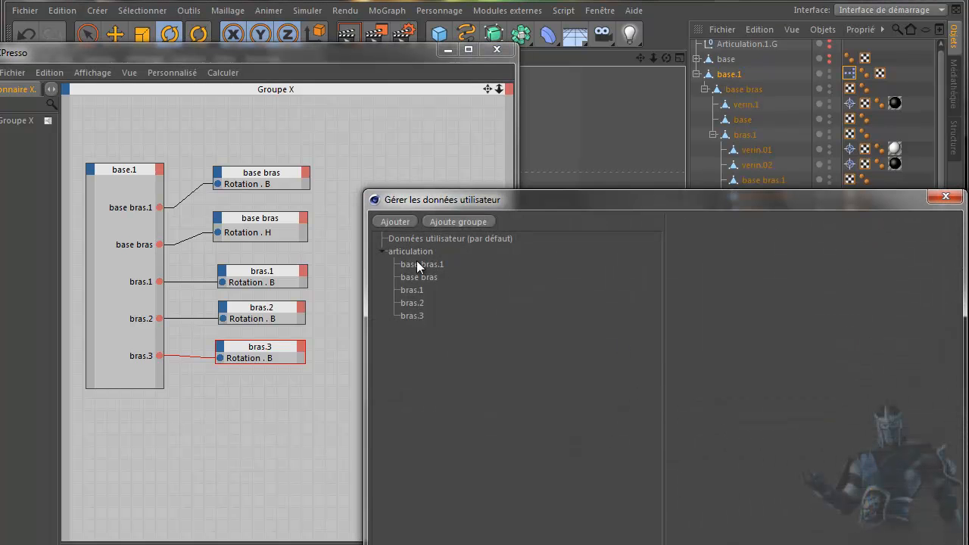
pyautogui.click(414, 250)
pyautogui.click(395, 221)
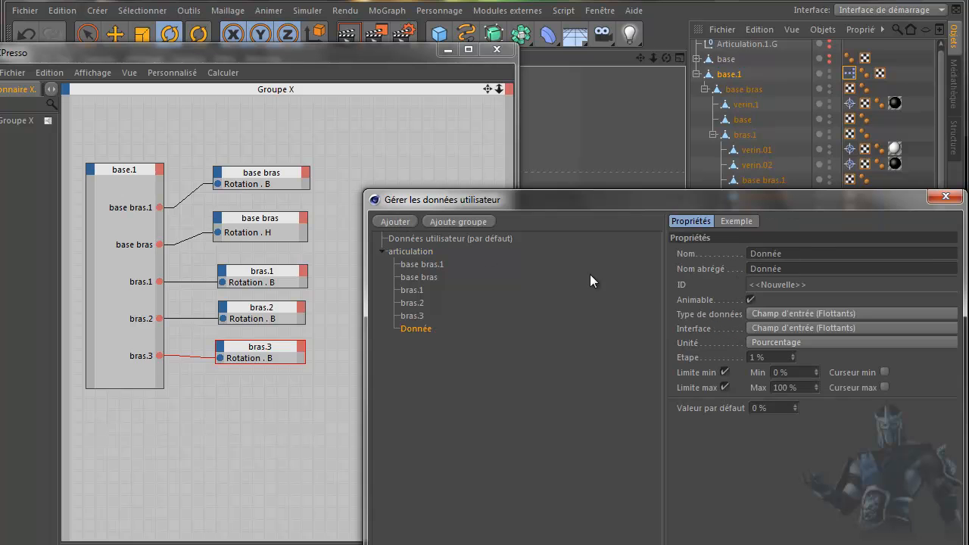
pyautogui.moveTo(803, 248); pyautogui.dragTo(739, 248)
pyautogui.write('bras.4')
# Give the bras.4 entry a Curseur et champ d'entrée (Flottants) interface limited to -15 % and 15 %, and accept the user data
pyautogui.click(786, 323)
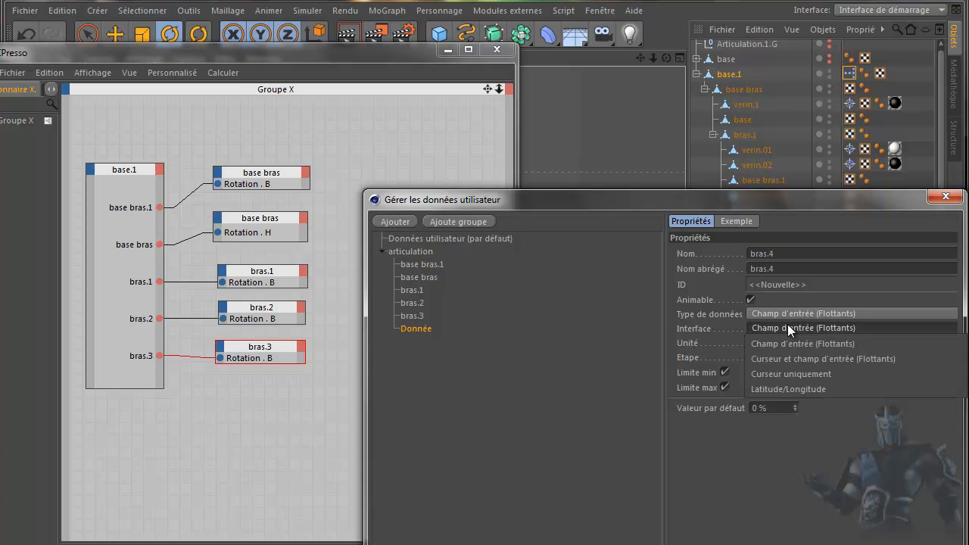
pyautogui.click(788, 343)
pyautogui.click(787, 372)
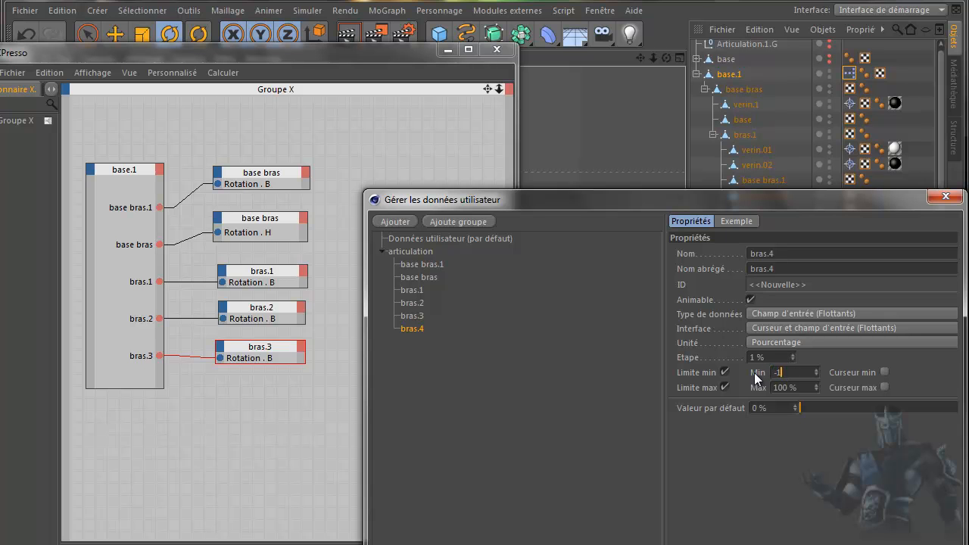
pyautogui.write('-15')
pyautogui.press('Return')
pyautogui.click(776, 388)
pyautogui.write('15')
pyautogui.press('Return')
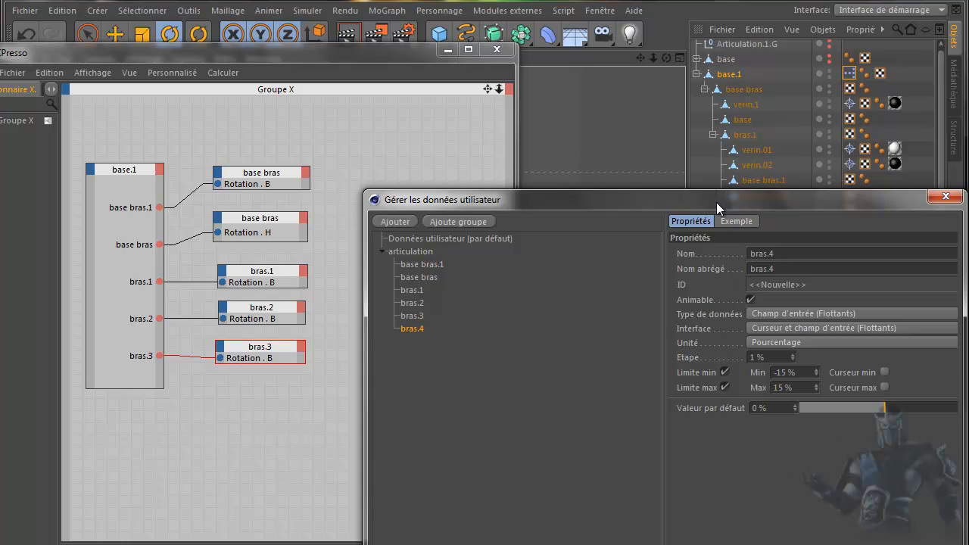
pyautogui.moveTo(716, 202); pyautogui.dragTo(394, 63)
pyautogui.click(323, 491)
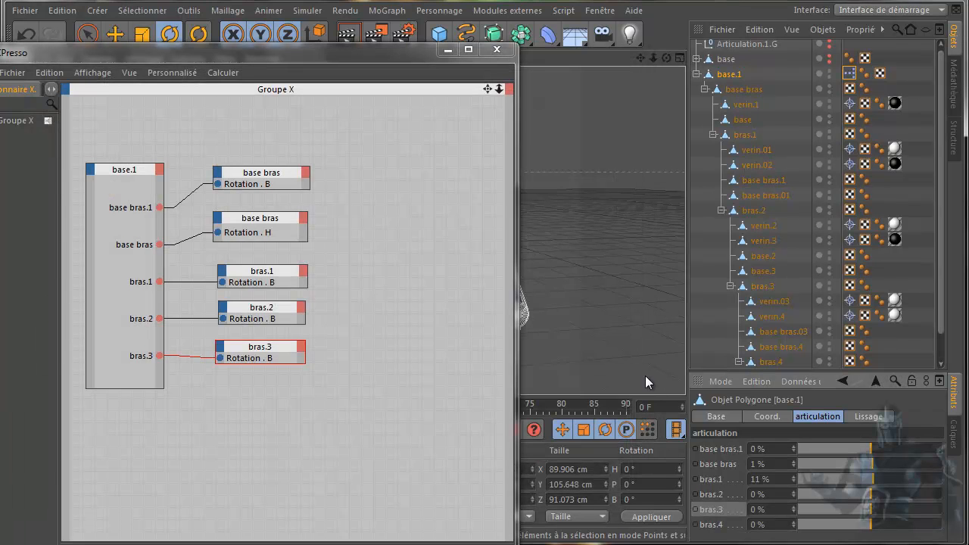
# Uncover the viewport and try the bras.4 articulation slider on base.1 at 1 %
pyautogui.click(715, 524)
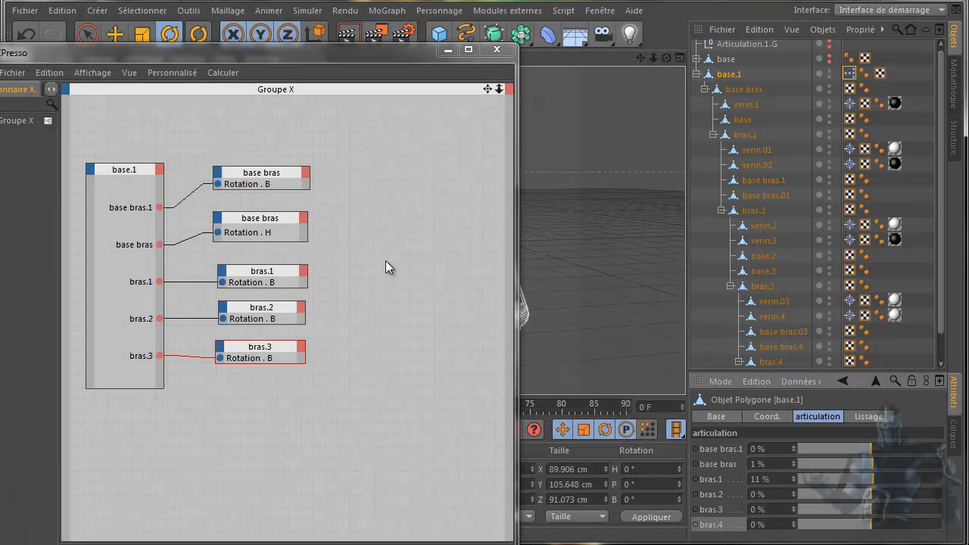
pyautogui.moveTo(335, 56); pyautogui.dragTo(322, 467)
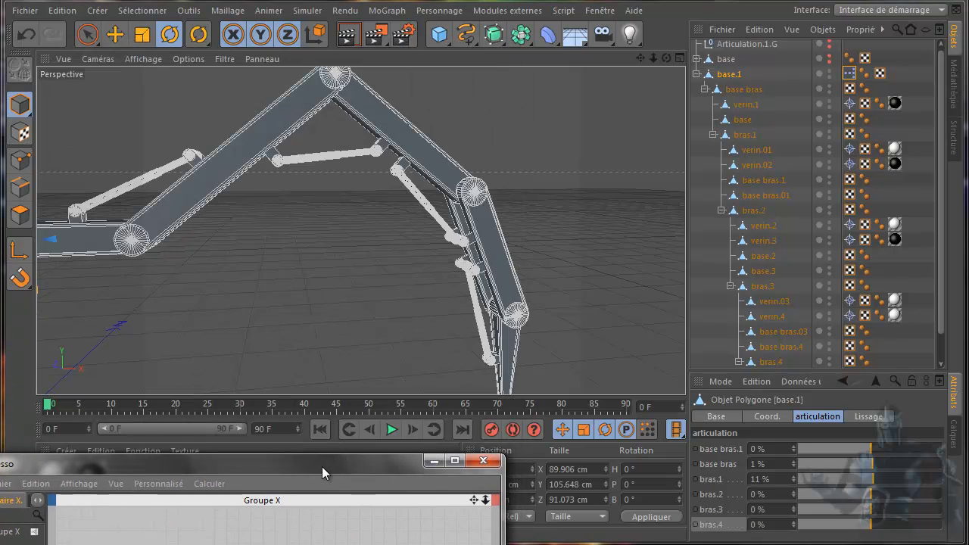
pyautogui.moveTo(876, 528)
pyautogui.mouseDown()
pyautogui.moveTo(825, 527)
pyautogui.moveTo(895, 528)
pyautogui.moveTo(875, 528)
pyautogui.mouseUp()
# Bring the XPresso window back, add a bras.4 object node below bras.3 and widen it to match the other nodes
pyautogui.moveTo(334, 466); pyautogui.dragTo(393, 56)
pyautogui.moveTo(771, 359); pyautogui.dragTo(287, 394)
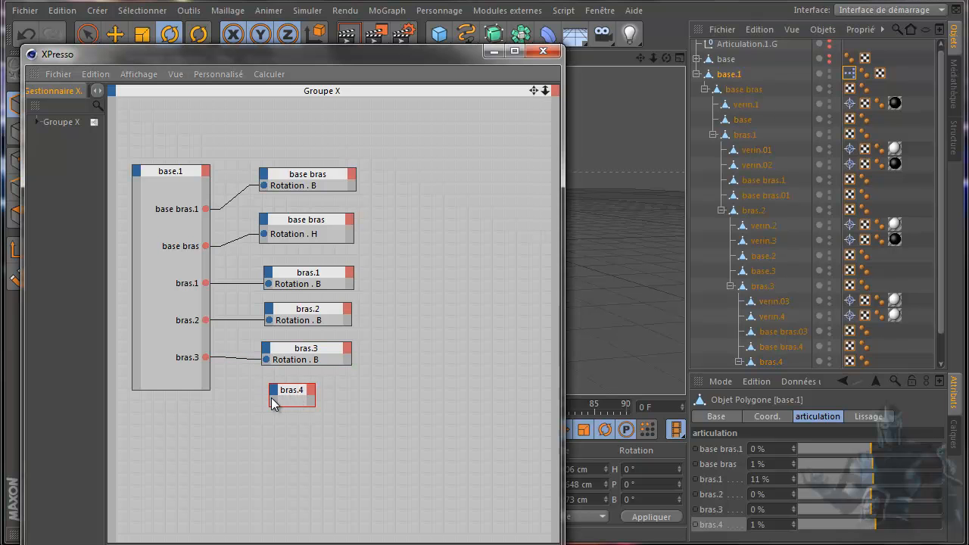
pyautogui.click(267, 397)
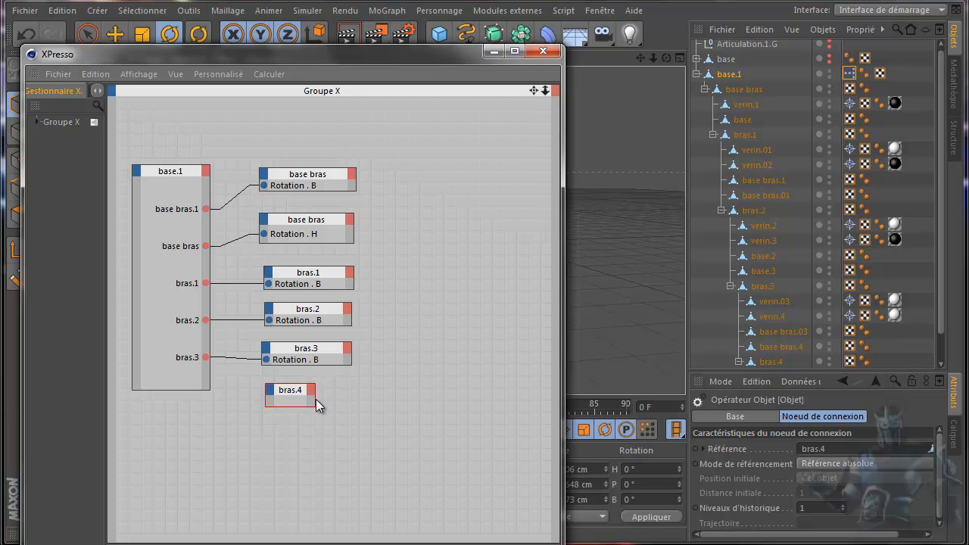
pyautogui.moveTo(315, 399); pyautogui.dragTo(349, 399)
# Lengthen the base.1 node in XPresso and add the bras.4 articulation entry as an output port
pyautogui.moveTo(175, 401); pyautogui.dragTo(176, 425)
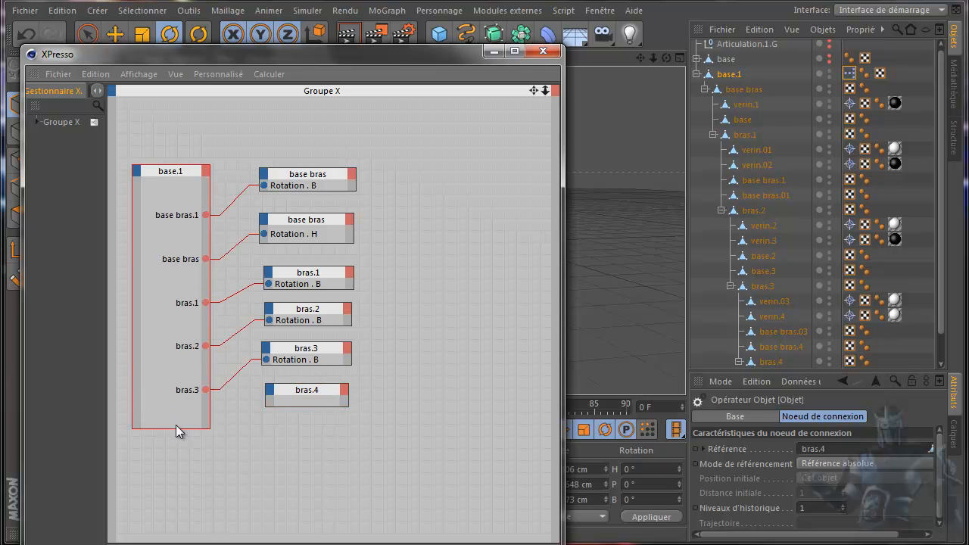
pyautogui.click(206, 171)
pyautogui.moveTo(284, 182)
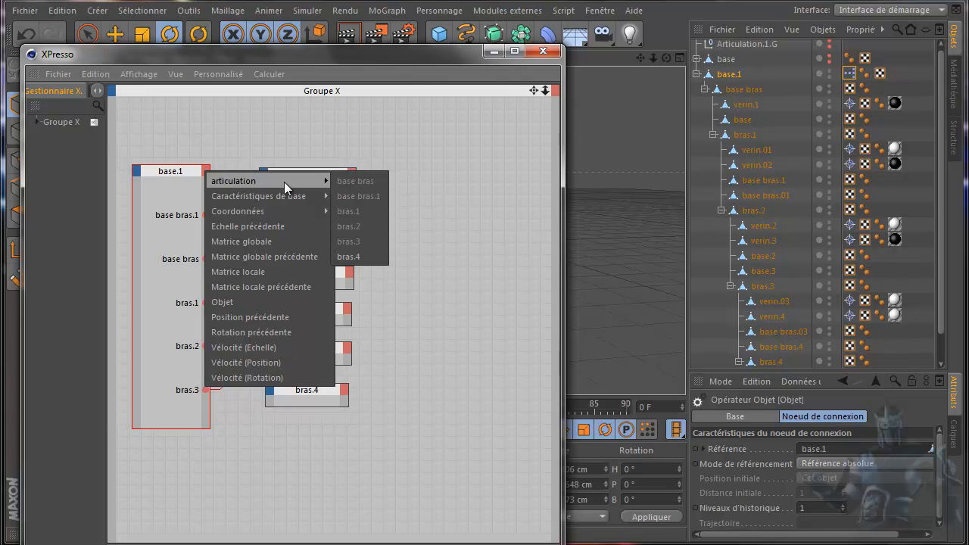
pyautogui.click(345, 255)
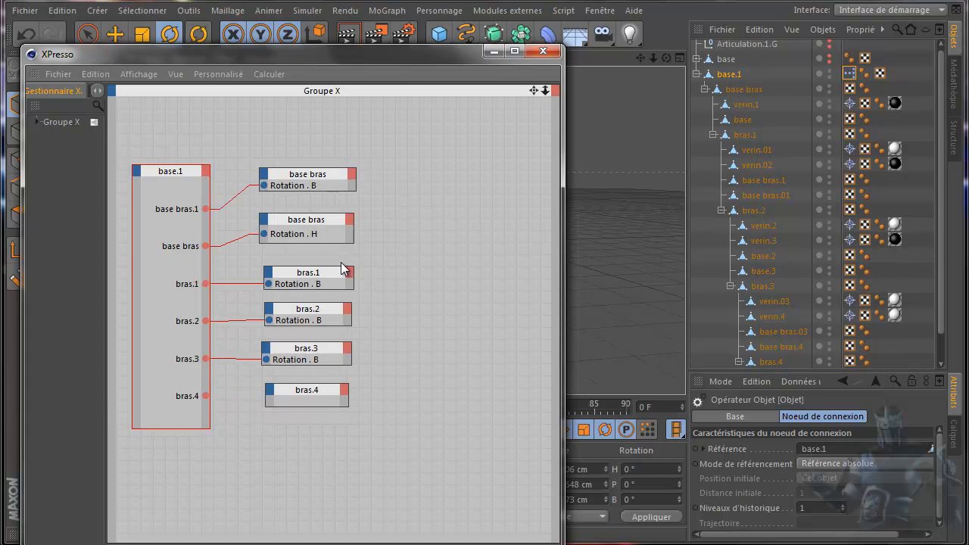
# Add a Rotation . B input to the bras.4 node and connect the base.1 node's bras.4 output to it
pyautogui.click(271, 395)
pyautogui.moveTo(298, 429)
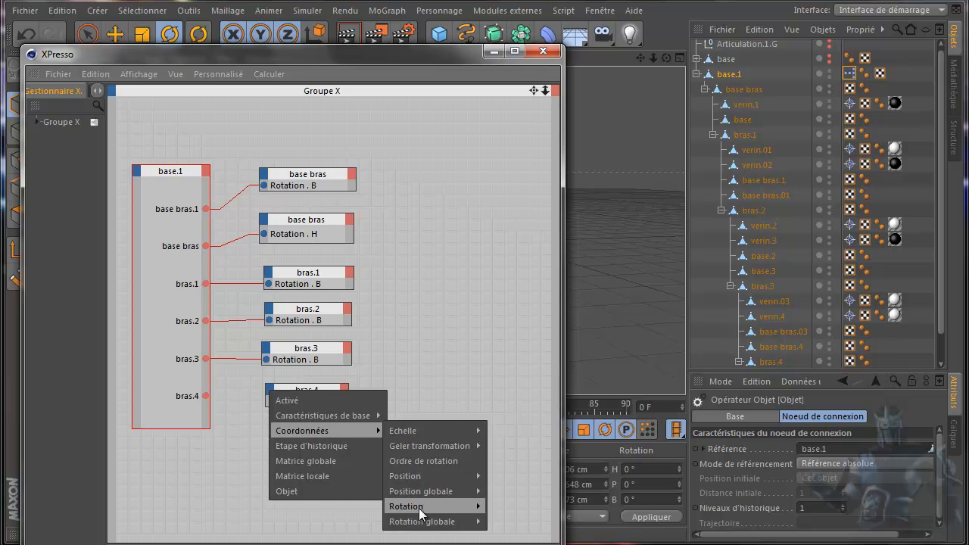
pyautogui.click(509, 535)
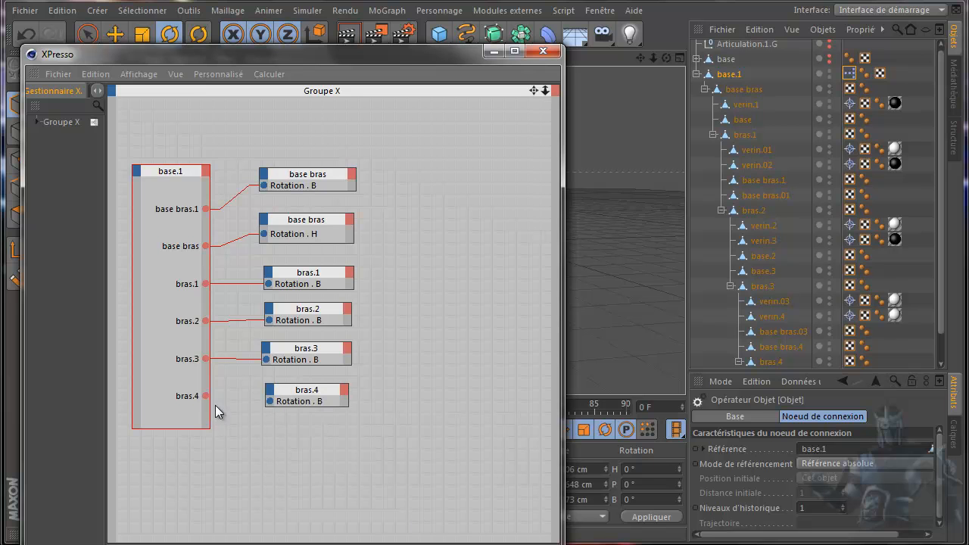
pyautogui.moveTo(205, 396); pyautogui.dragTo(270, 400)
# Close XPresso, collapse the base.1 hierarchy and select base.1, enlarging the area that shows its articulation sliders
pyautogui.click(543, 51)
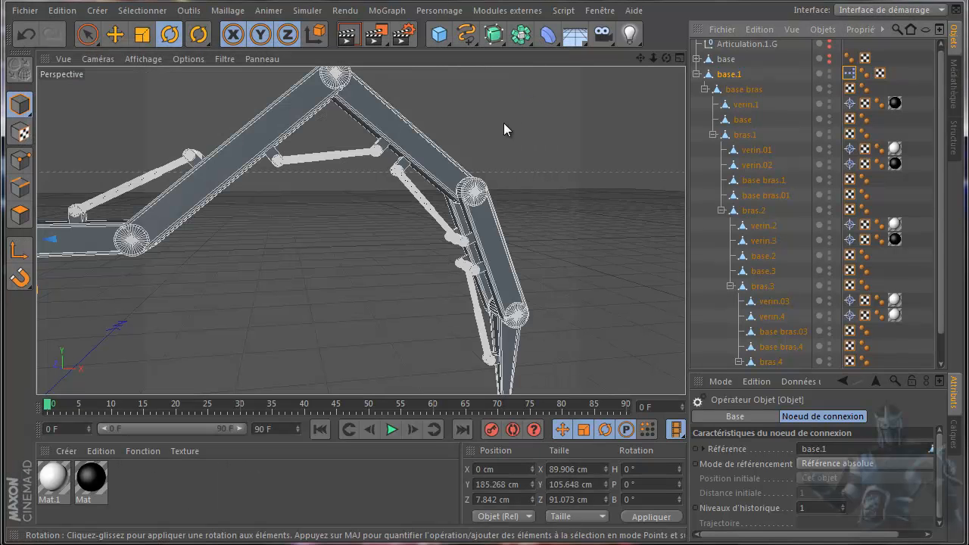
pyautogui.scroll(-4, 495, 258)
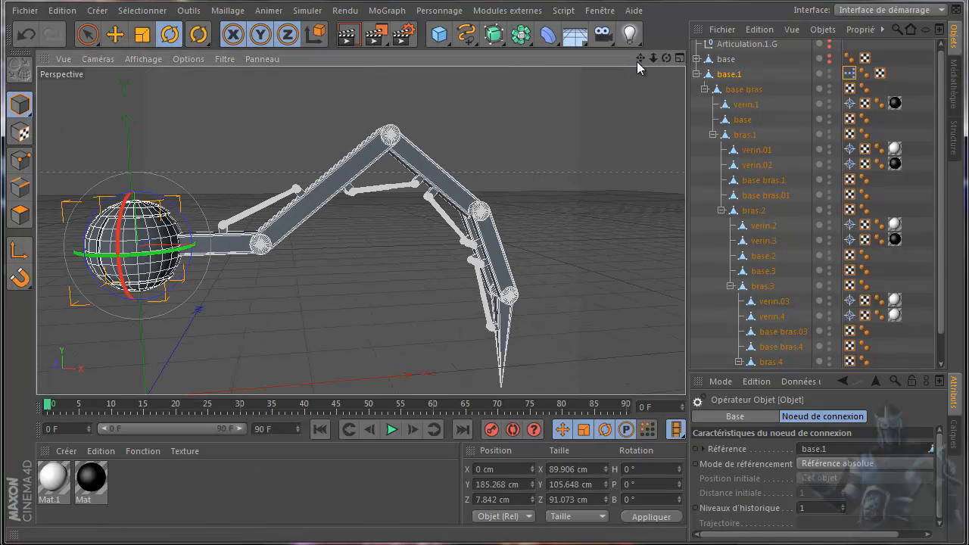
pyautogui.moveTo(639, 59); pyautogui.dragTo(485, 301)
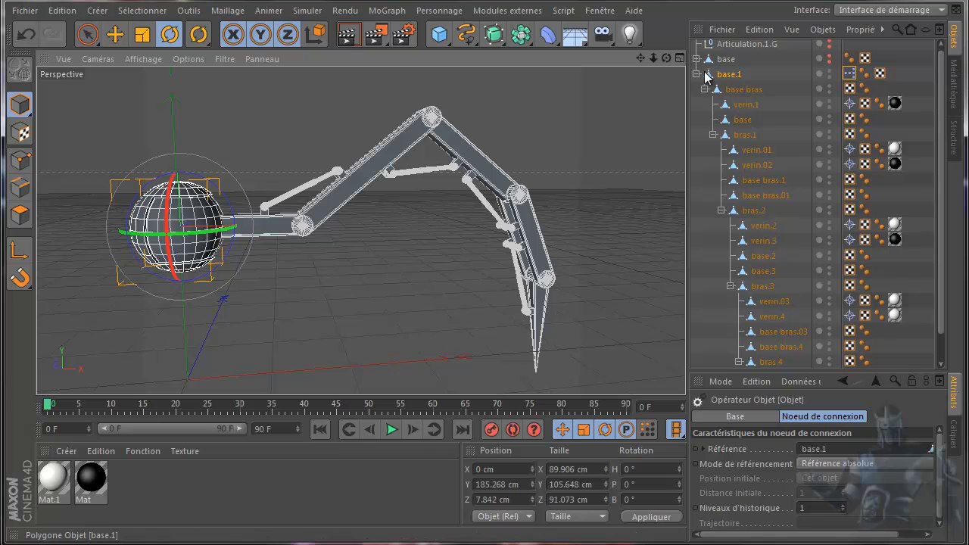
pyautogui.click(697, 74)
pyautogui.click(730, 78)
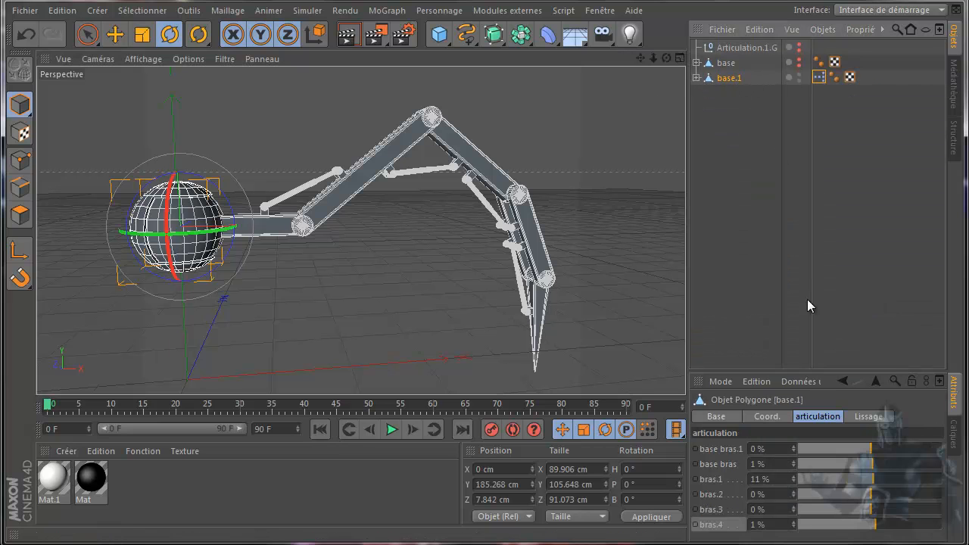
pyautogui.moveTo(828, 370); pyautogui.dragTo(828, 200)
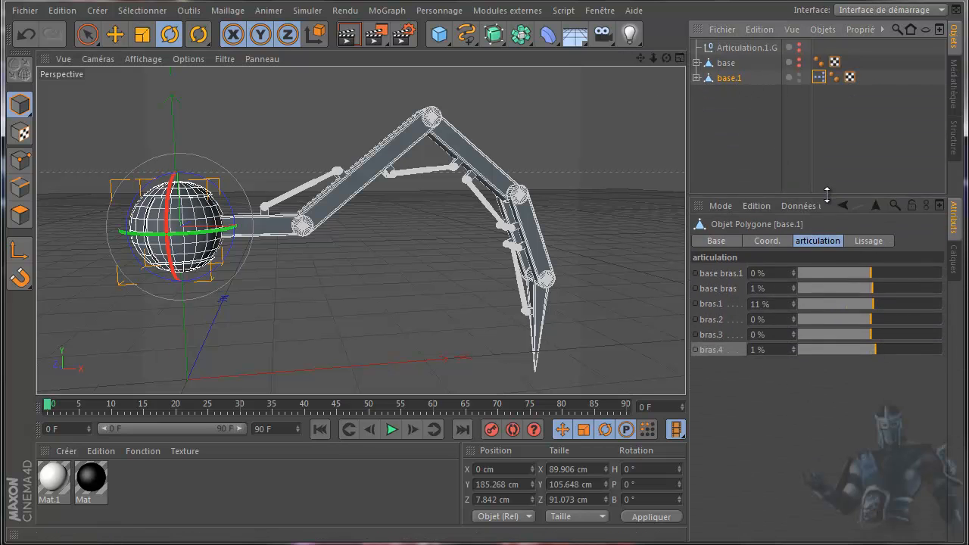
# Set the bras.4 slider to 0 %, and test the leg with base bras.1 at -23 % and base bras at -36 %
pyautogui.moveTo(873, 347)
pyautogui.mouseDown()
pyautogui.moveTo(795, 349)
pyautogui.moveTo(927, 353)
pyautogui.moveTo(818, 357)
pyautogui.moveTo(869, 356)
pyautogui.mouseUp()
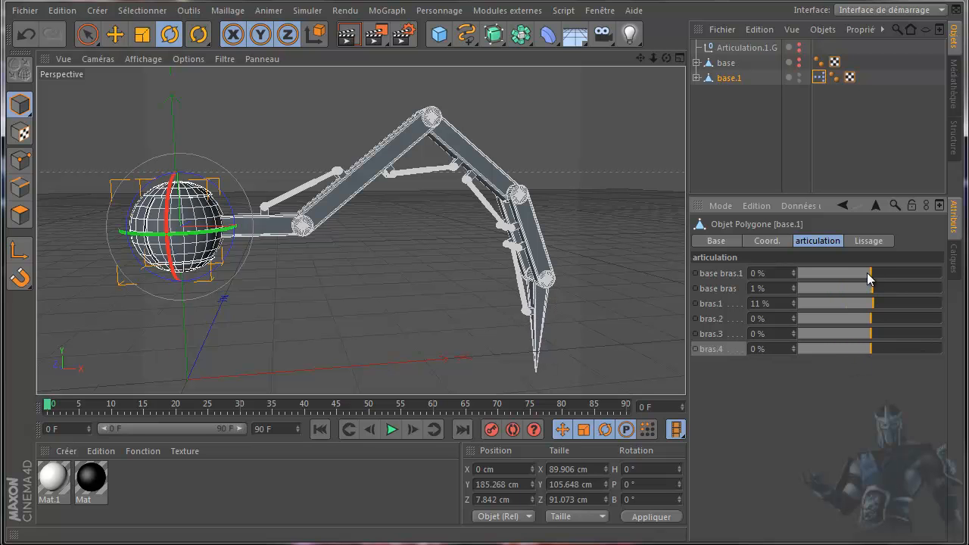
pyautogui.moveTo(868, 279); pyautogui.dragTo(807, 286)
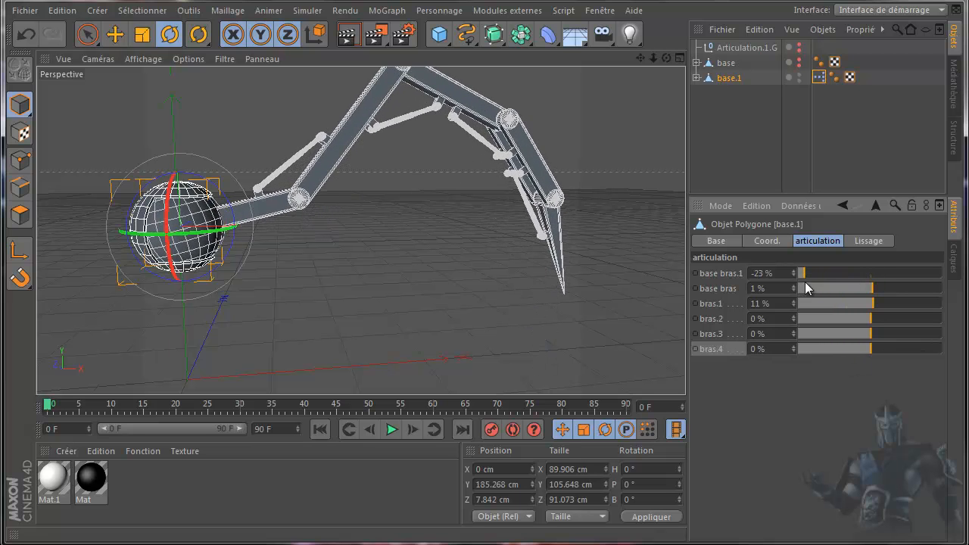
pyautogui.moveTo(873, 288); pyautogui.dragTo(804, 289)
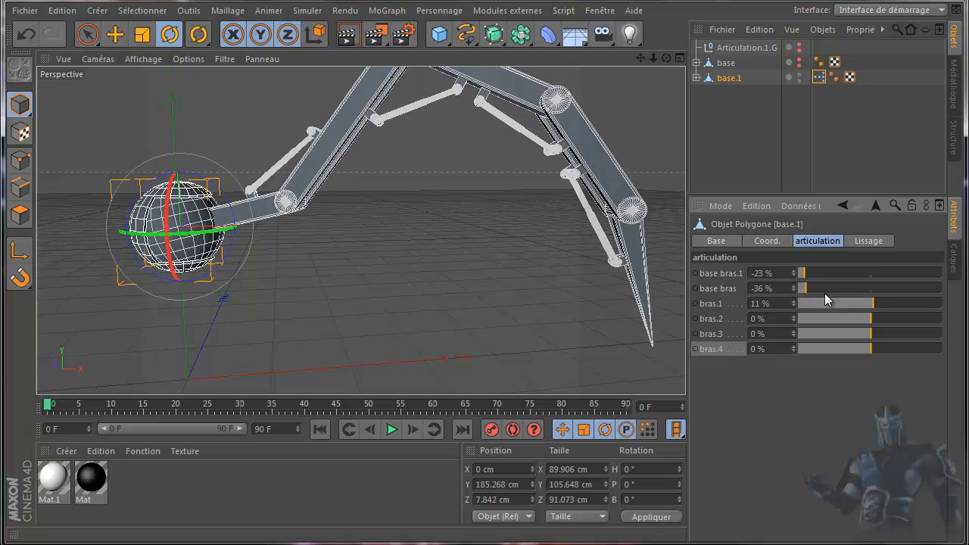
# Test the leg with bras.1 at 30 %, bras.2 at -13 %, bras.3 at 6 % and bras.4 at -1 %
pyautogui.moveTo(873, 303); pyautogui.dragTo(791, 326)
pyautogui.moveTo(870, 335)
pyautogui.mouseDown()
pyautogui.moveTo(907, 333)
pyautogui.moveTo(808, 334)
pyautogui.moveTo(892, 334)
pyautogui.moveTo(865, 350)
pyautogui.moveTo(820, 350)
pyautogui.moveTo(926, 349)
pyautogui.moveTo(869, 351)
pyautogui.mouseUp()
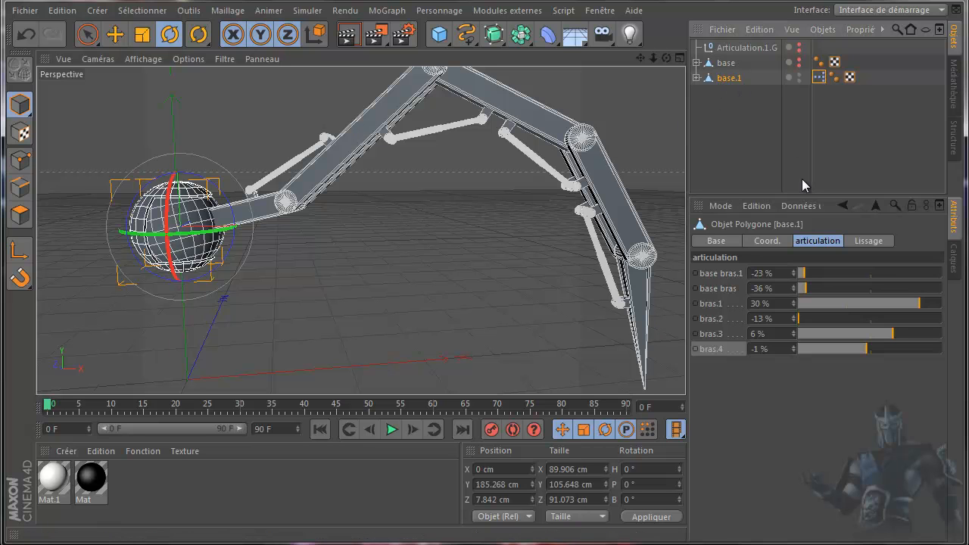
# Open base.1's user data manager, inspect the articulation group and base bras.1 properties, and close it
pyautogui.click(800, 206)
pyautogui.click(803, 239)
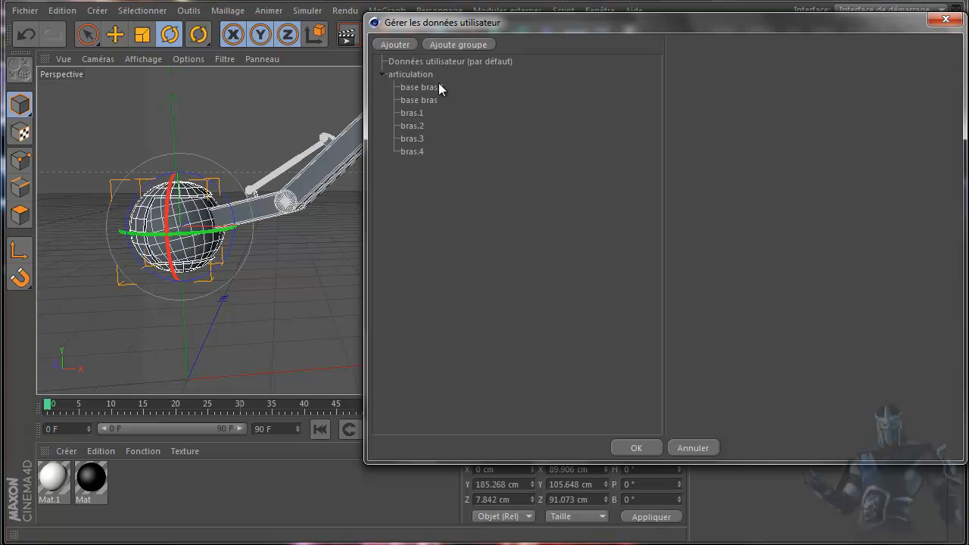
pyautogui.click(409, 74)
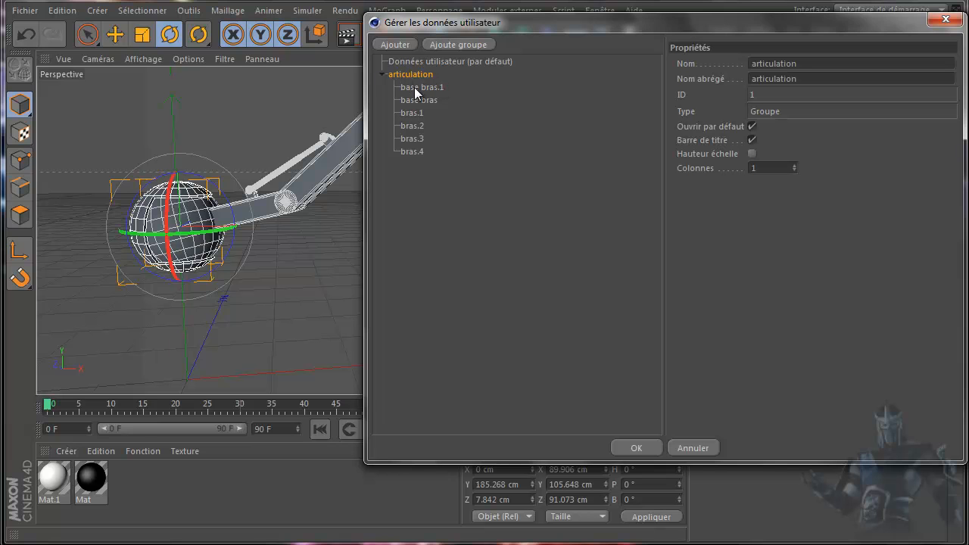
pyautogui.click(415, 88)
pyautogui.moveTo(587, 27); pyautogui.dragTo(269, 29)
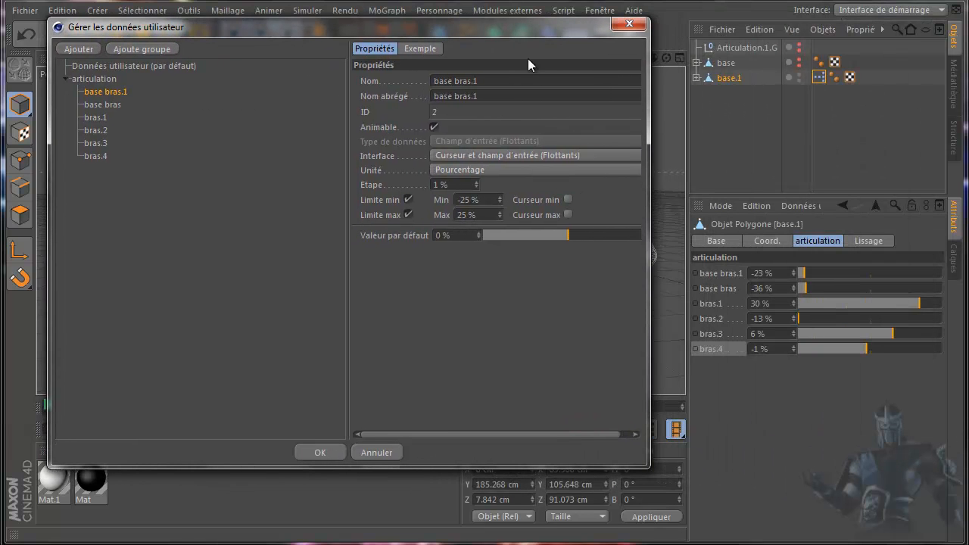
pyautogui.click(629, 24)
# Expand the base.1 hierarchy, enlarge the object list, and reopen the user data manager, narrowed to fit beside the list
pyautogui.click(696, 78)
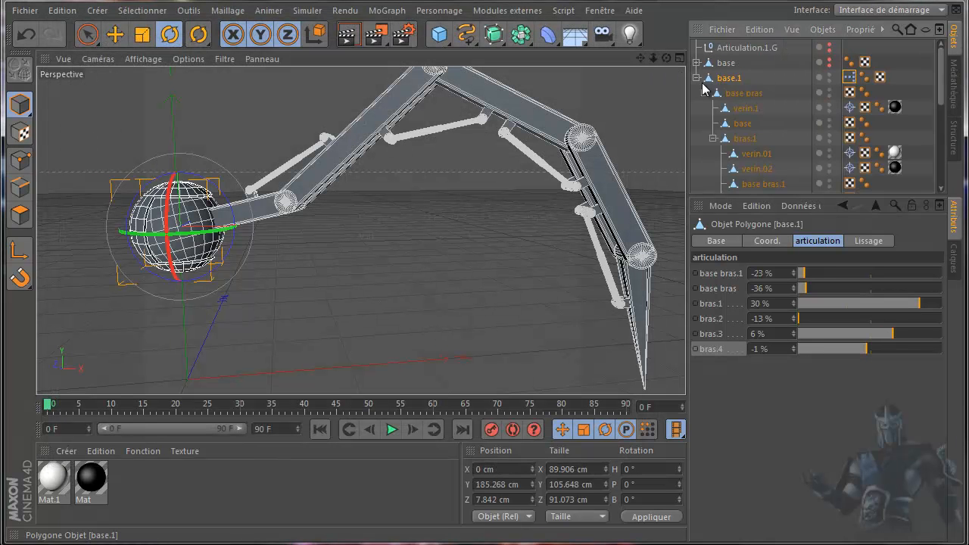
pyautogui.moveTo(807, 193); pyautogui.dragTo(798, 417)
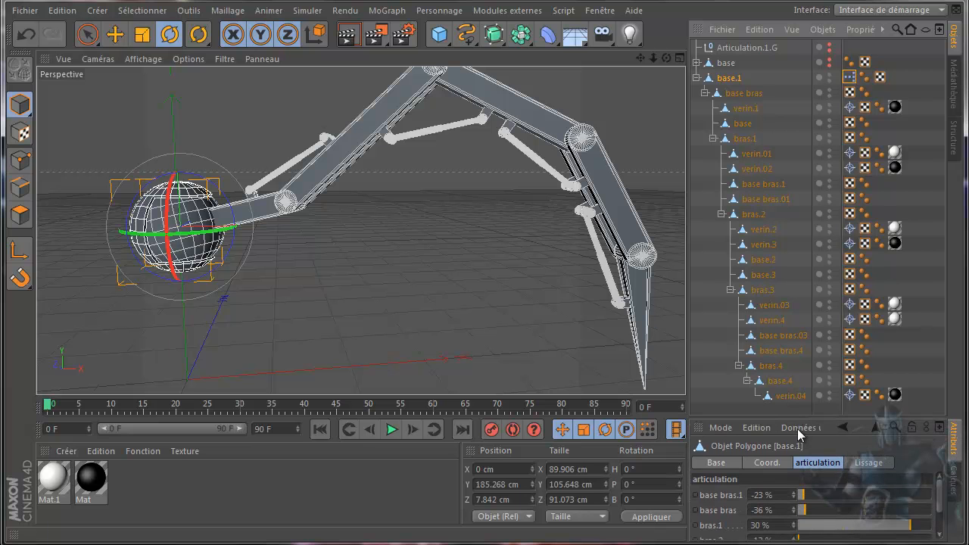
pyautogui.click(797, 428)
pyautogui.click(810, 464)
pyautogui.moveTo(545, 240); pyautogui.dragTo(255, 67)
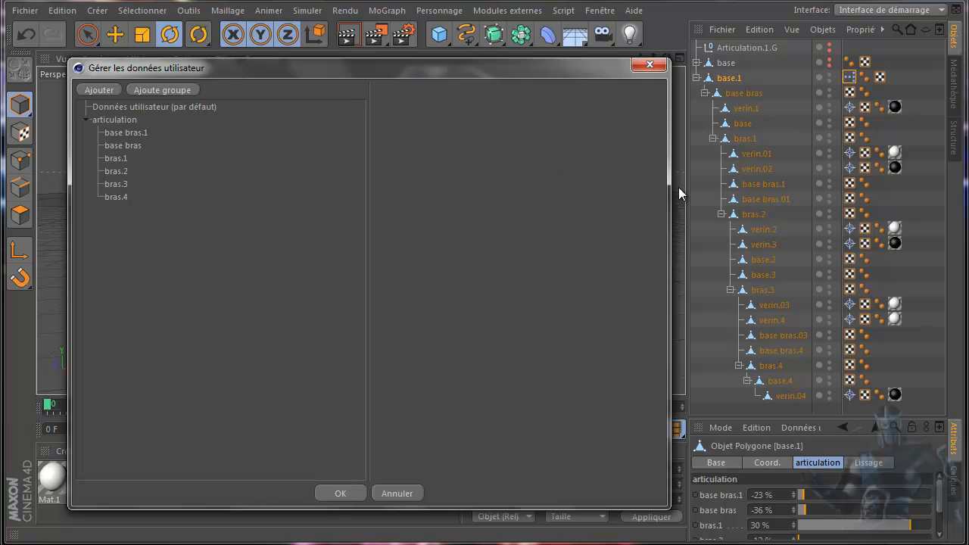
pyautogui.moveTo(667, 187); pyautogui.dragTo(569, 190)
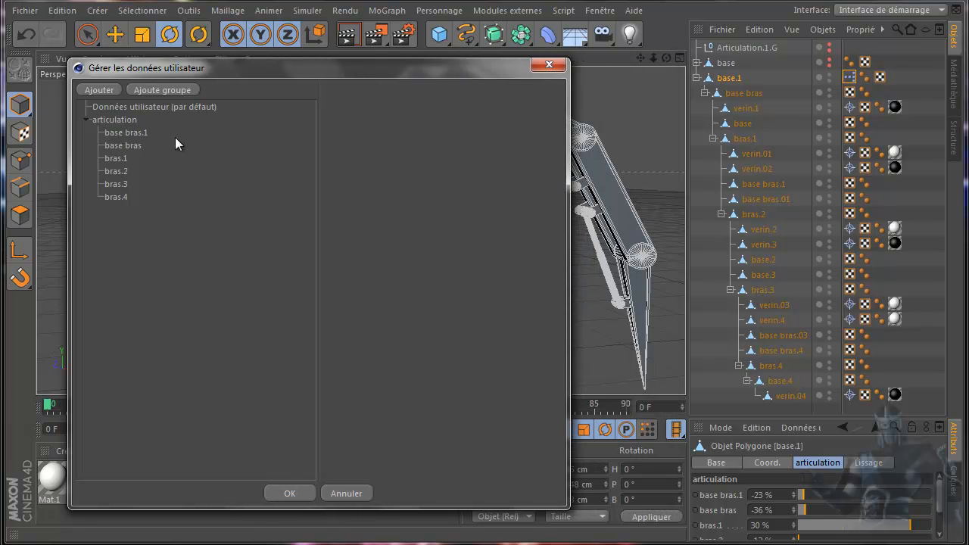
# Compare the base bras.1, base bras and bras articulation entries with the arm objects in the hierarchy, and close the user data manager
pyautogui.click(112, 133)
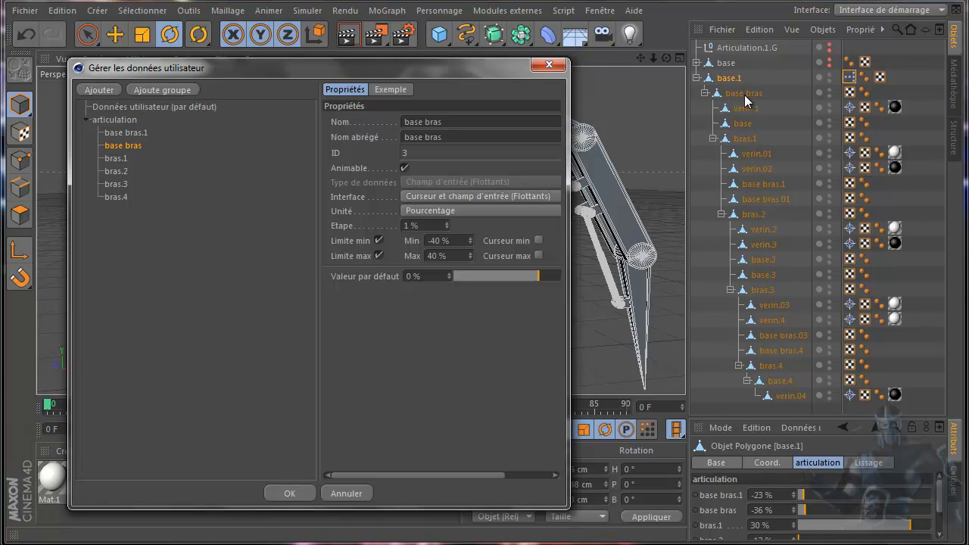
pyautogui.click(119, 170)
pyautogui.click(120, 196)
pyautogui.click(118, 158)
pyautogui.click(125, 145)
pyautogui.click(127, 133)
pyautogui.click(549, 64)
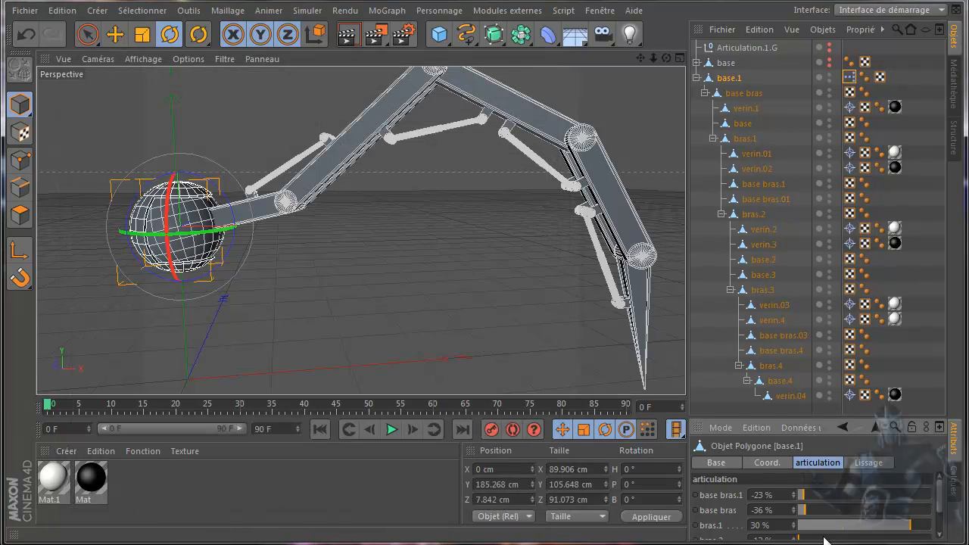
# Bend the leg by setting bras.1 to 24 % and bras.3 to -4 %, keeping bras.2 at -13 %, and inspect the whole leg
pyautogui.moveTo(822, 417); pyautogui.dragTo(822, 244)
pyautogui.moveTo(919, 350)
pyautogui.mouseDown()
pyautogui.moveTo(880, 351)
pyautogui.moveTo(907, 356)
pyautogui.mouseUp()
pyautogui.moveTo(798, 364); pyautogui.dragTo(798, 363)
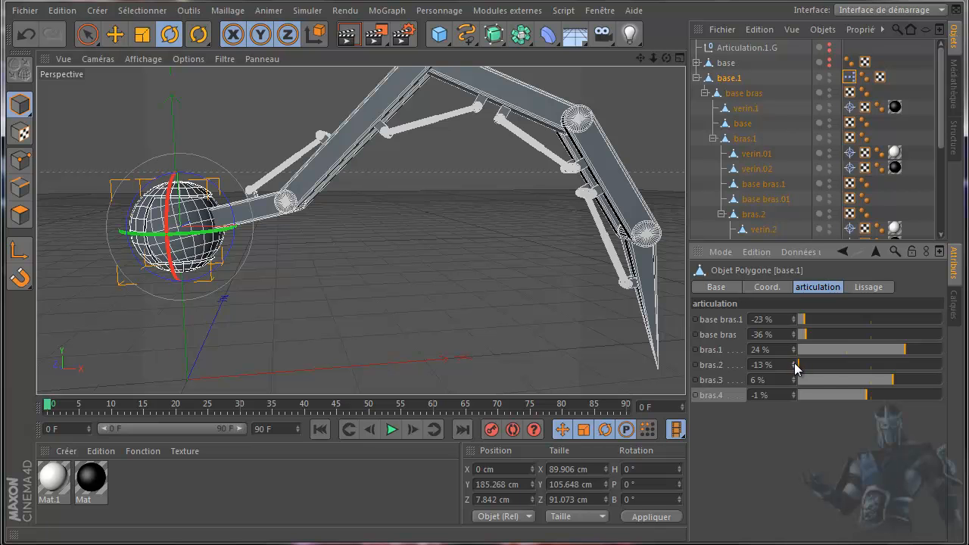
pyautogui.moveTo(805, 367)
pyautogui.mouseDown()
pyautogui.moveTo(962, 368)
pyautogui.moveTo(793, 368)
pyautogui.mouseUp()
pyautogui.moveTo(893, 385); pyautogui.dragTo(856, 388)
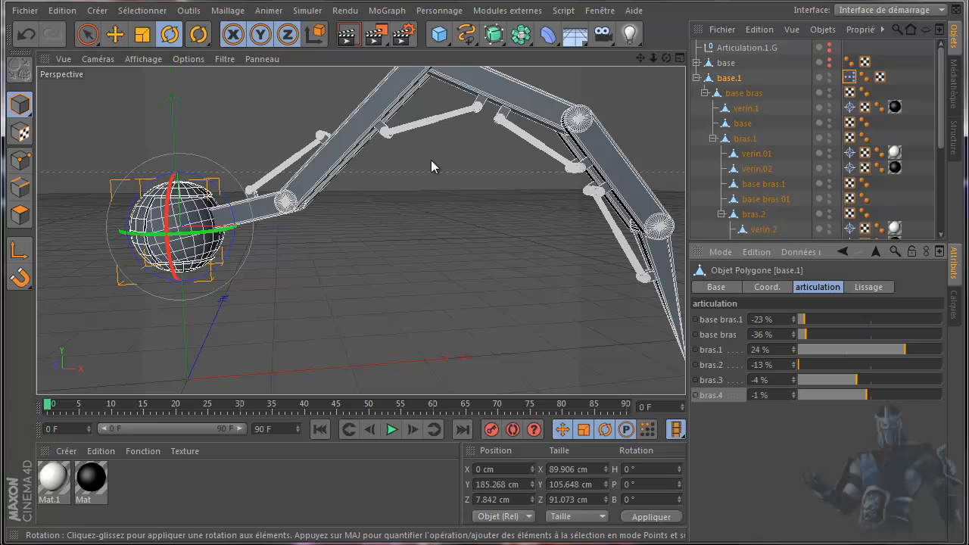
pyautogui.scroll(-3, 390, 307)
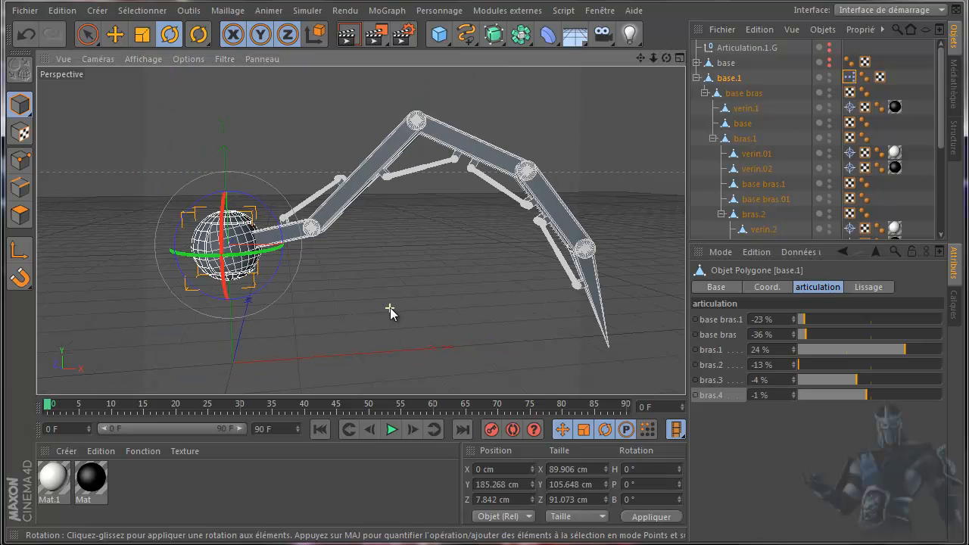
pyautogui.keyDown('alt'); pyautogui.moveTo(522, 277); pyautogui.dragTo(478, 299, button='middle'); pyautogui.keyUp('alt')
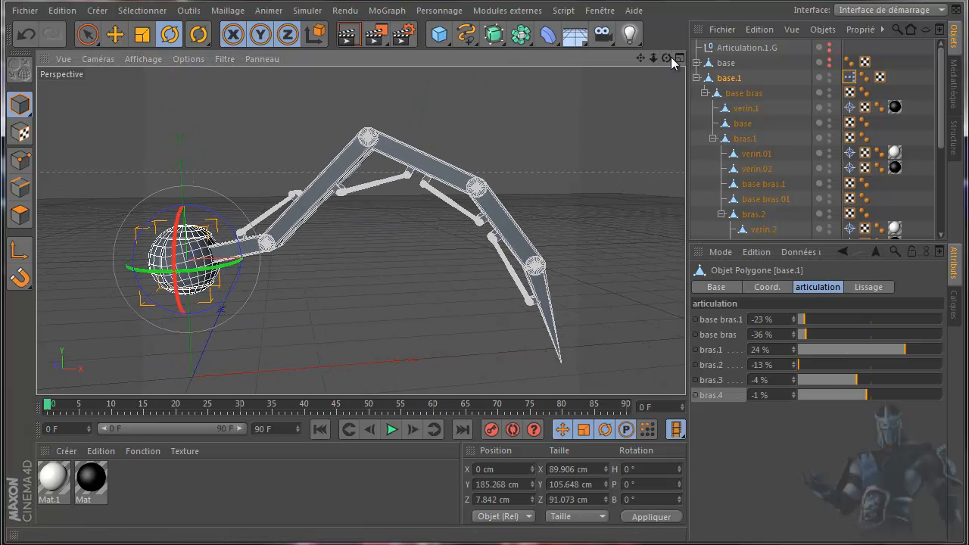
pyautogui.moveTo(666, 59); pyautogui.dragTo(483, 296)
pyautogui.keyDown('alt'); pyautogui.moveTo(495, 303); pyautogui.dragTo(486, 296); pyautogui.keyUp('alt')
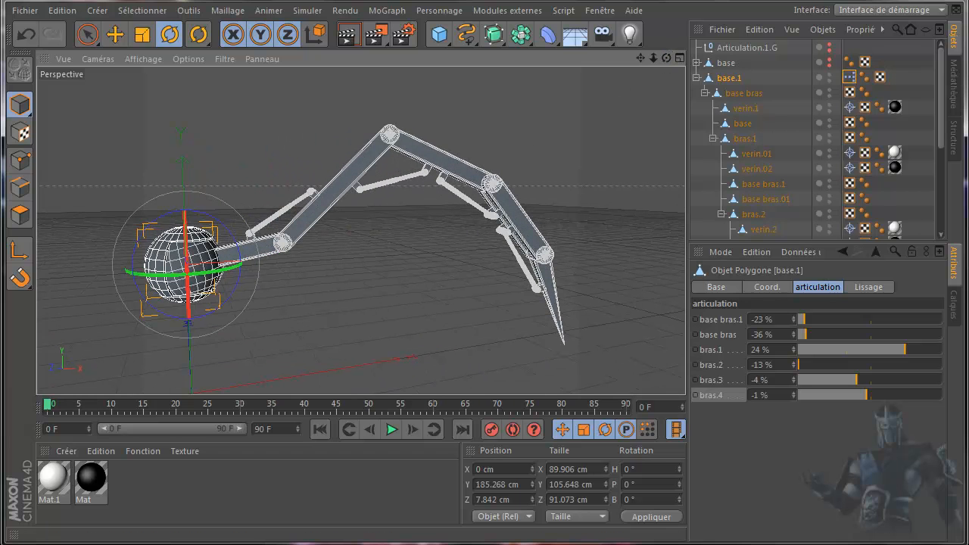
# Open the "tete insecte" project from the modelisation folder and inspect the finished insect model
pyautogui.hotkey('ctrl', 'o')
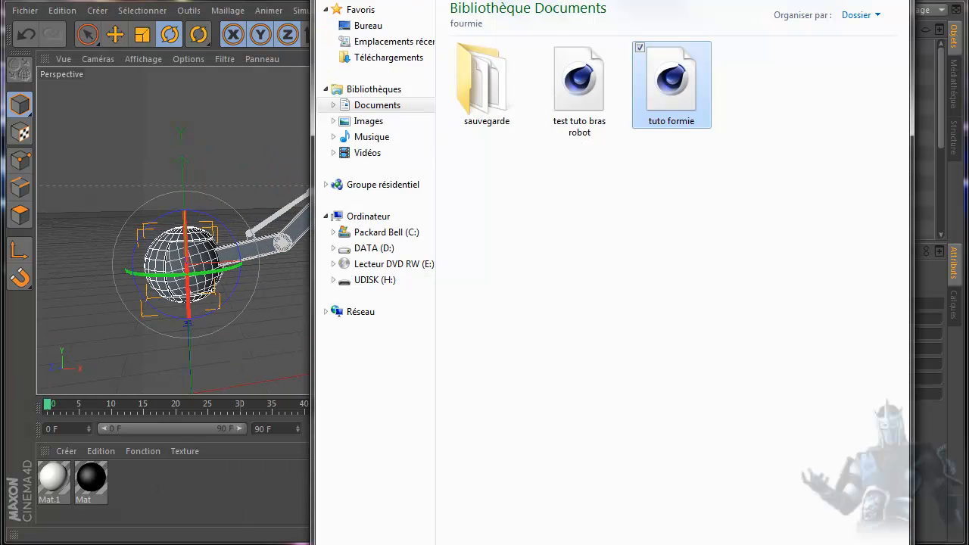
pyautogui.press('BackSpace')
pyautogui.scroll(-3, 638, 389)
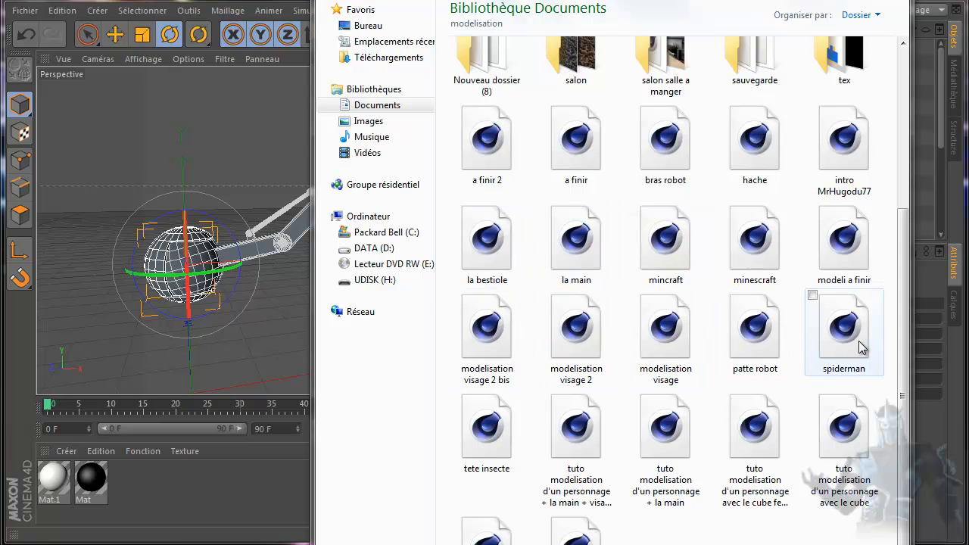
pyautogui.doubleClick(496, 437)
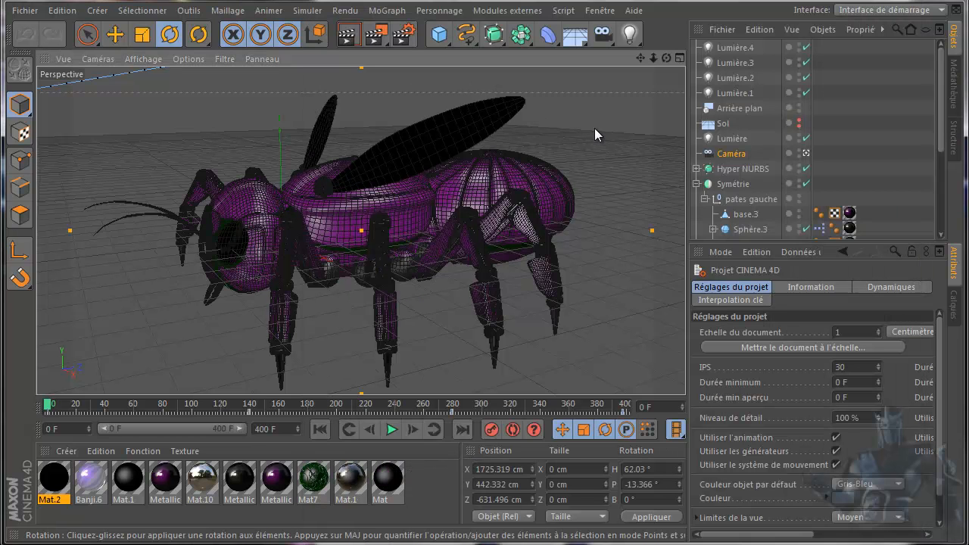
pyautogui.keyDown('alt'); pyautogui.moveTo(492, 318); pyautogui.dragTo(484, 296); pyautogui.keyUp('alt')
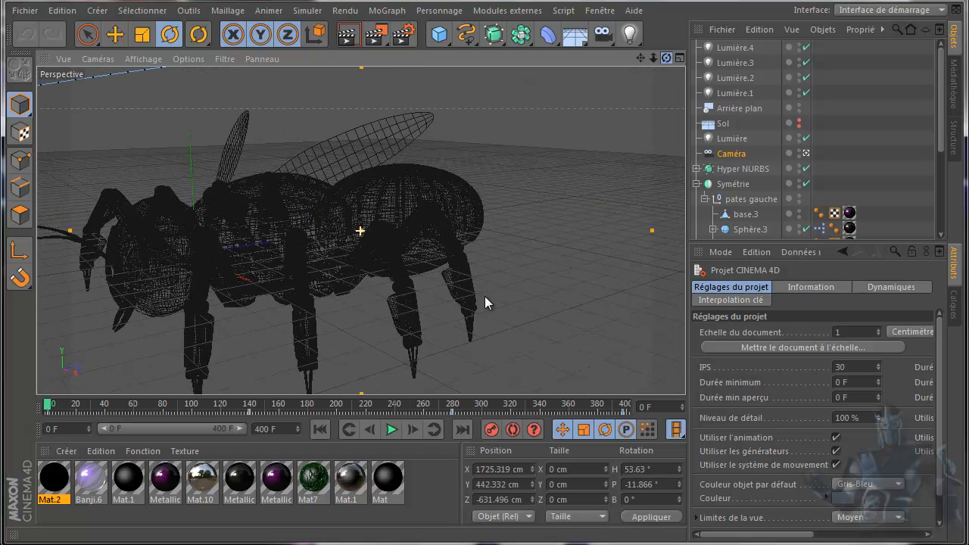
pyautogui.moveTo(641, 58); pyautogui.dragTo(485, 297)
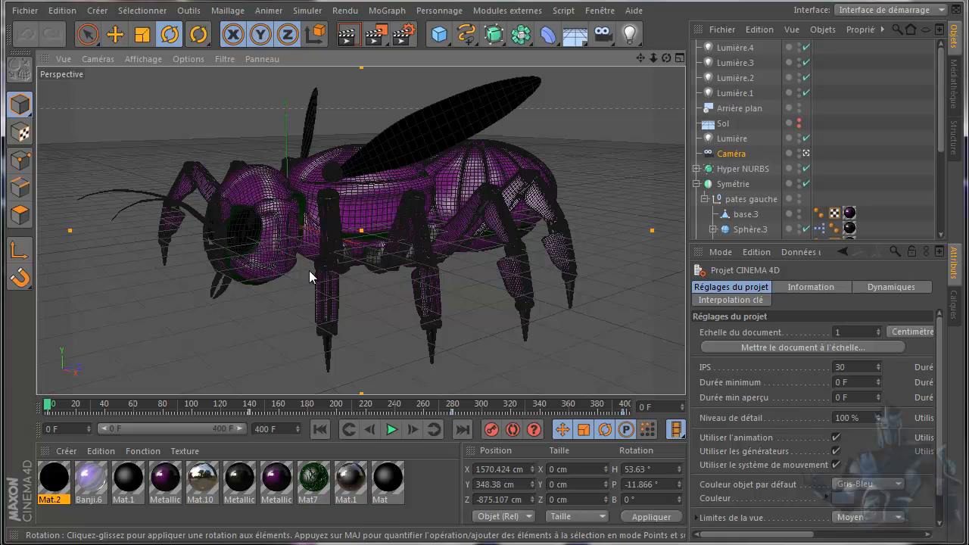
# Examine the insect's structure by selecting corp, Hyper NURBS and the collapsed Symétrie group in the enlarged object list
pyautogui.click(365, 188)
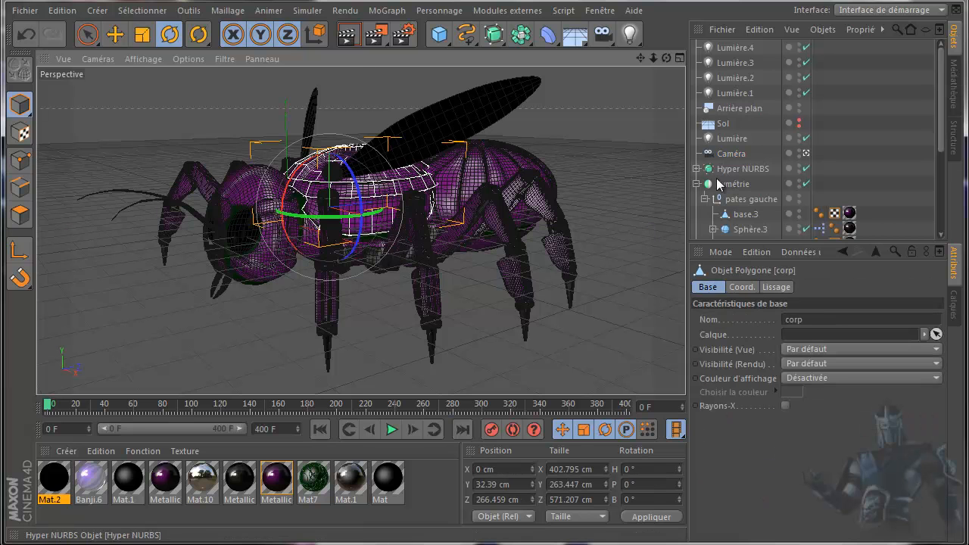
pyautogui.moveTo(767, 240); pyautogui.dragTo(762, 429)
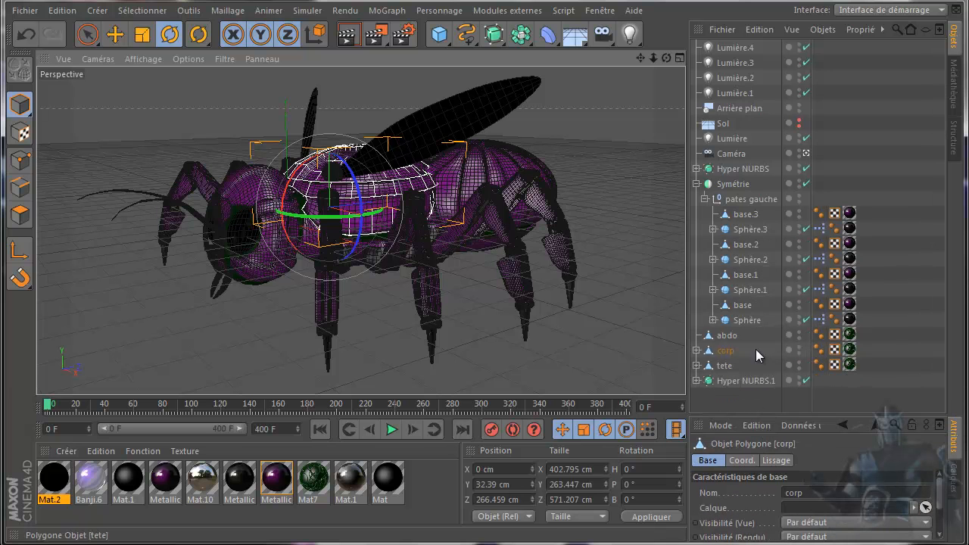
pyautogui.click(696, 184)
pyautogui.click(743, 167)
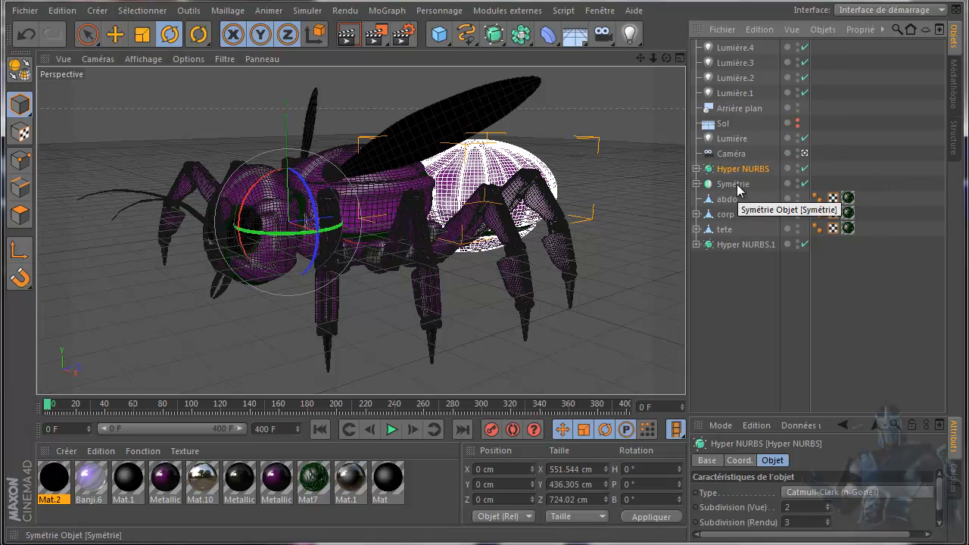
pyautogui.click(734, 186)
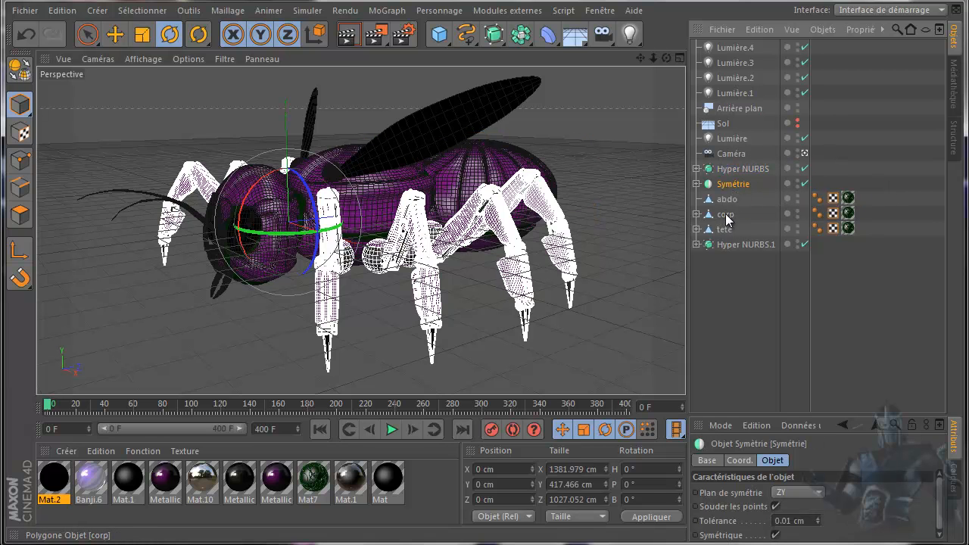
pyautogui.click(733, 170)
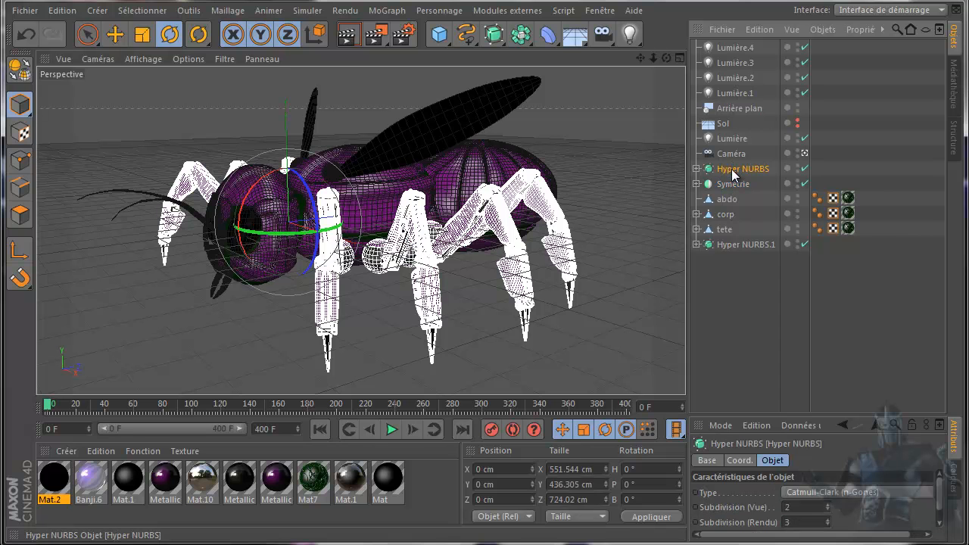
# Try moving the Symétrie leg group about 57.7 cm along Z and undo the move
pyautogui.click(731, 186)
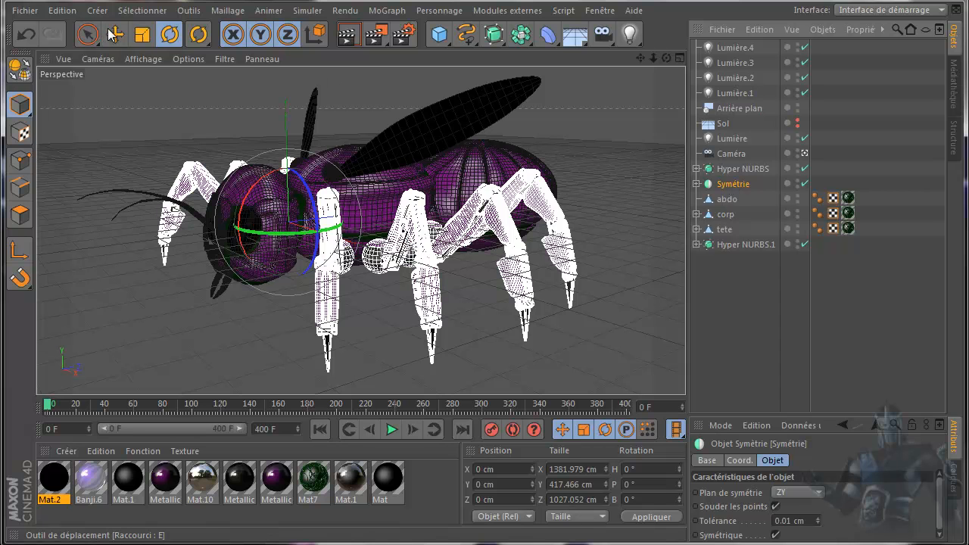
pyautogui.click(113, 34)
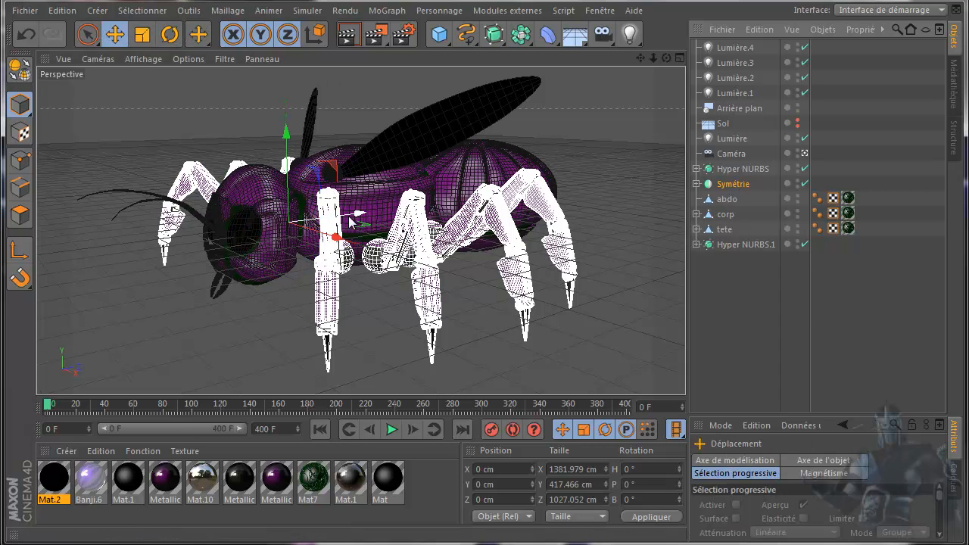
pyautogui.moveTo(355, 219)
pyautogui.mouseDown()
pyautogui.moveTo(337, 220)
pyautogui.moveTo(370, 214)
pyautogui.mouseUp()
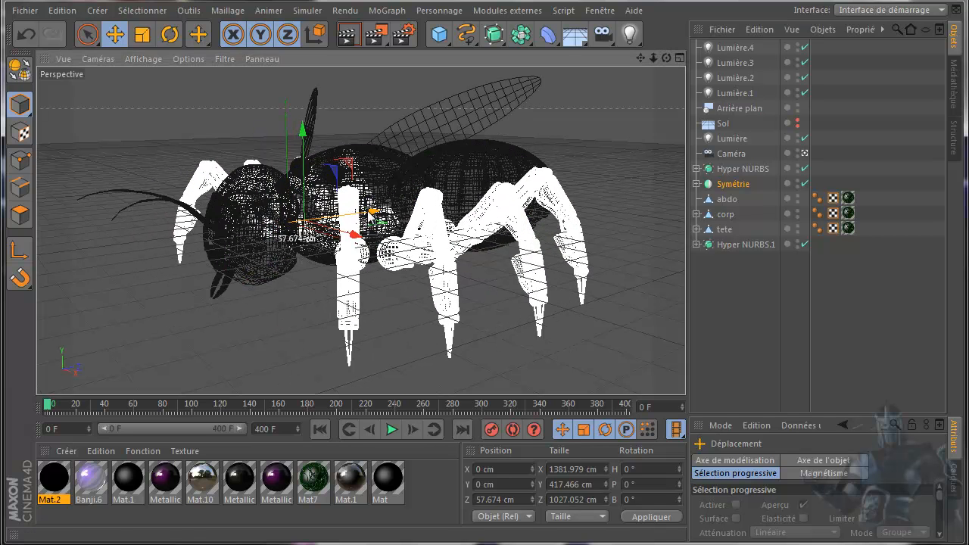
pyautogui.click(26, 35)
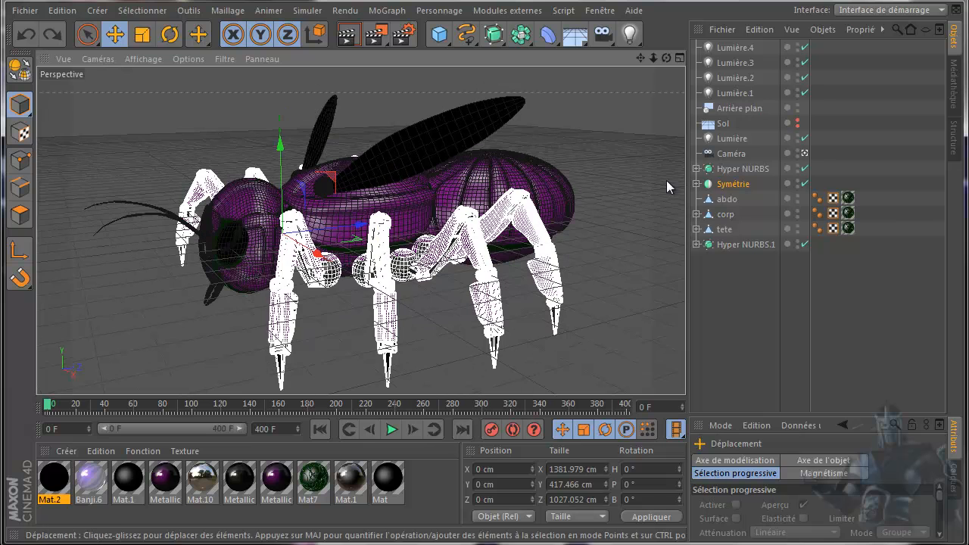
# Examine which insect parts belong to abdo, corp, tete, Hyper NURBS.1, Symétrie and Hyper NURBS by selecting each one
pyautogui.click(727, 200)
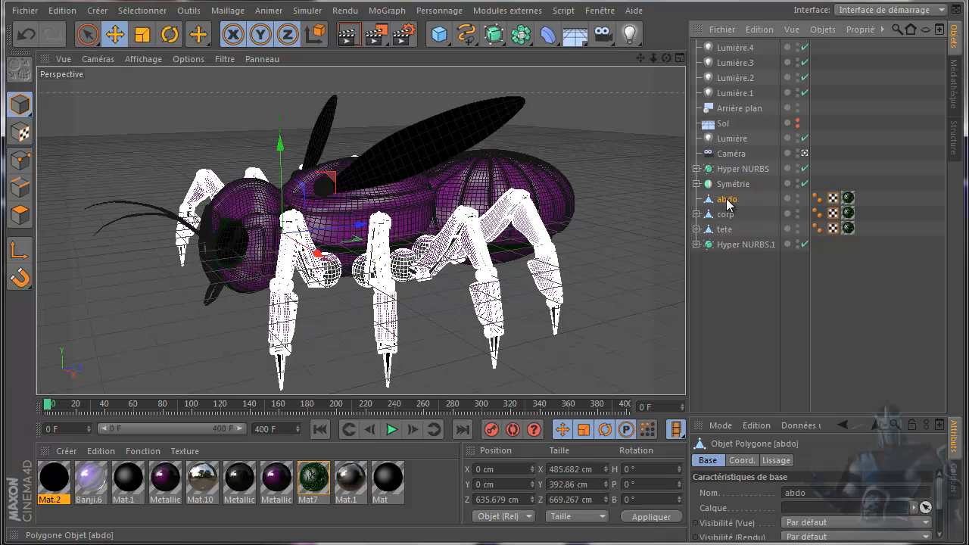
pyautogui.click(725, 229)
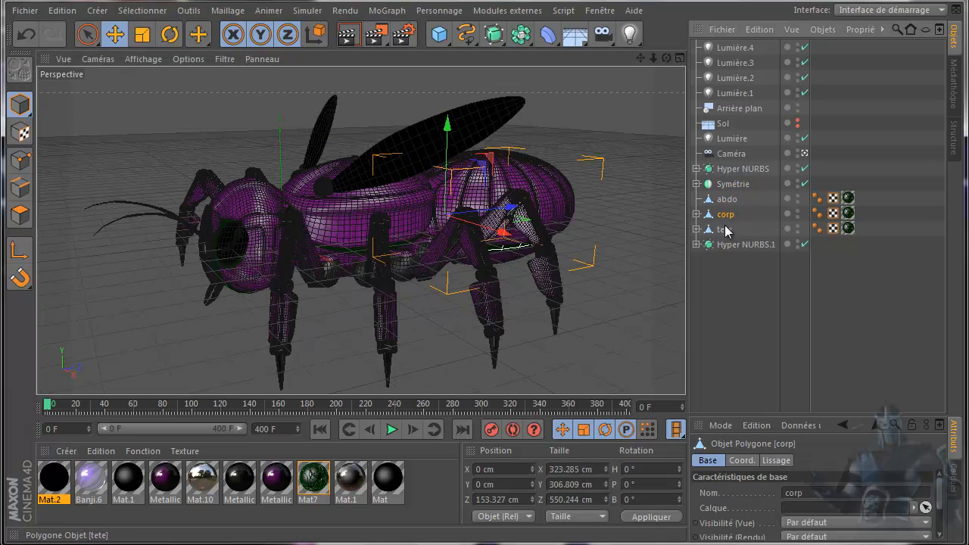
pyautogui.click(727, 245)
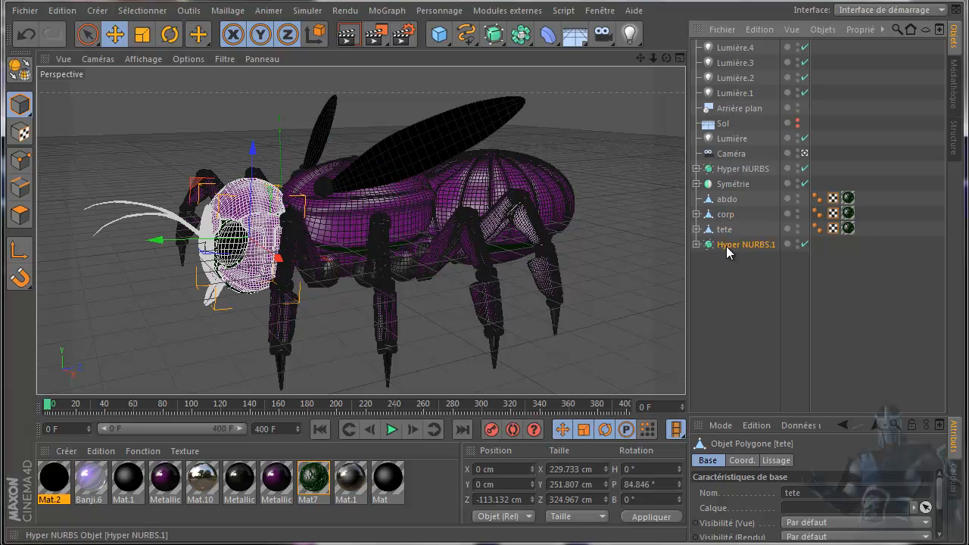
pyautogui.click(728, 227)
pyautogui.click(727, 201)
pyautogui.click(732, 187)
pyautogui.click(735, 168)
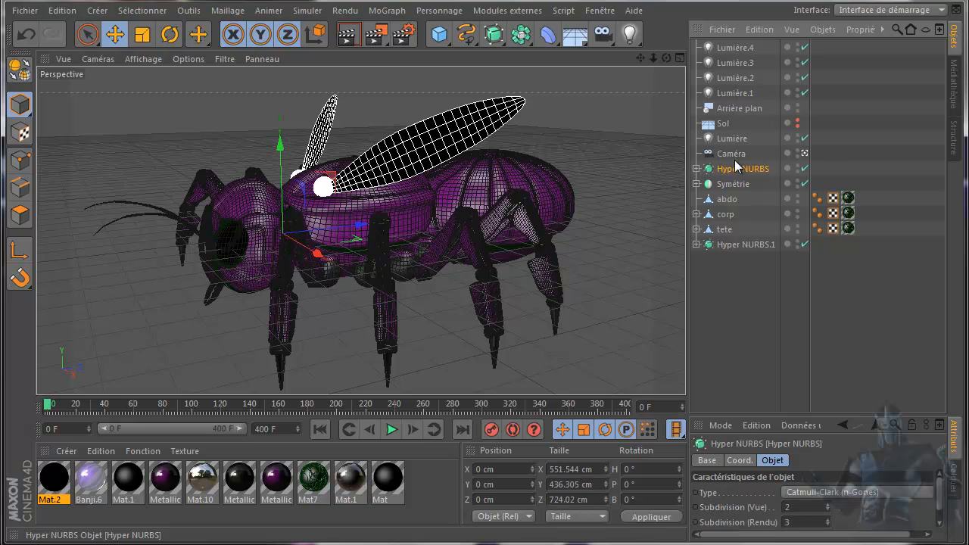
# Disable the Lumière.4, Lumière.3, Lumière.2 and Lumière.1 lights in the insect scene
pyautogui.click(804, 46)
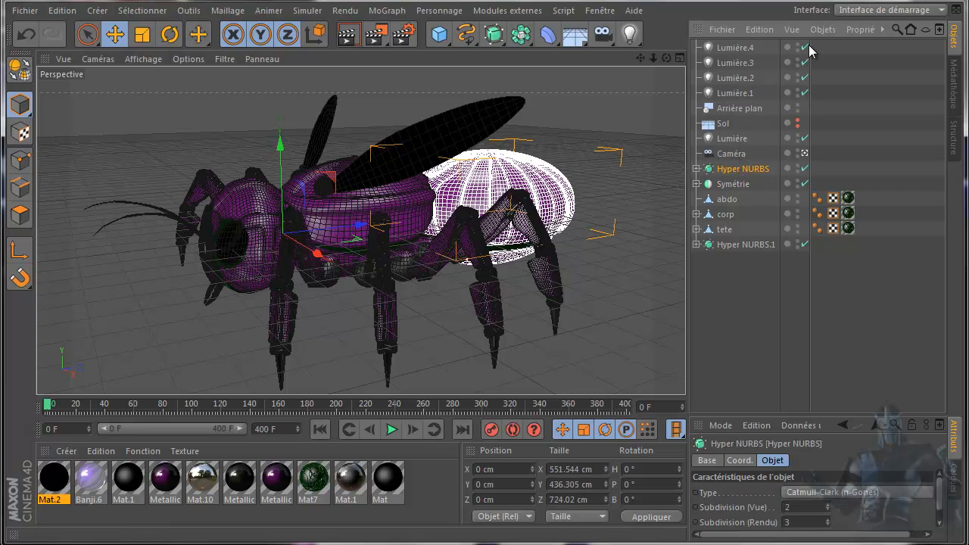
pyautogui.click(805, 63)
pyautogui.click(804, 78)
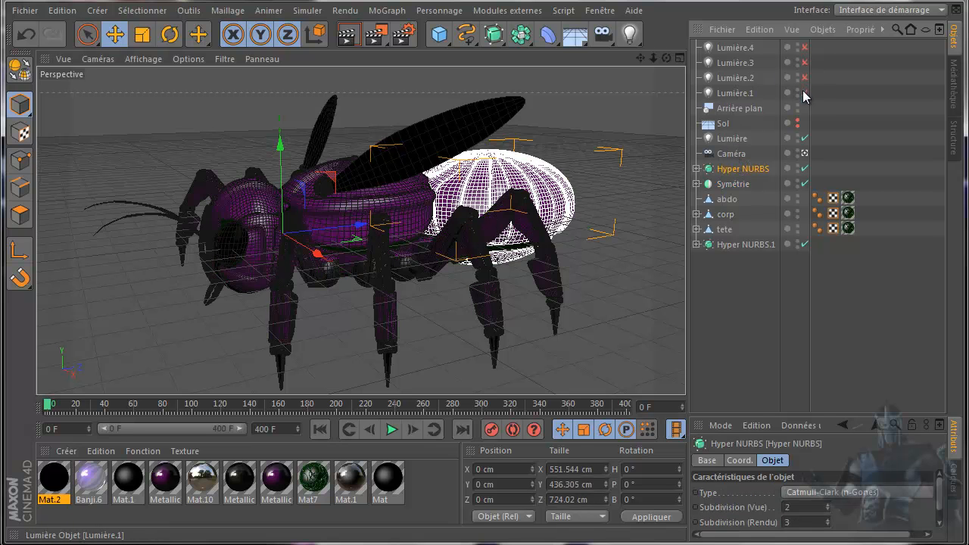
pyautogui.click(805, 94)
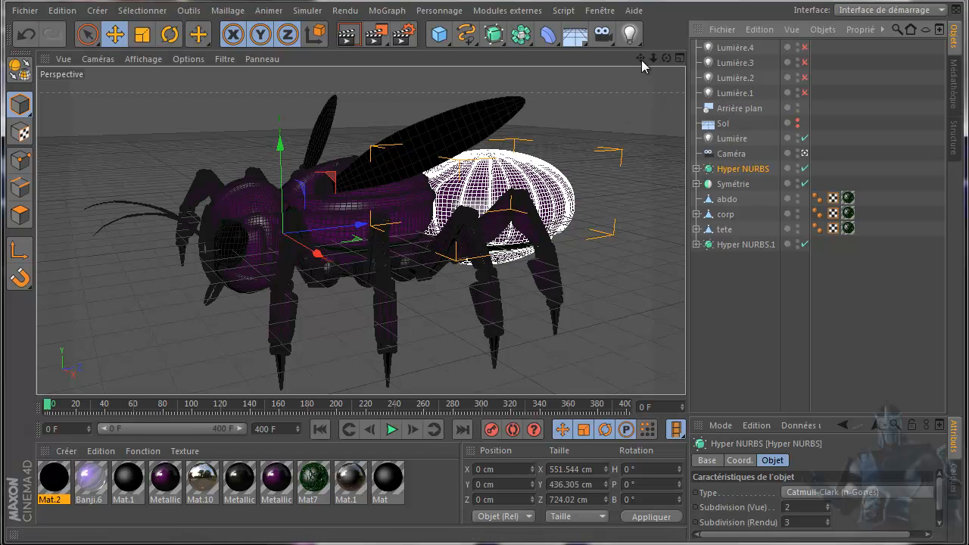
pyautogui.moveTo(666, 58); pyautogui.dragTo(494, 294)
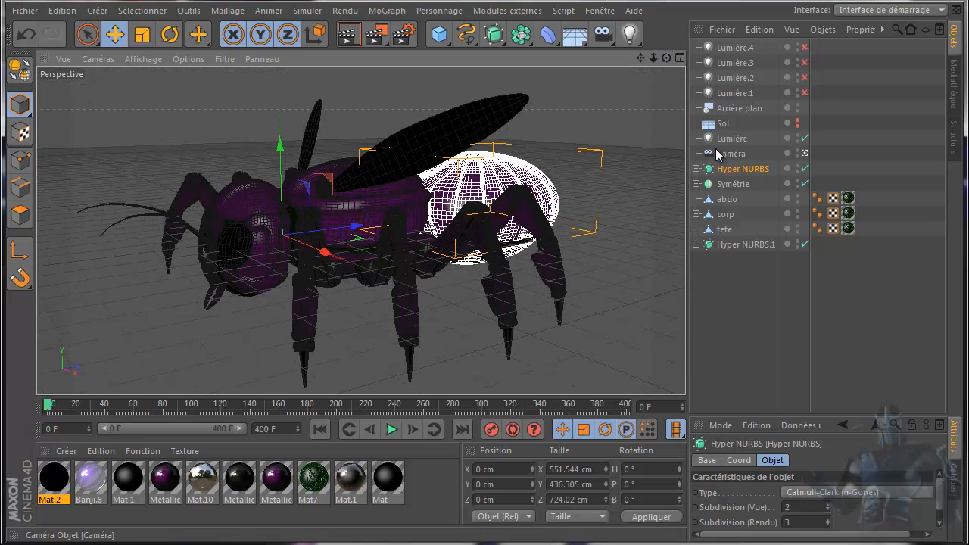